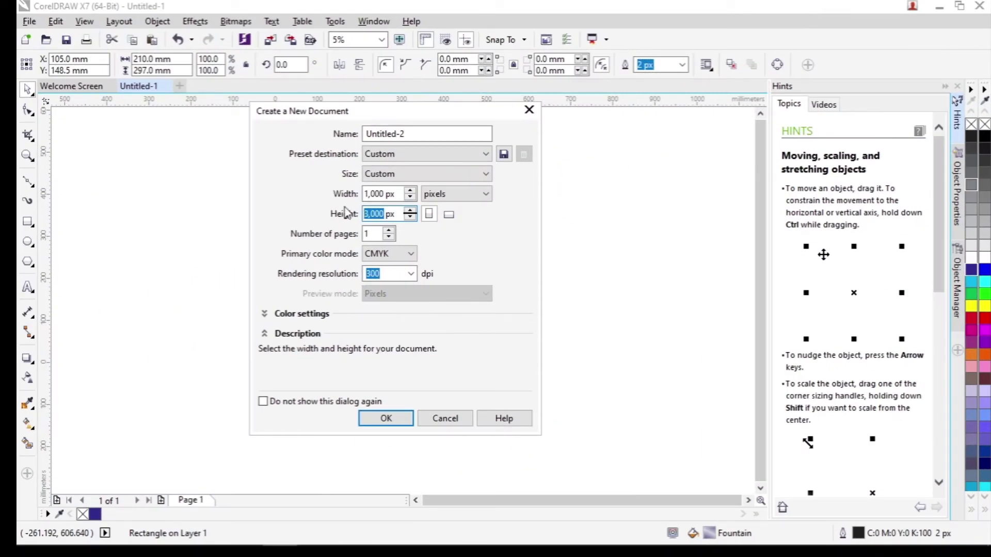
Create a new document with the A4 page size, 210 by 297 mm.
mouse_move(317, 281)
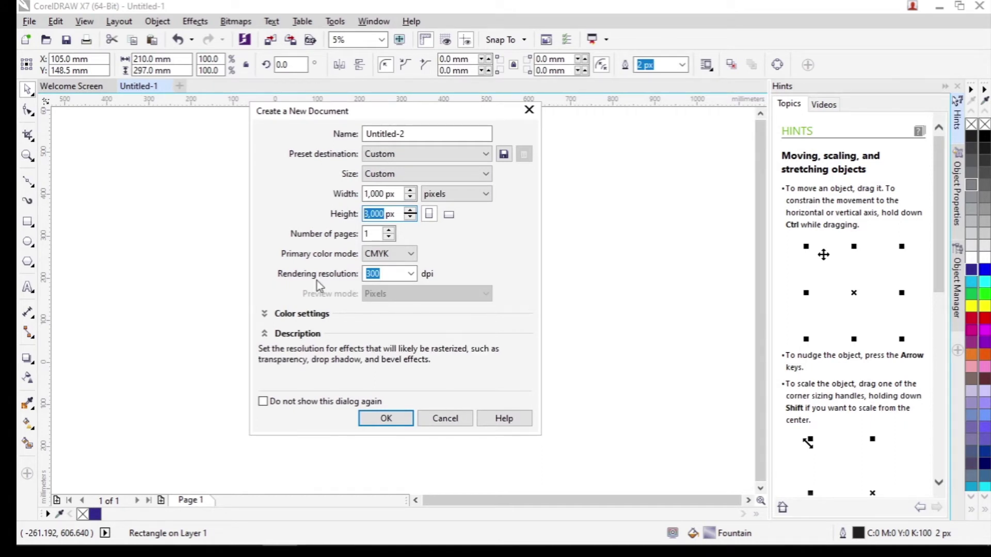
left_click(399, 181)
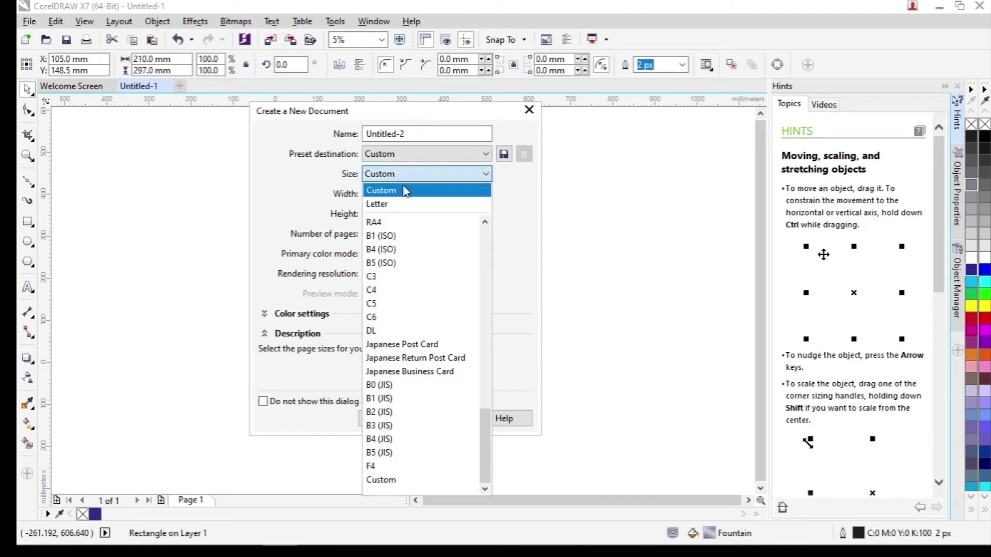
scroll(383, 258, "up", 4)
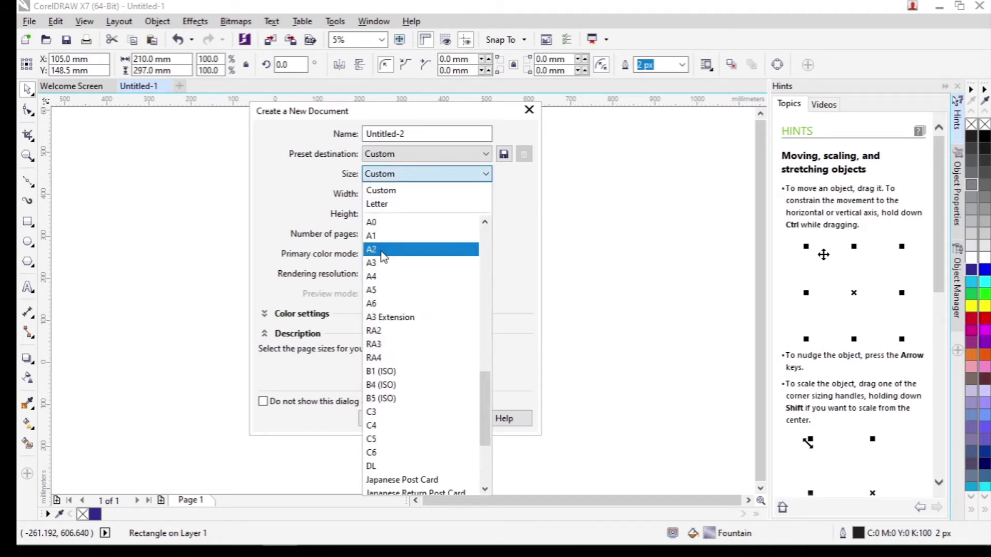
left_click(388, 276)
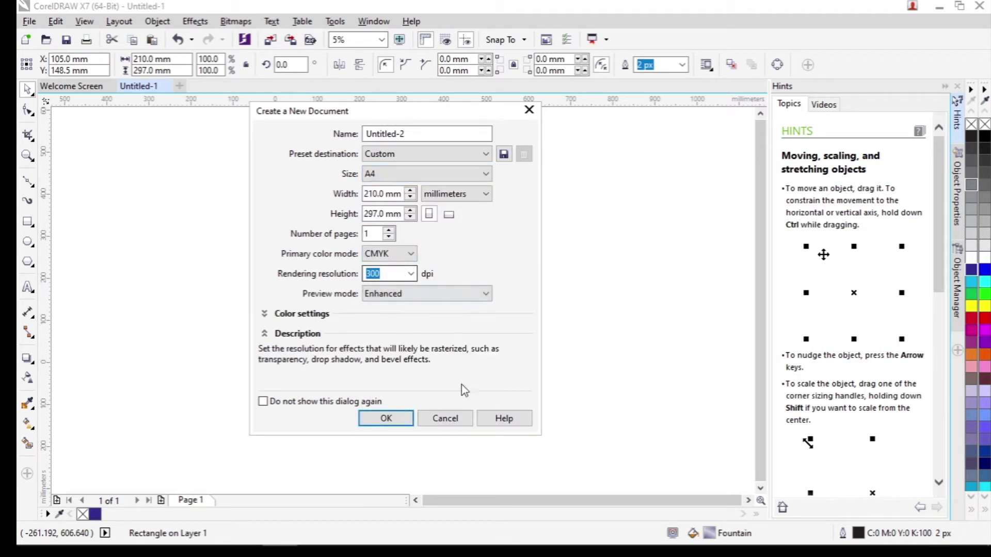
left_click(403, 419)
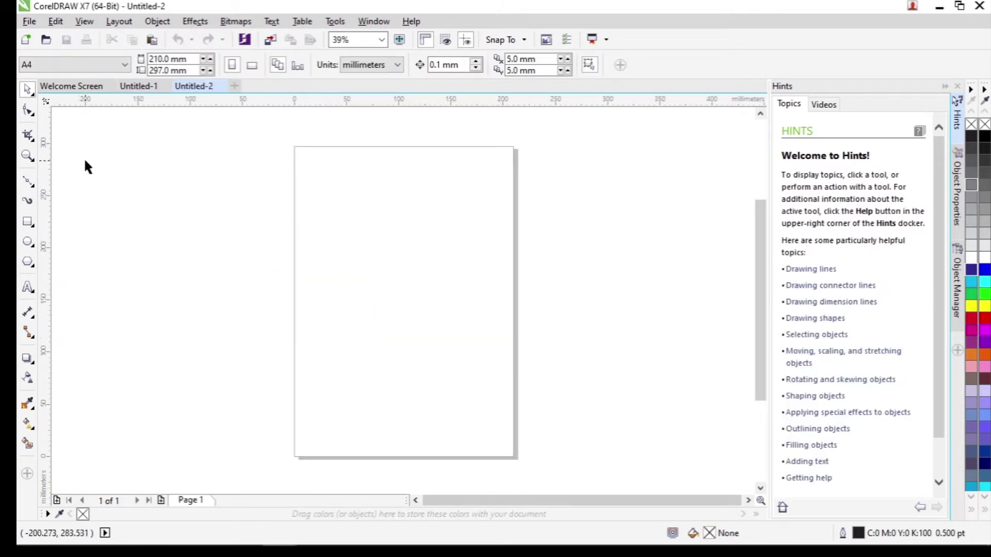
Add a rectangle that exactly matches the A4 page, 210 by 297 mm.
double_click(28, 223)
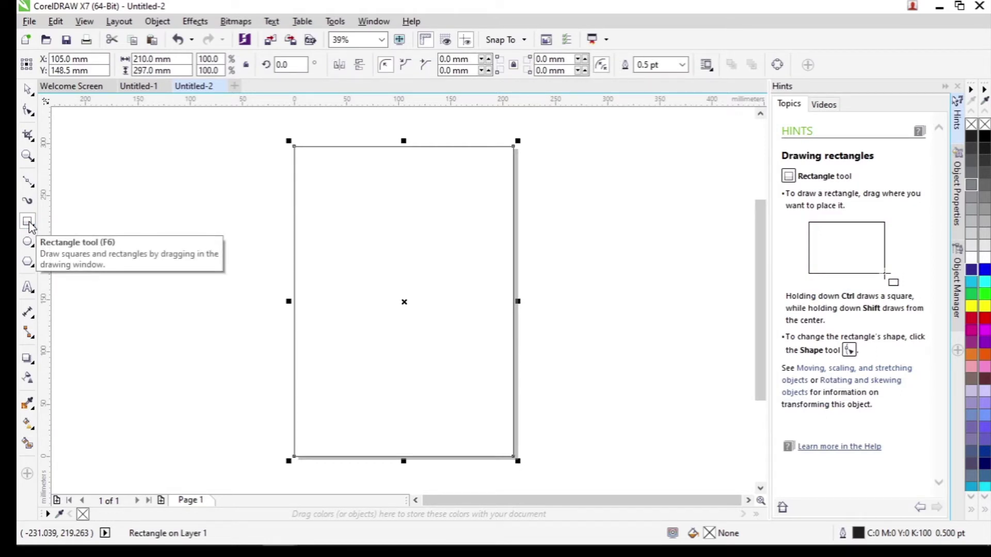
scroll(323, 239, "down", 2)
left_click_drag(343, 253, 420, 273)
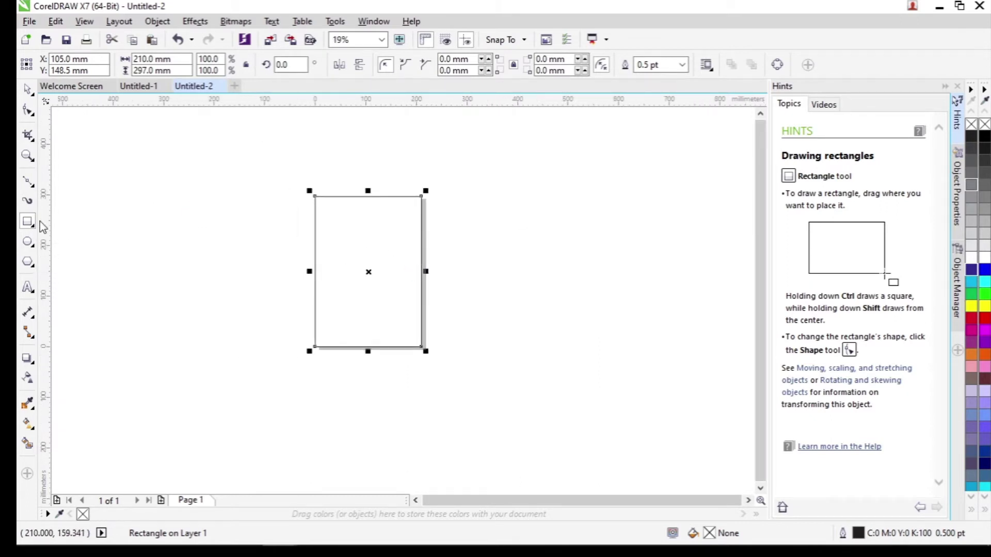
Draw a closed straight-sided triangle with the Freehand tool across the page's lower half, about 451 mm wide and 240 mm high.
left_click(31, 191)
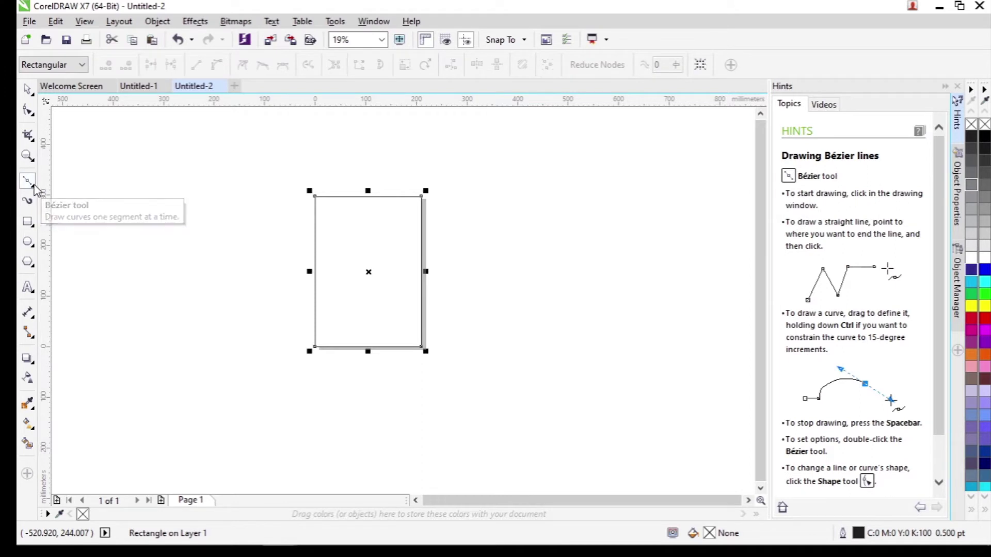
left_click(37, 192)
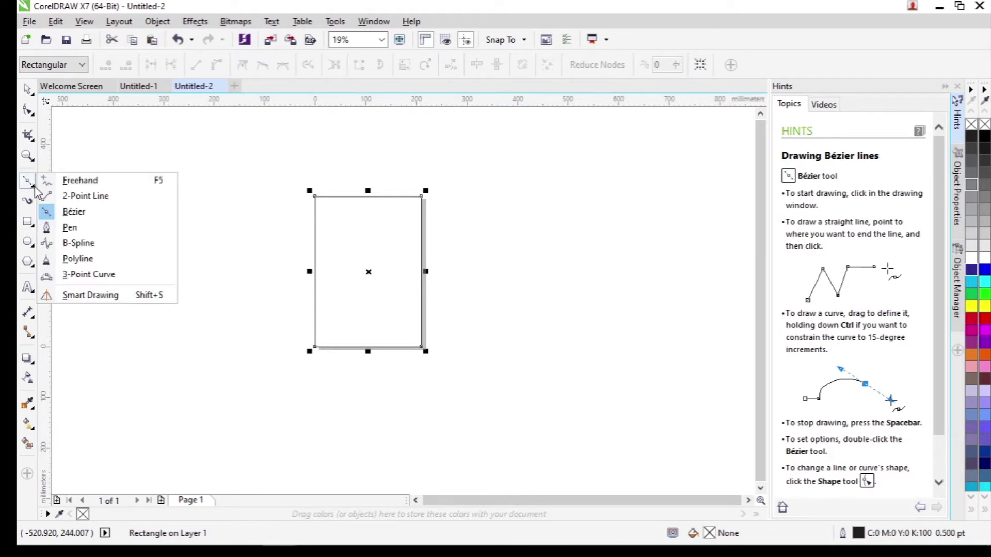
left_click(70, 181)
scroll(420, 380, "up", 1)
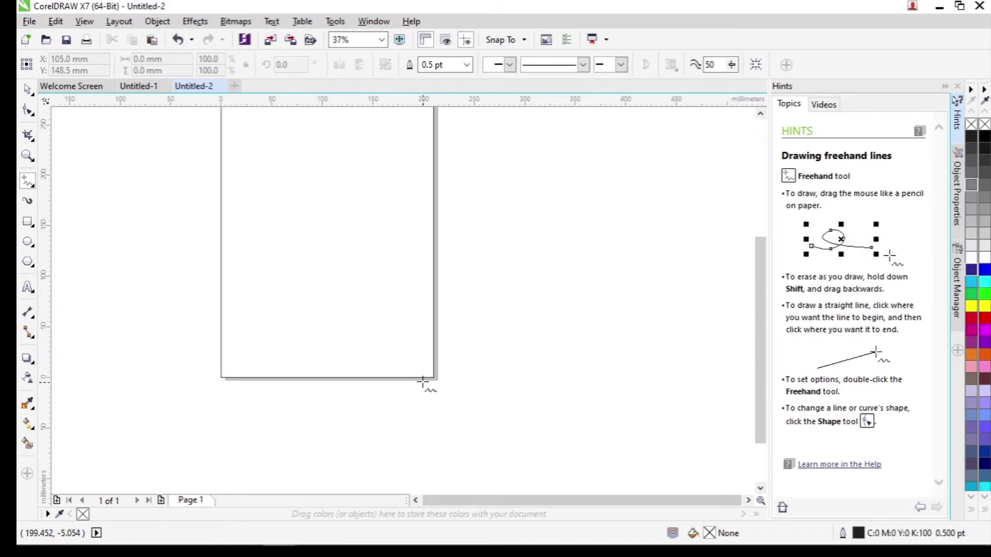
scroll(420, 387, "up", 1)
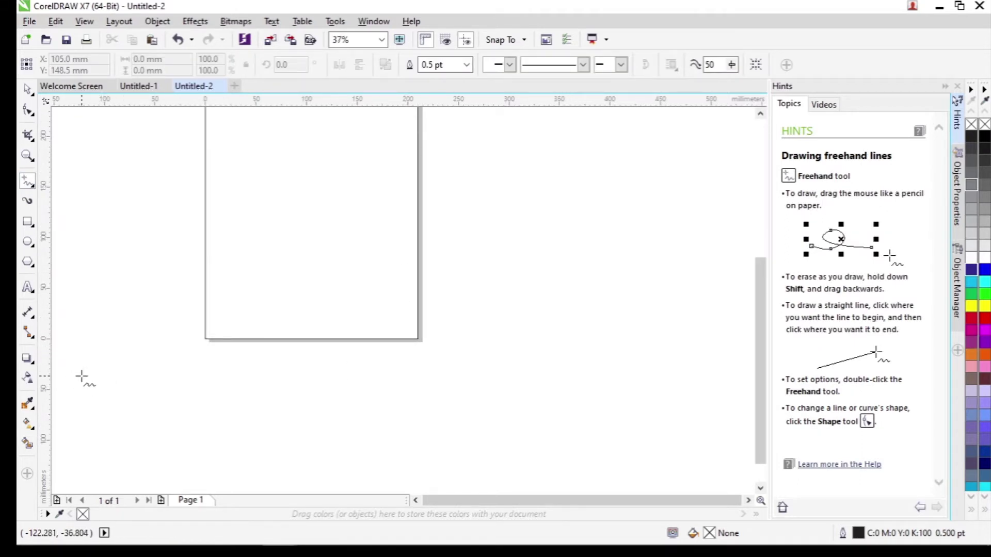
left_click(82, 376)
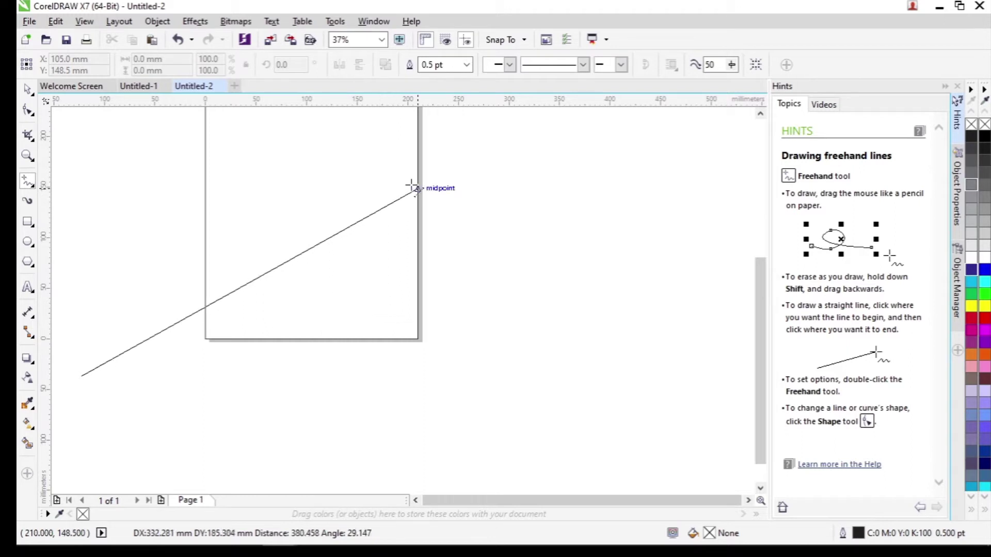
left_click(381, 197)
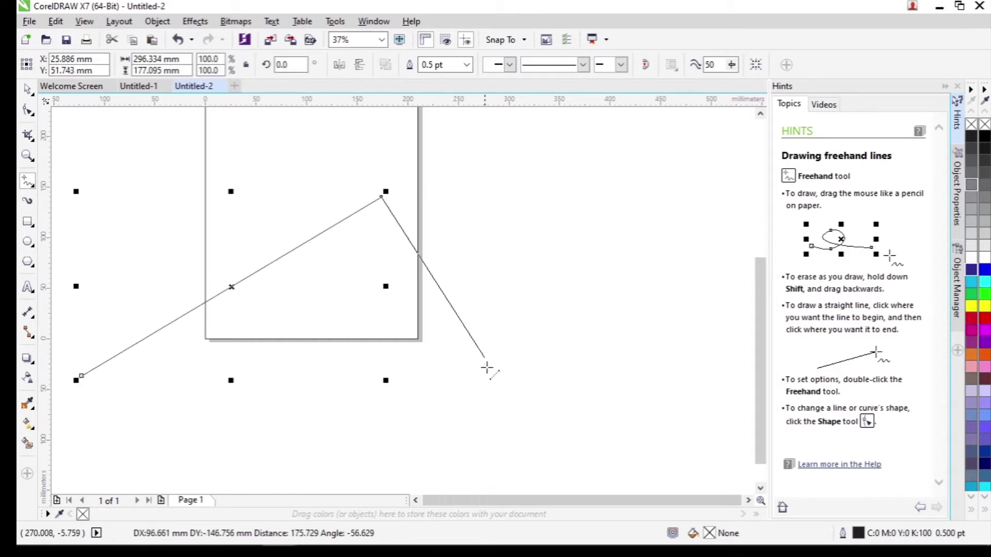
left_click(537, 439)
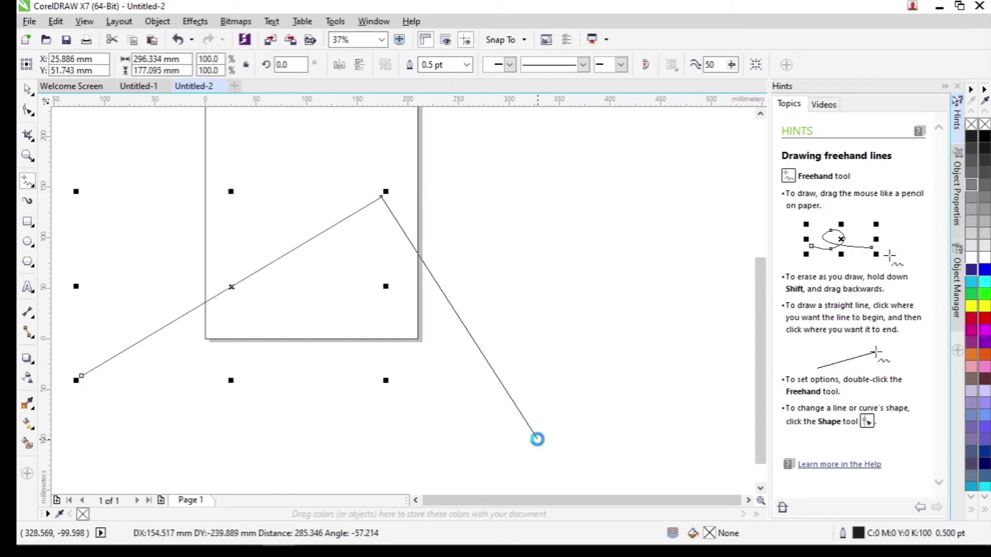
left_click(82, 376)
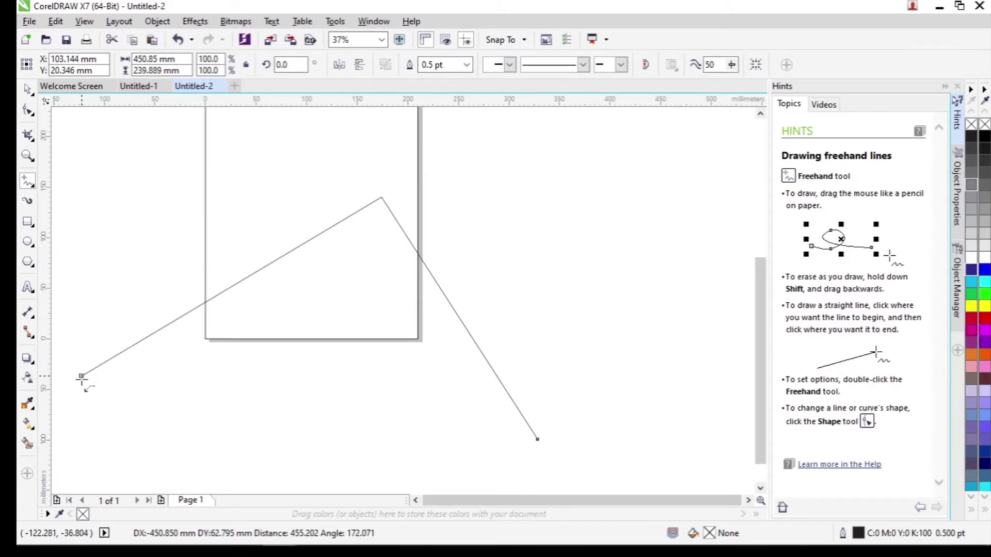
Draw a second closed triangle overlapping the first, about 365 mm wide and 276 mm high, extending below the page.
left_click(160, 429)
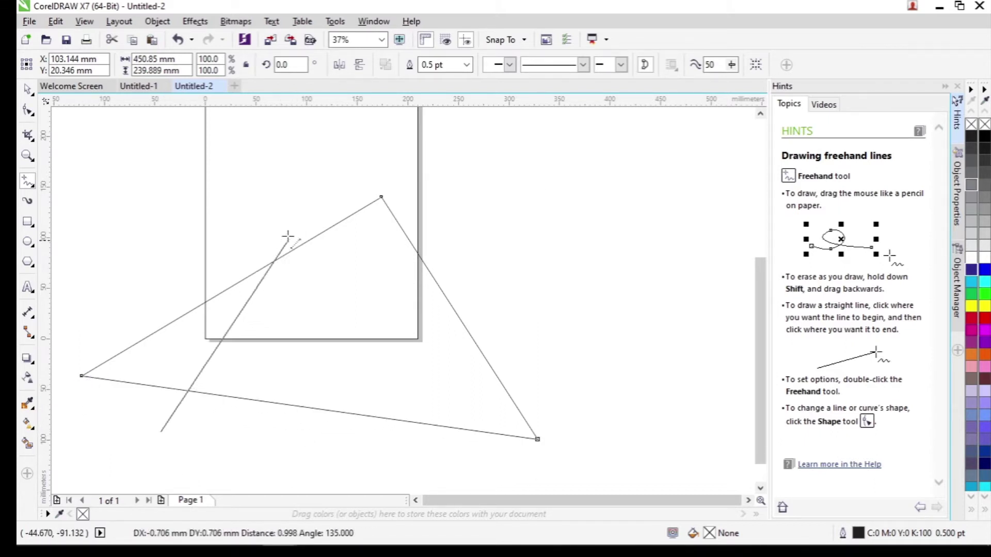
left_click(329, 199)
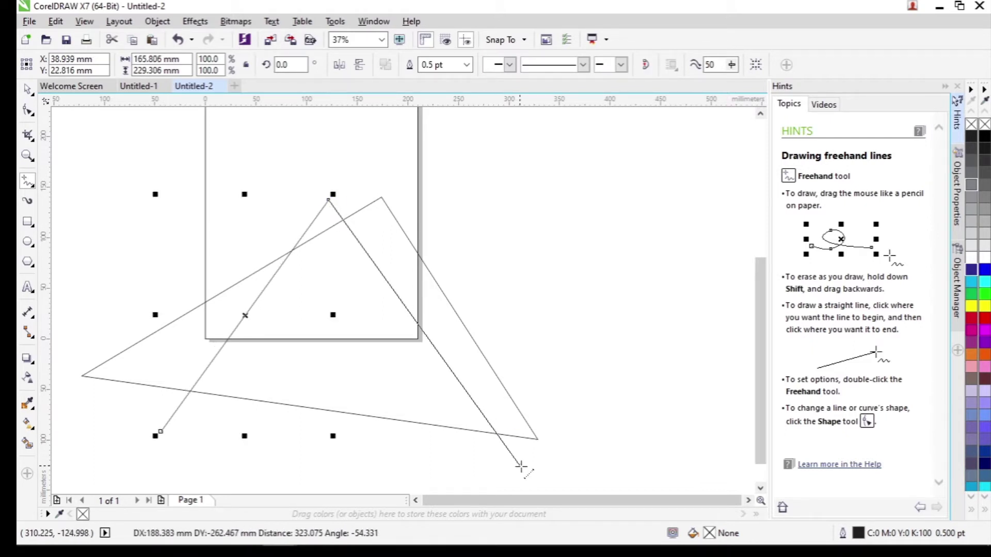
left_click(532, 478)
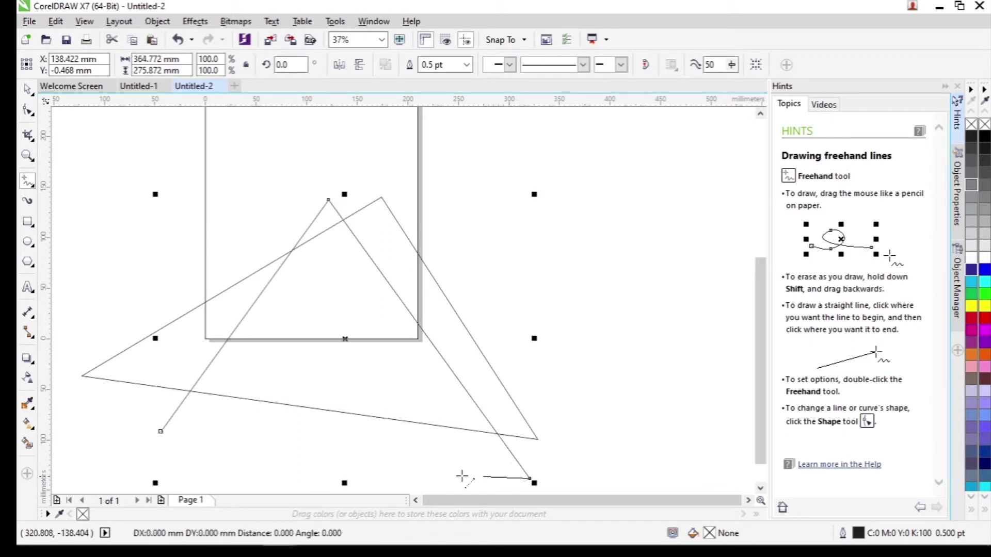
left_click(161, 431)
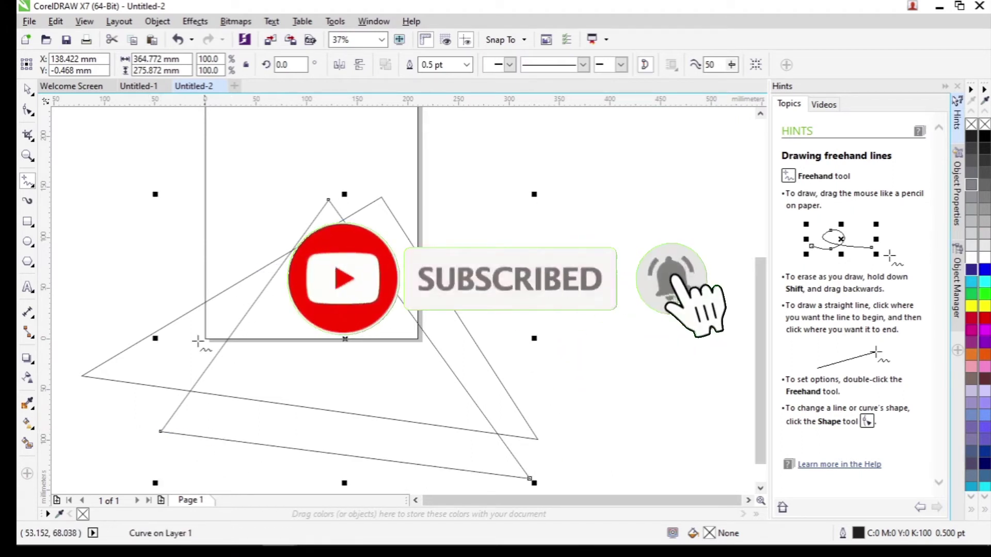
Draw a third closed triangle overlapping the other two, about 389 mm wide and 248 mm high.
left_click(98, 473)
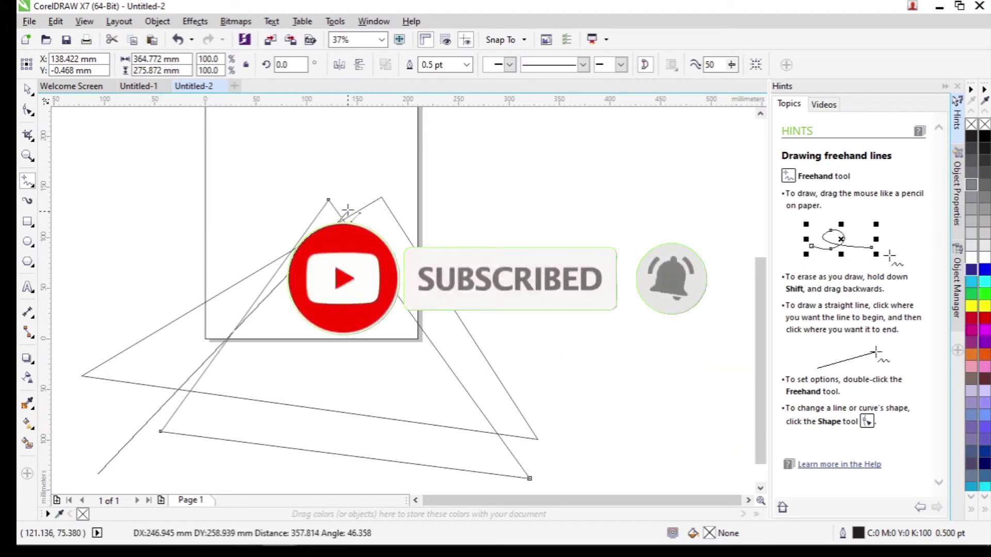
left_click(275, 231)
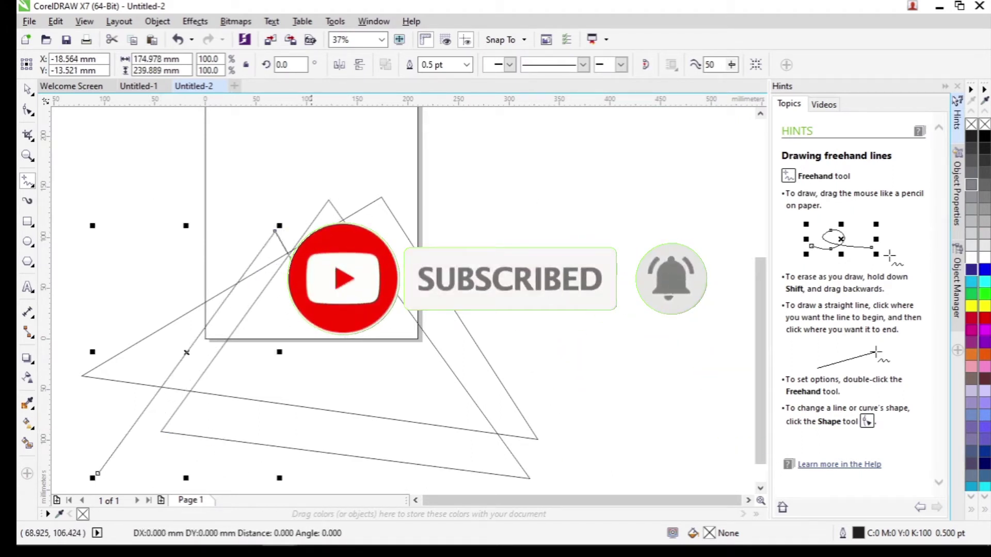
left_click(491, 482)
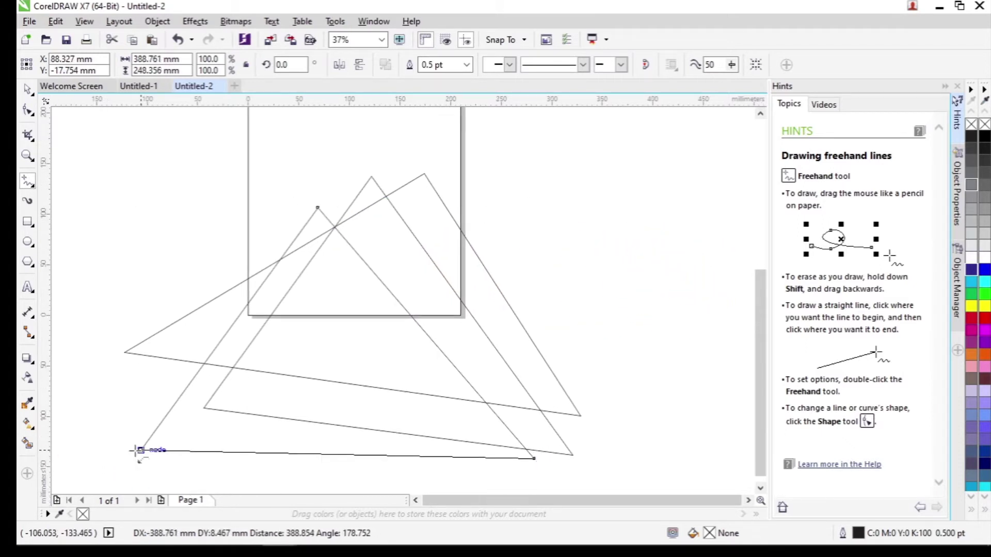
left_click(126, 450)
Draw an open three-segment line shaped like a triangle over the others, about 387 mm wide and 327 mm high.
left_click(587, 449)
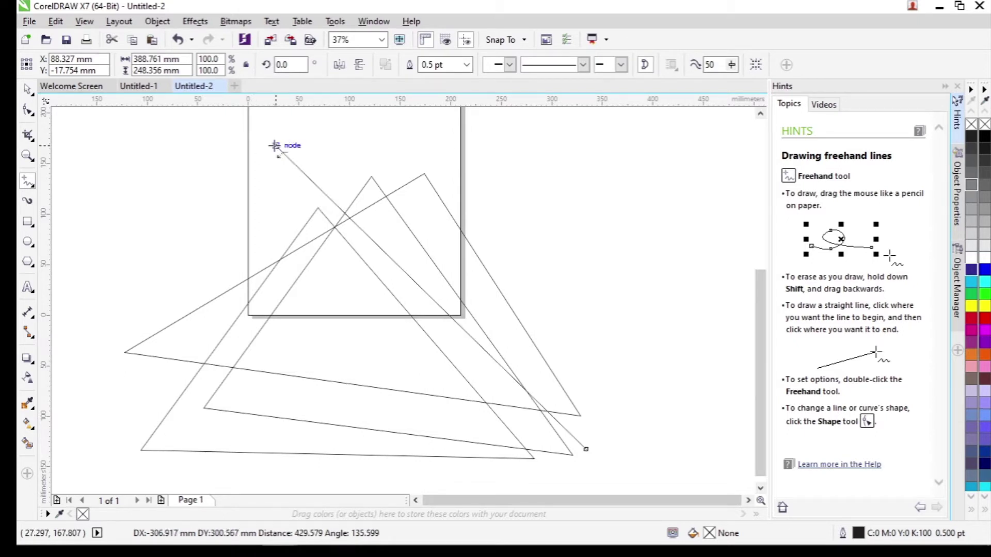
left_click(274, 147)
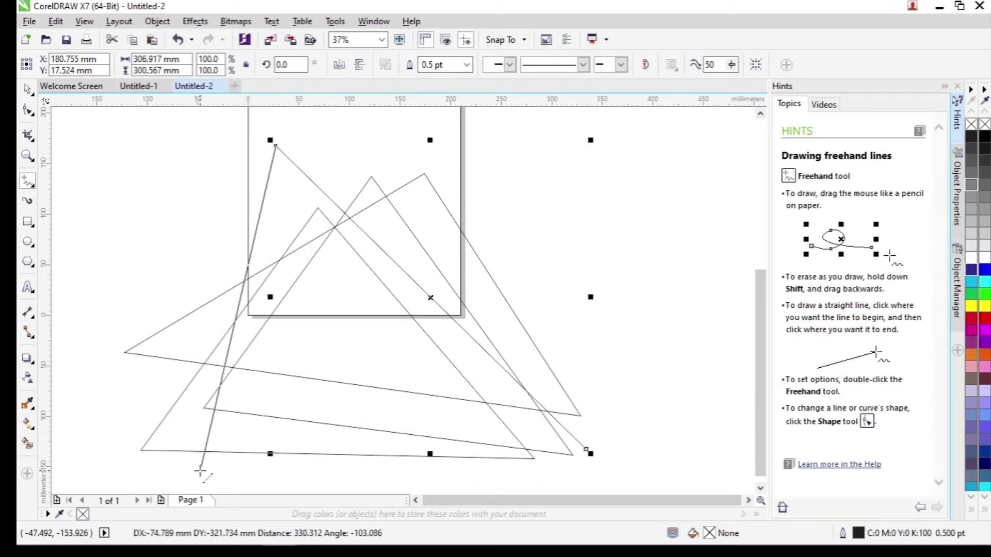
left_click(201, 471)
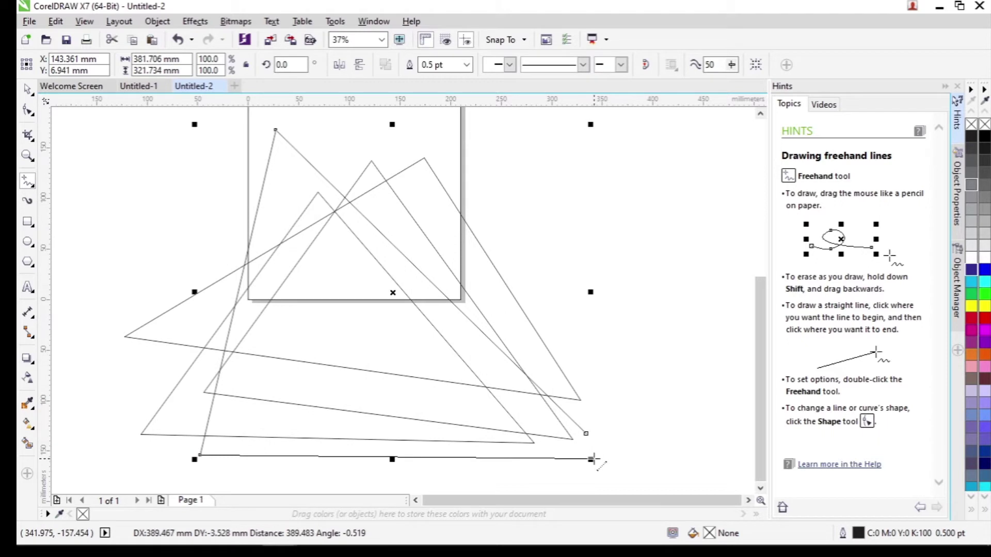
left_click(592, 460)
scroll(420, 404, "down", 1)
scroll(295, 407, "up", 1)
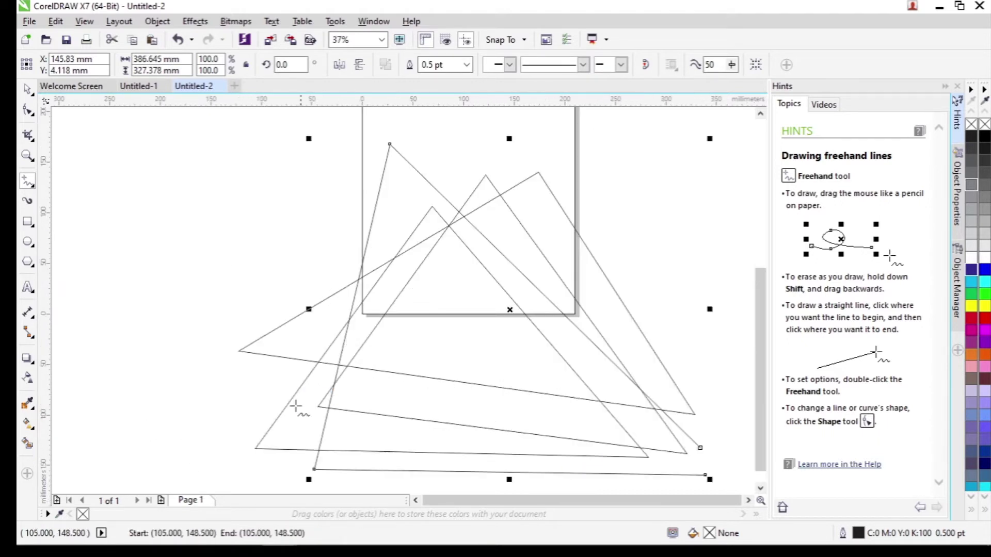
Draw a closed triangle with its lowest corner below all the others, about 330 mm wide and 337 mm high.
left_click(249, 390)
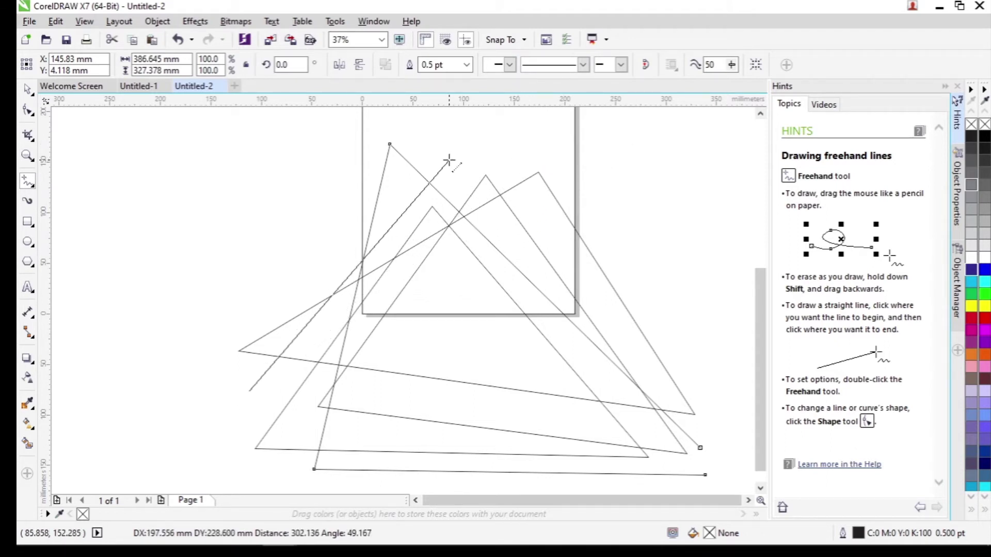
left_click(449, 161)
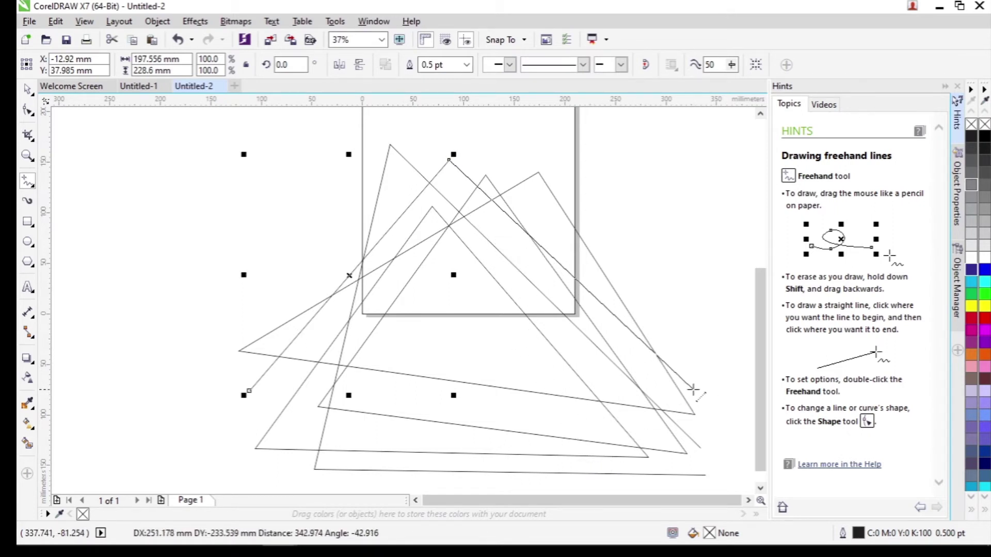
left_click(583, 459)
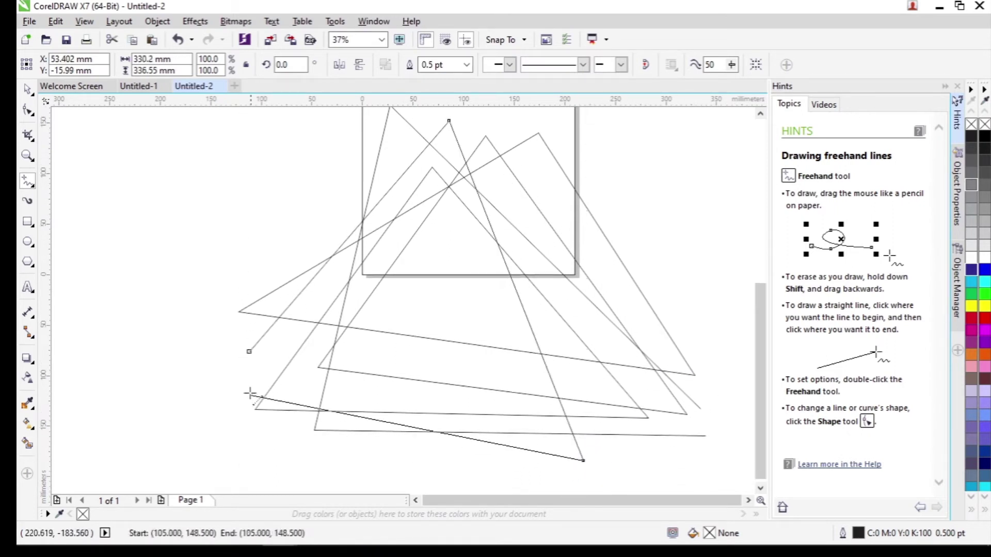
left_click(249, 352)
Draw one more closed triangle reaching farther out beyond the page's left edge, about 437 mm wide and 306 mm high.
left_click(195, 354)
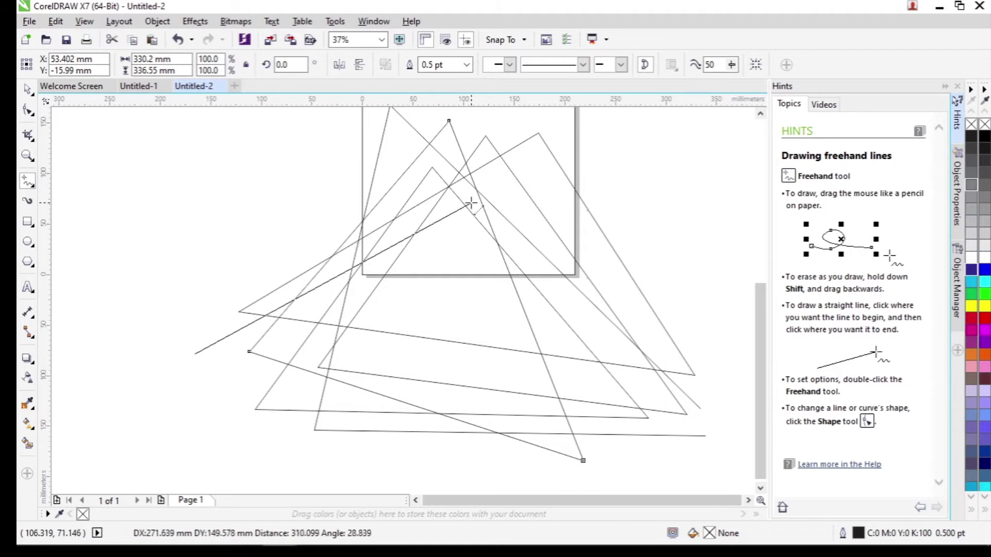
left_click(407, 148)
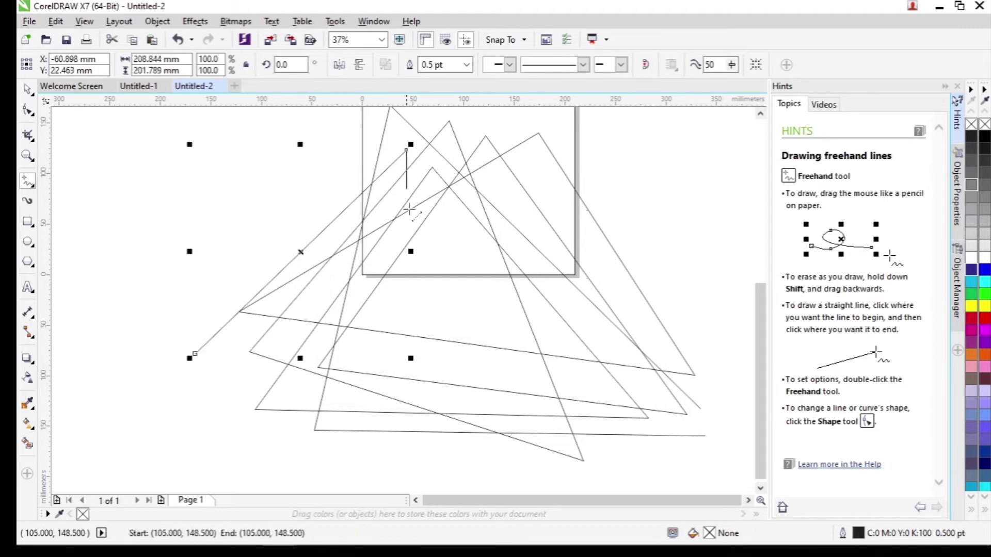
left_click(638, 459)
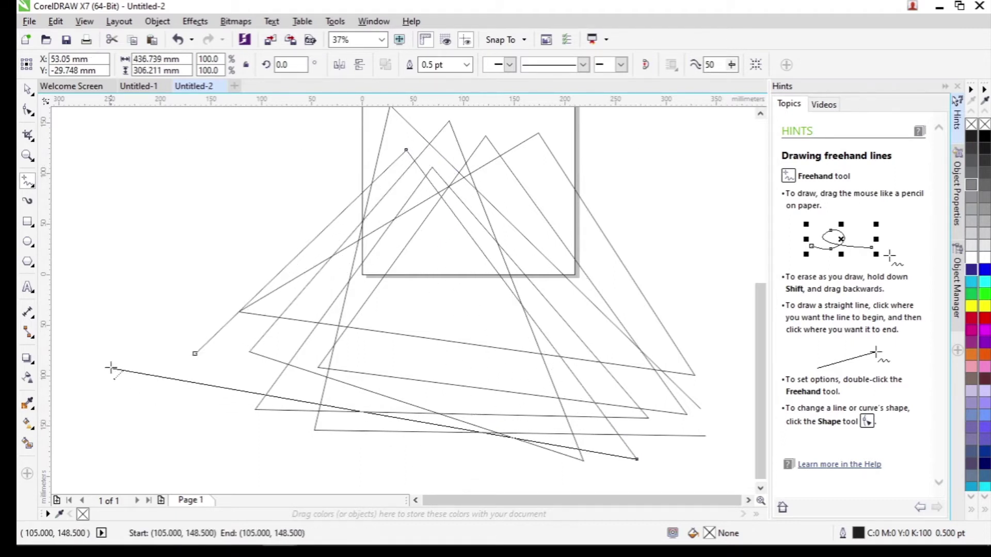
left_click(195, 354)
scroll(420, 306, "down", 2)
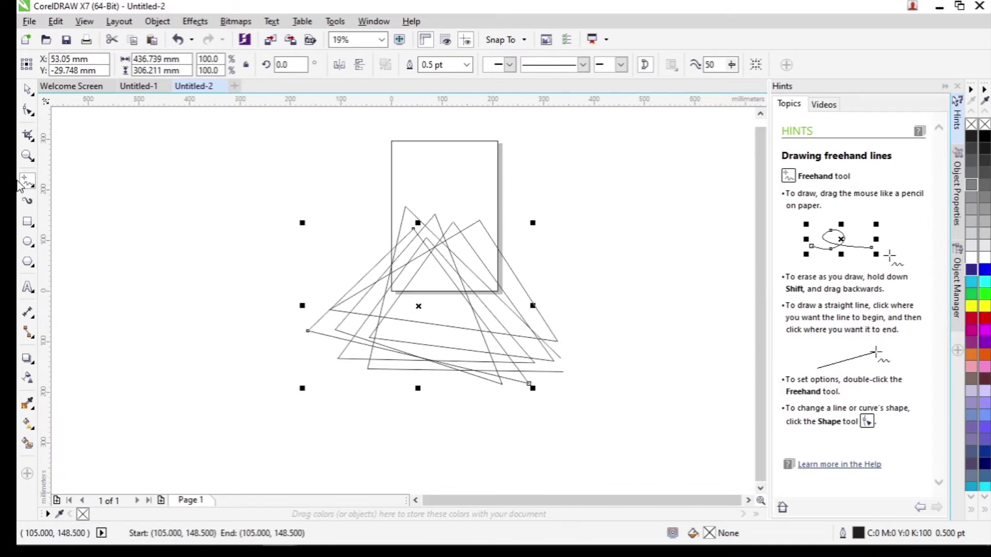
Select all six overlapping triangles and combine them into one group.
left_click(28, 89)
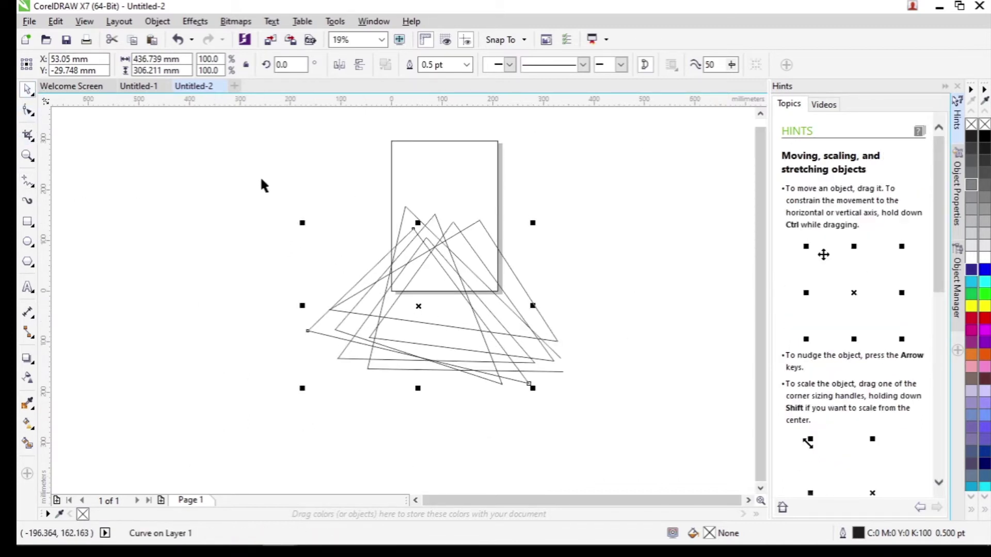
left_click_drag(261, 180, 650, 415)
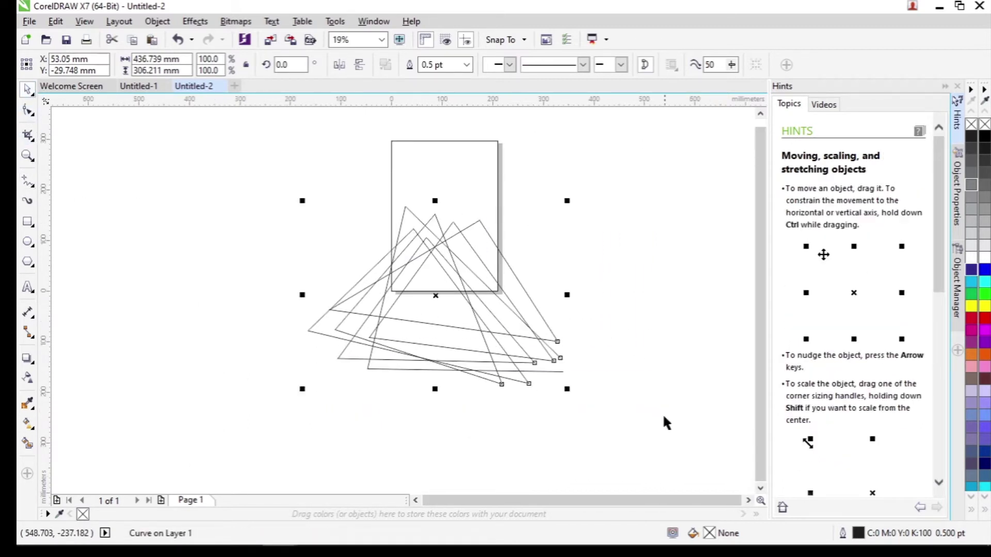
right_click(474, 260)
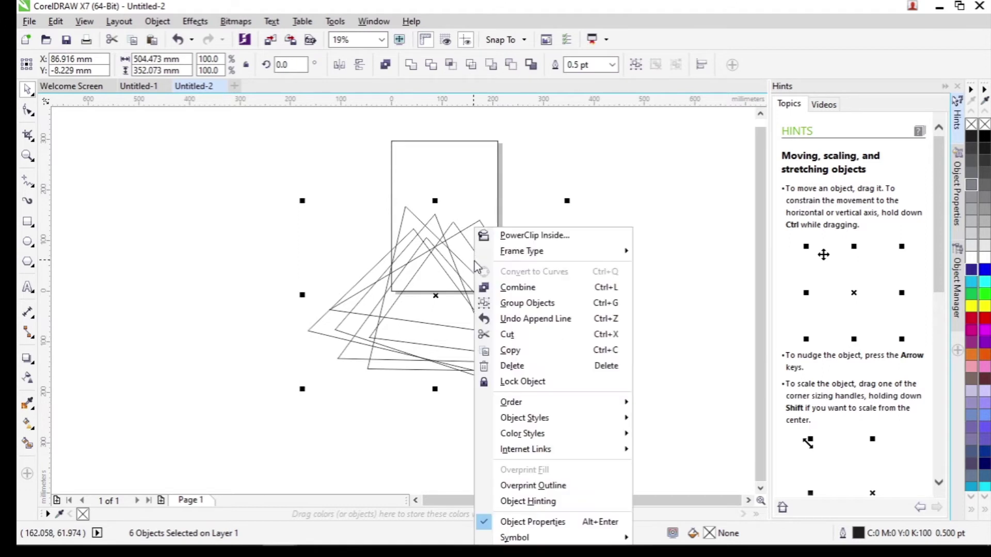
left_click(550, 307)
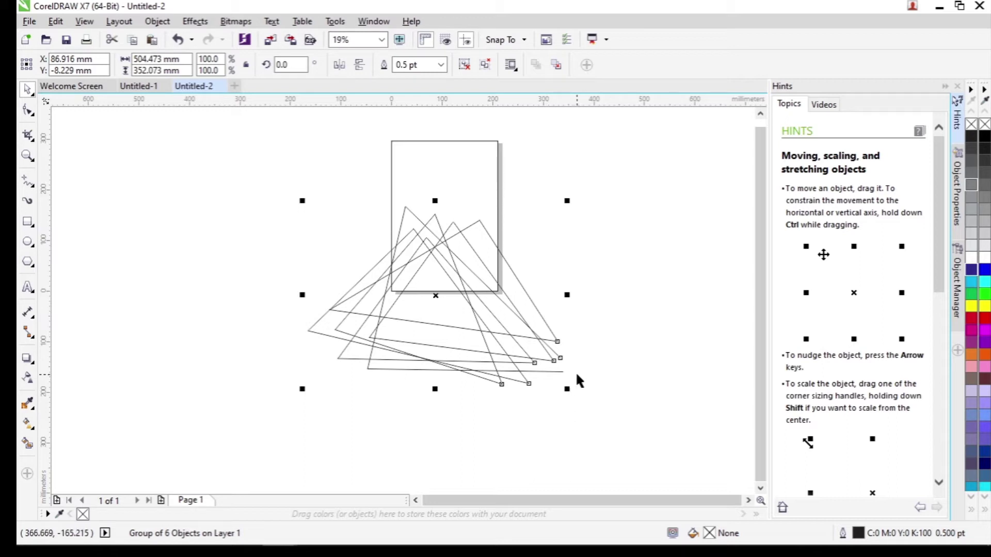
Try to move the grouped triangles up over the page, and undo the move.
left_click_drag(482, 292, 521, 357)
left_click_drag(521, 357, 467, 210)
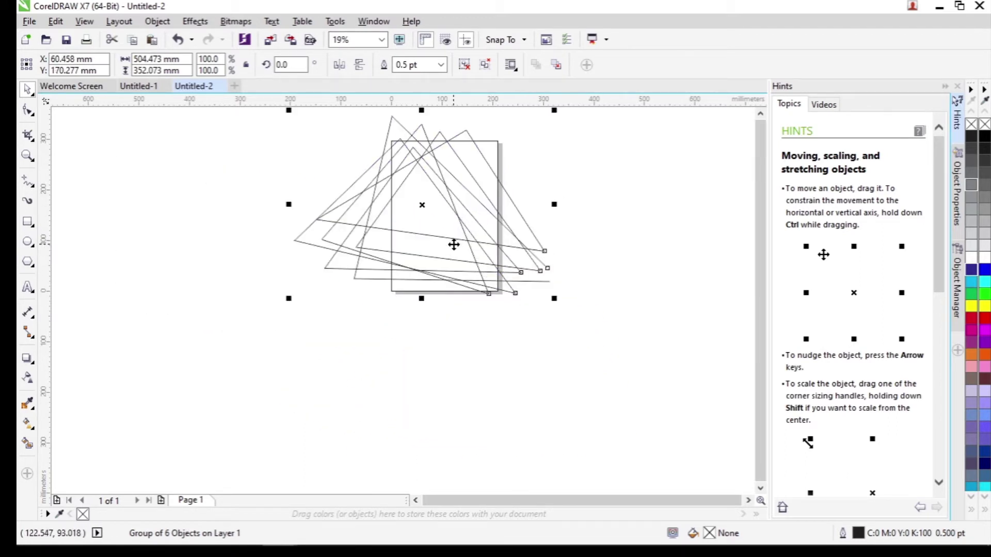
key("ctrl+z")
key("ctrl+z")
key("ctrl+z")
key("ctrl+z")
key("ctrl+z")
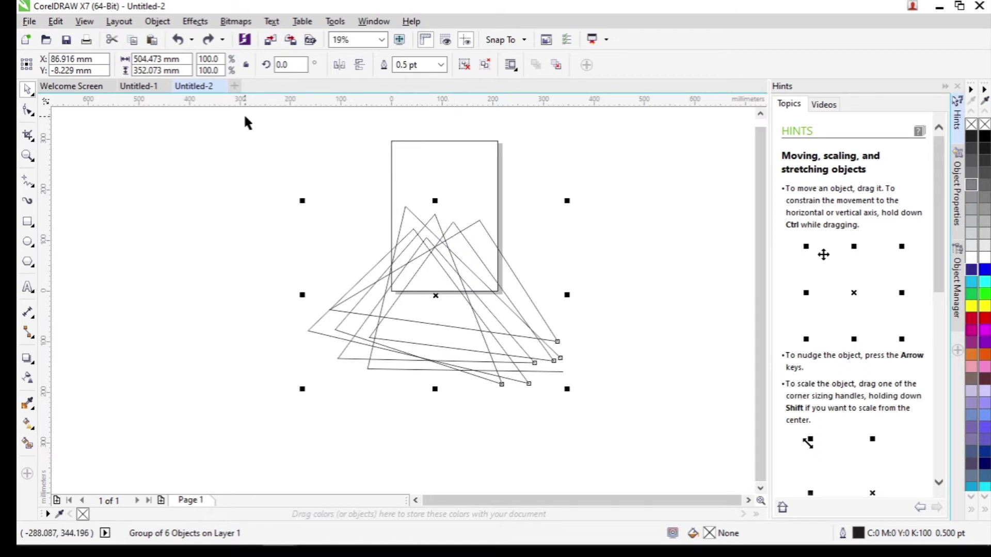
Intersect the triangle group with the page-sized rectangle, and delete the original group after moving it off the page.
left_click_drag(245, 117, 651, 414)
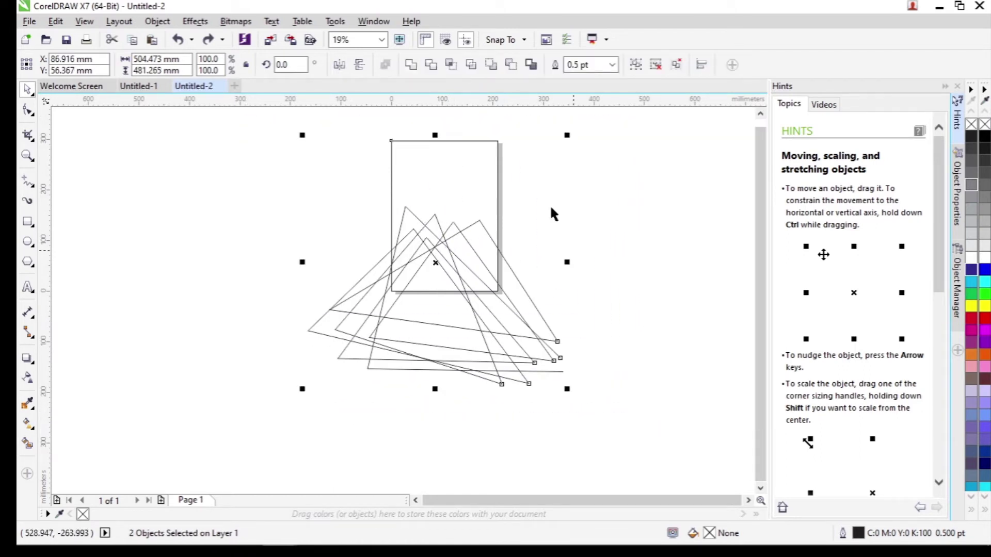
left_click(453, 68)
left_click_drag(490, 331, 306, 329)
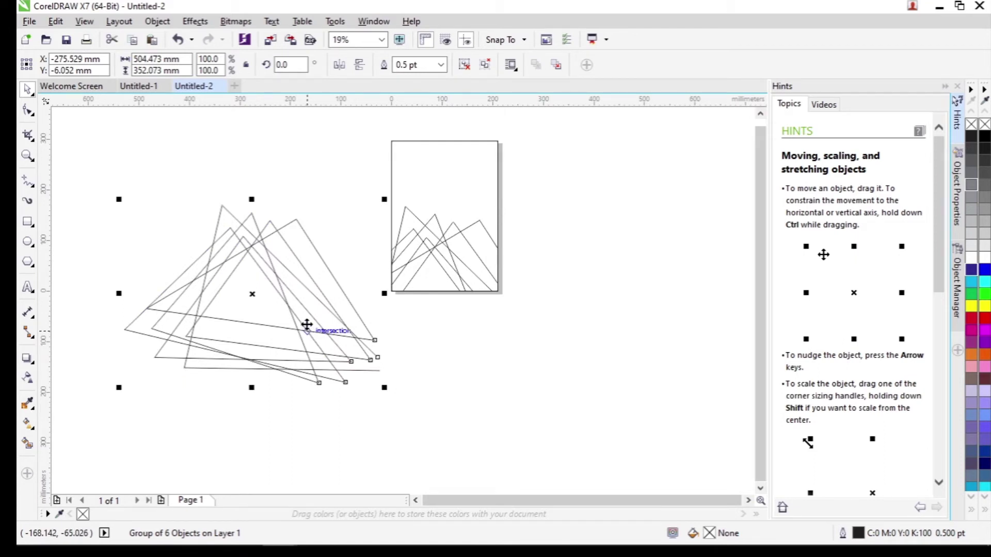
right_click(310, 298)
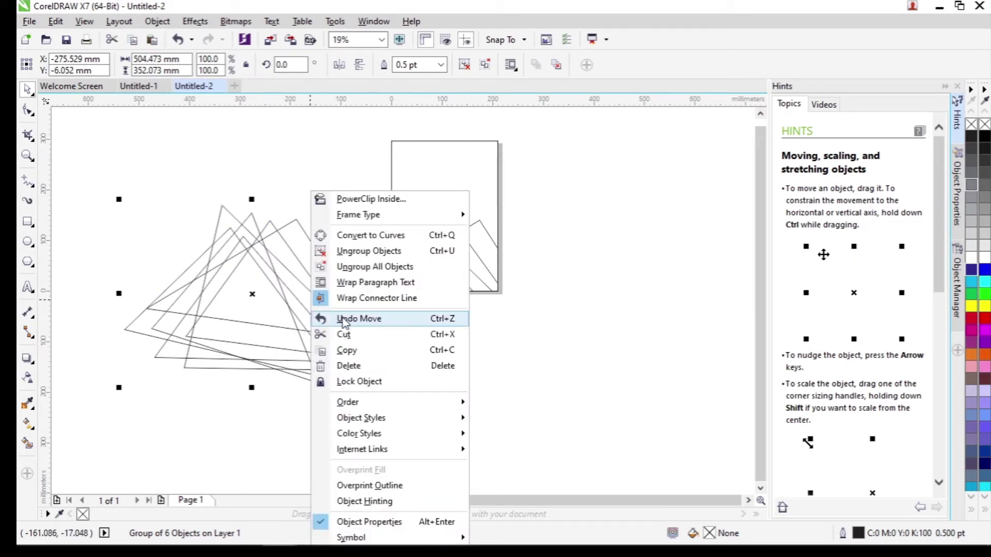
left_click(368, 370)
Fill the page-clipped triangle group with purple #9900CC and set its outline width to None.
left_click(482, 247)
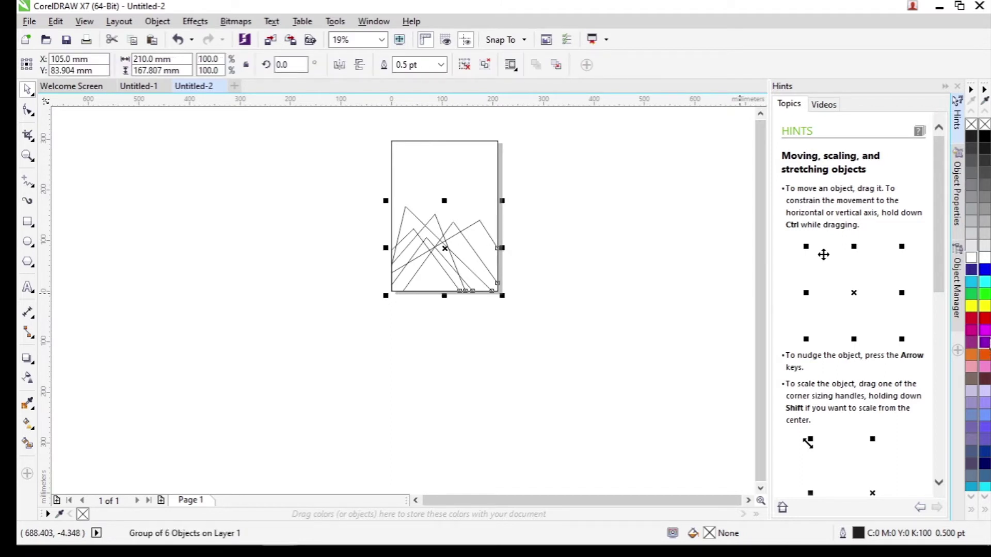
left_click(986, 345)
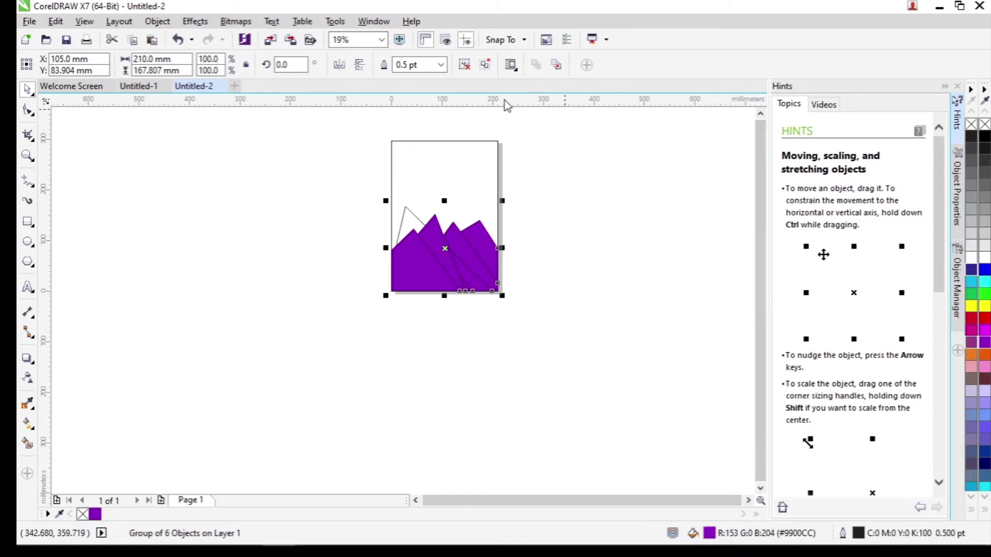
left_click(441, 65)
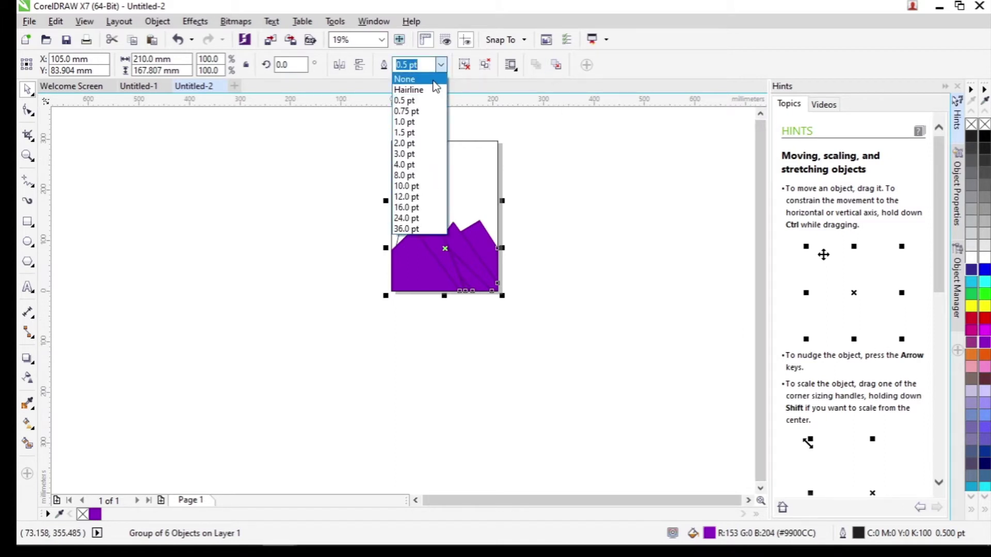
left_click(434, 79)
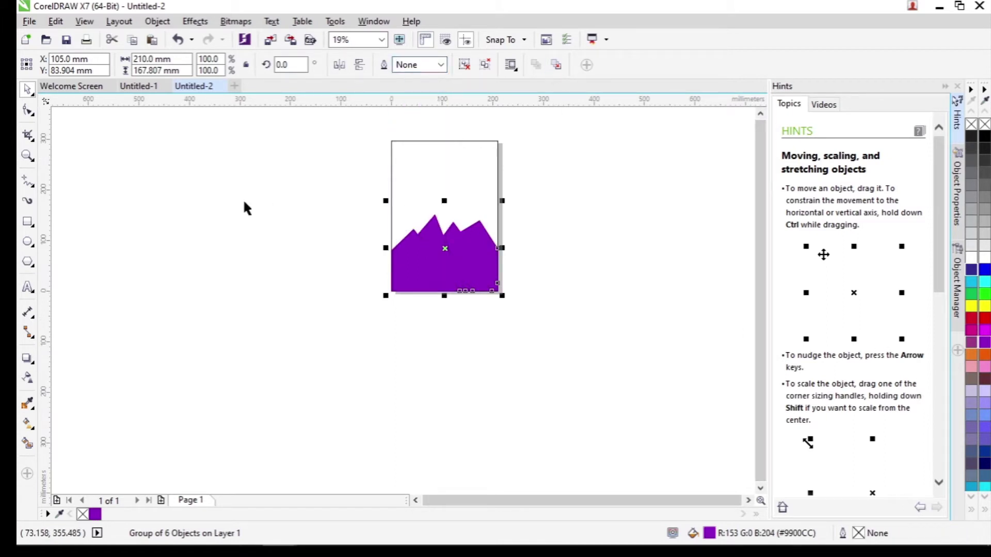
Apply uniform transparency to the purple triangle group with the Multiply merge mode and a transparency of 65.
left_click_drag(290, 165, 309, 204)
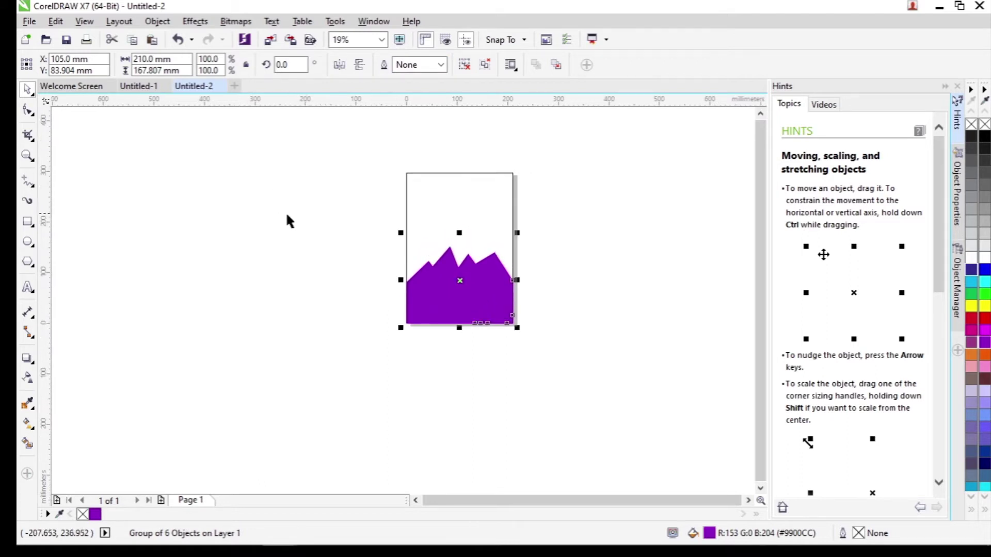
left_click(25, 382)
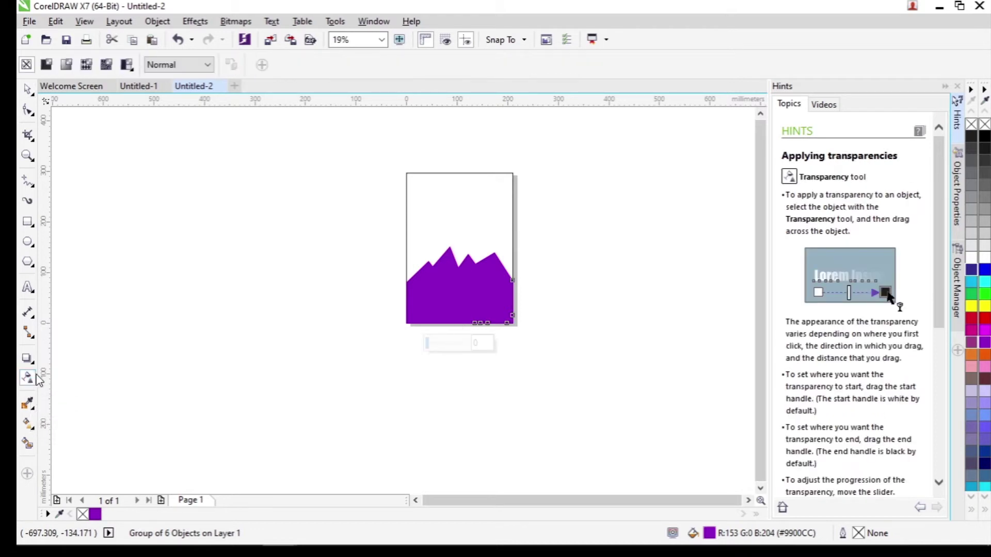
left_click(46, 66)
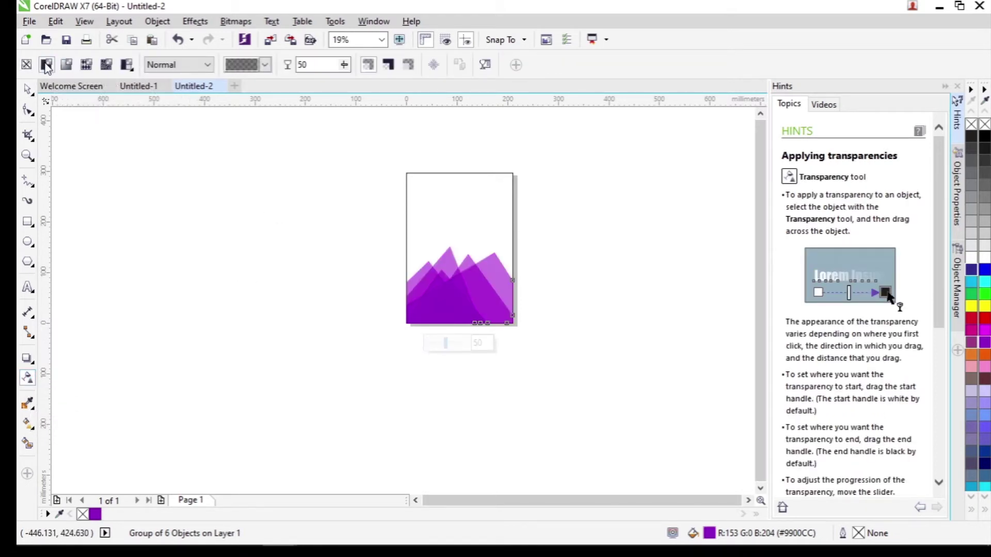
left_click(187, 66)
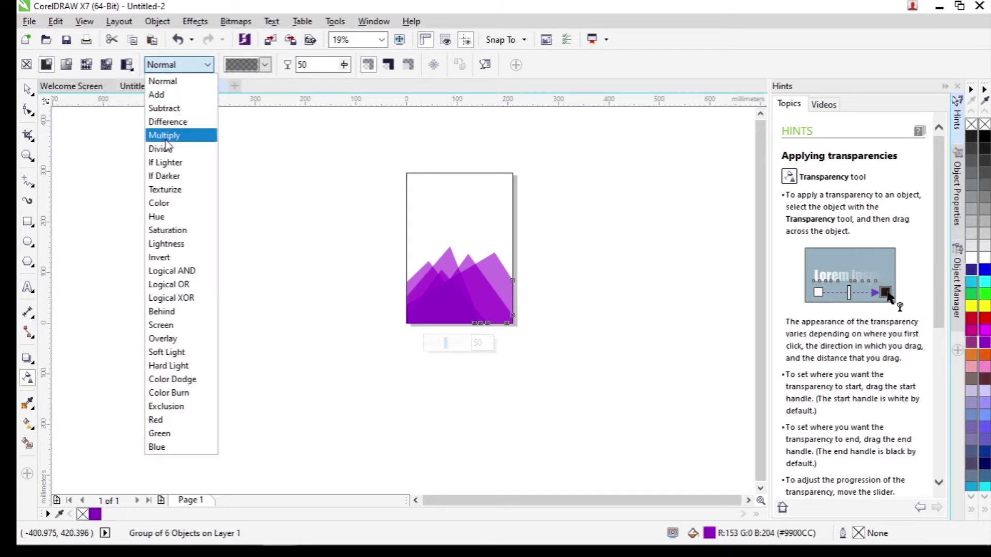
left_click(166, 136)
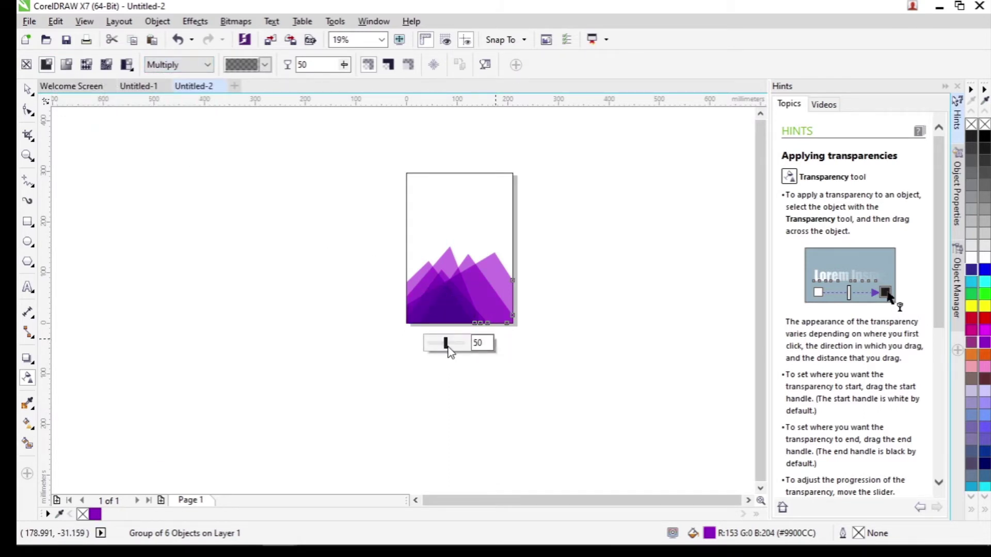
left_click(452, 344)
left_click_drag(443, 349, 451, 343)
scroll(575, 269, "up", 1)
scroll(574, 264, "down", 1)
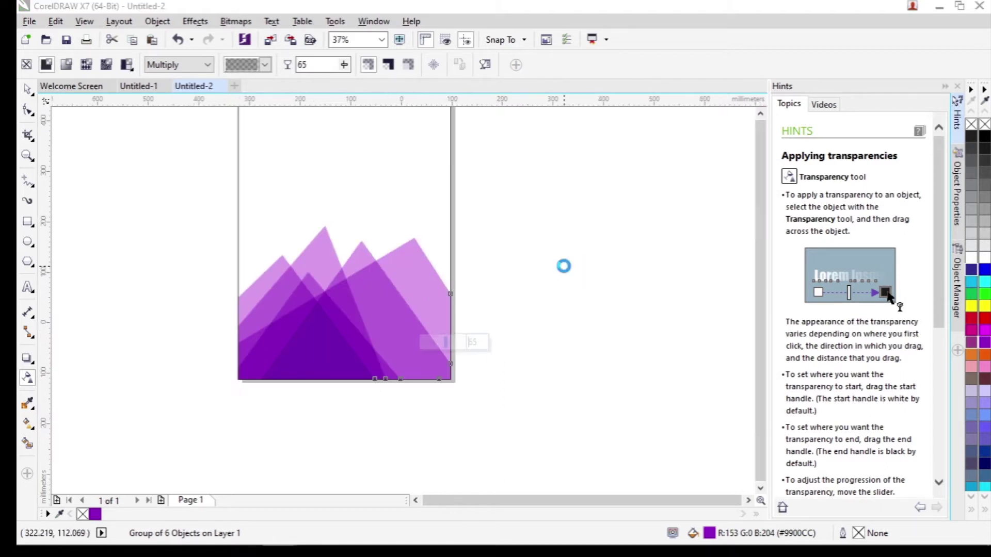
left_click(27, 90)
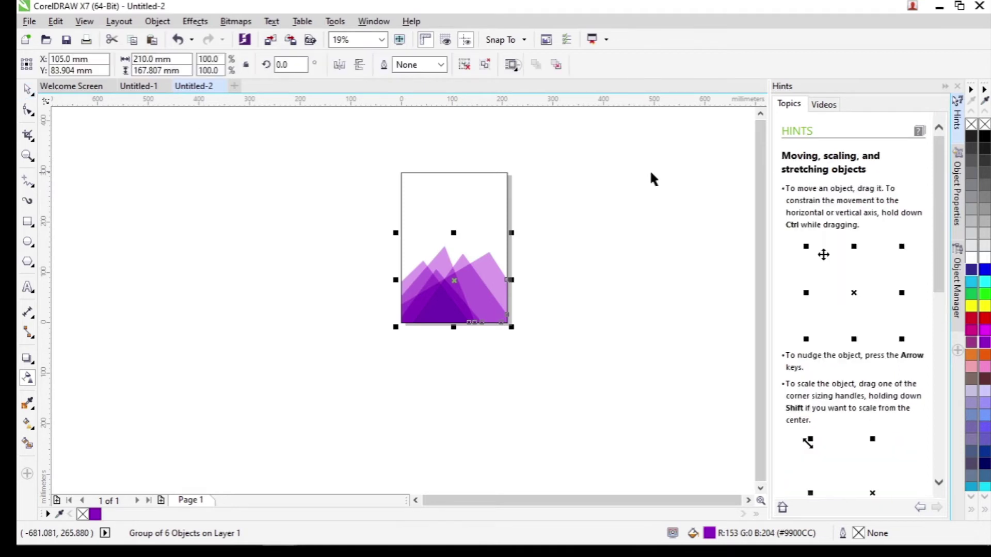
Give the background rectangle a linear fountain fill from black at its upper edge to white at its lower edge.
scroll(647, 168, "up", 1)
left_click_drag(551, 229, 640, 232)
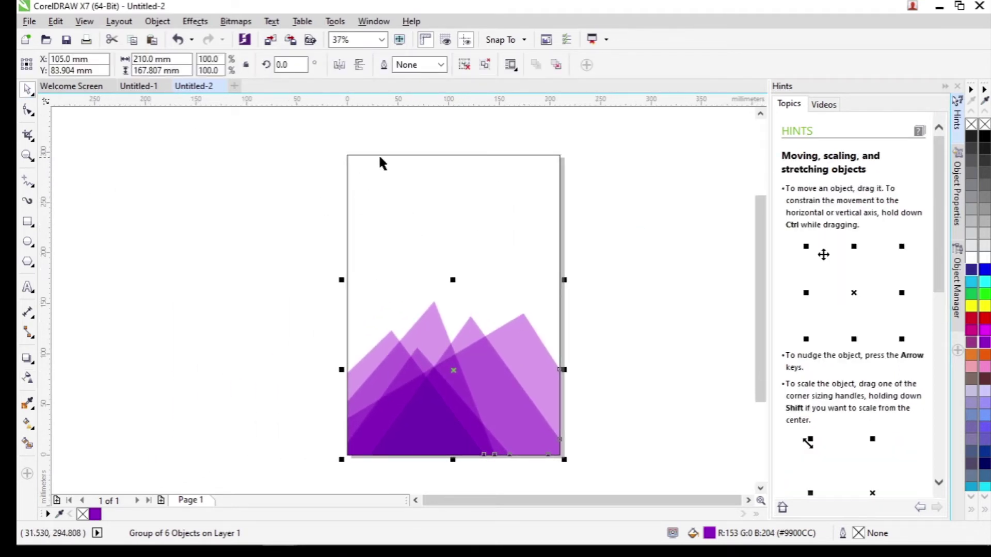
left_click(455, 222)
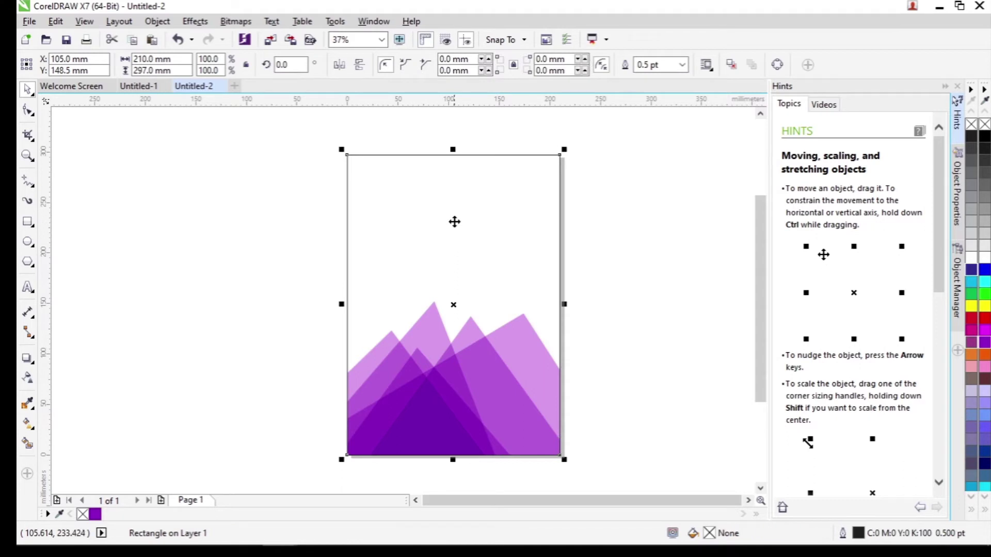
left_click(23, 432)
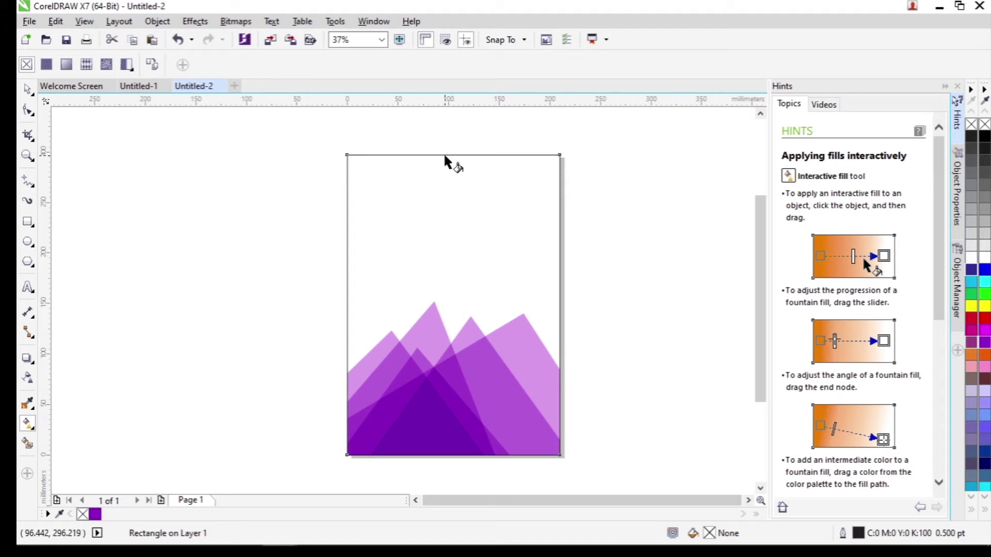
left_click_drag(444, 155, 464, 453)
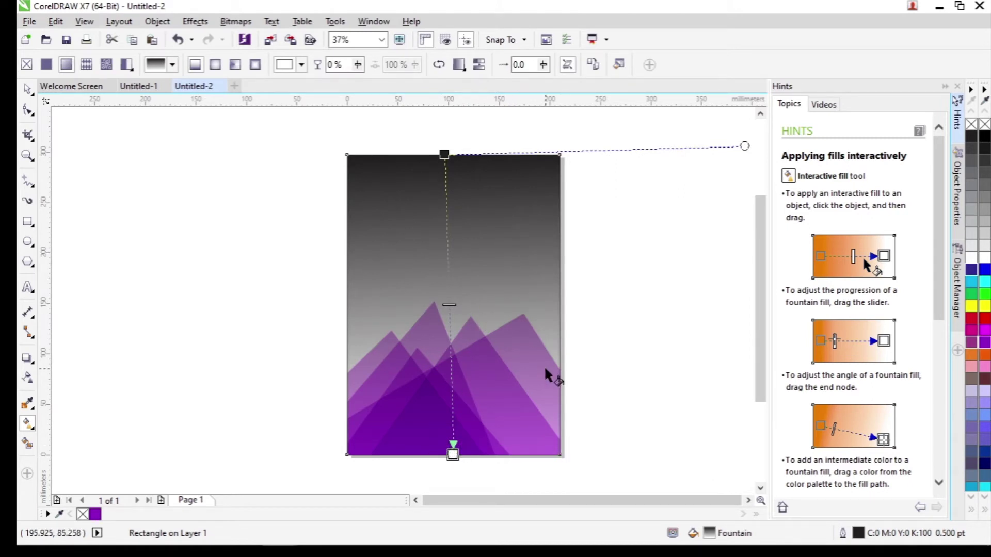
Set the fountain fill's upper node to purple #A47BB1 sampled from the artwork, with 78% transparency.
scroll(542, 356, "down", 1)
scroll(537, 349, "right", 2)
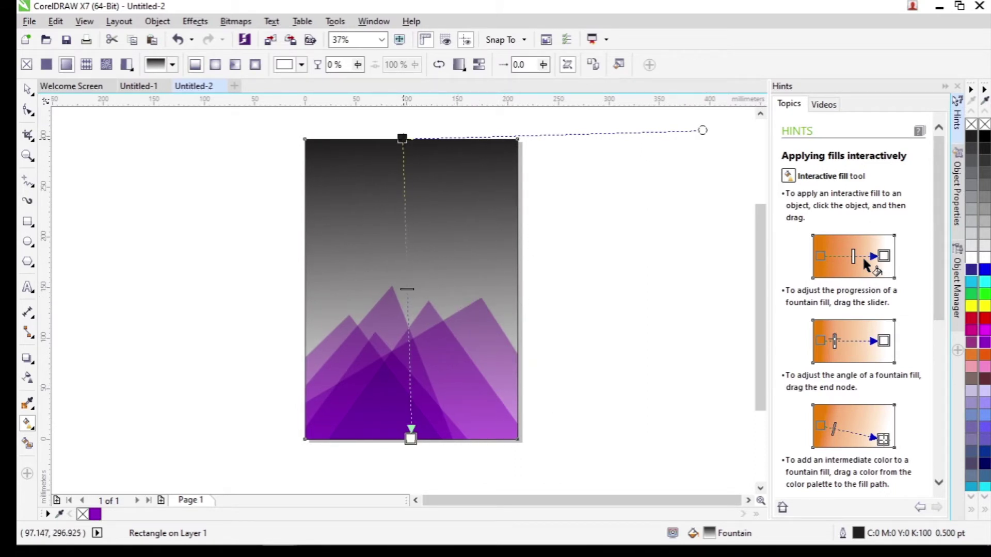
left_click(404, 137)
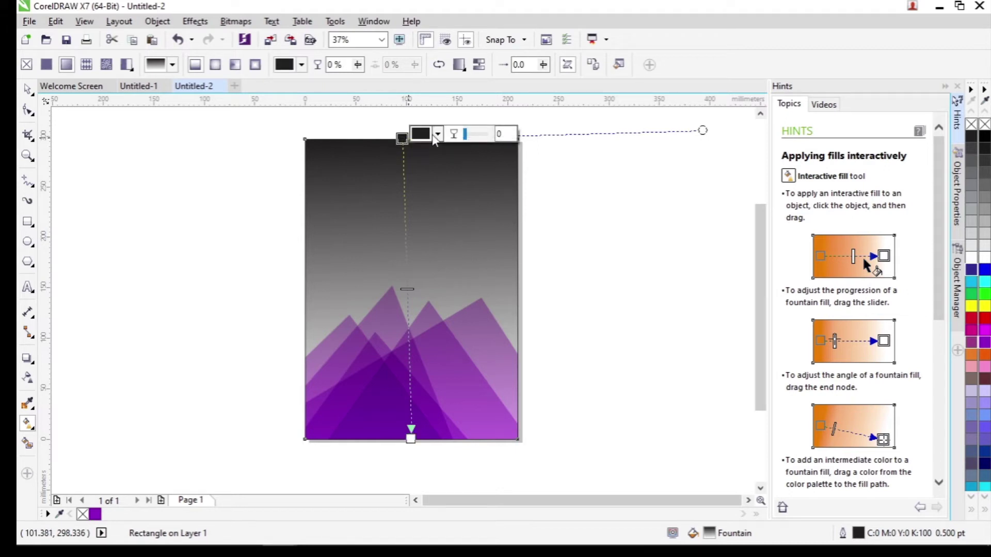
left_click(437, 134)
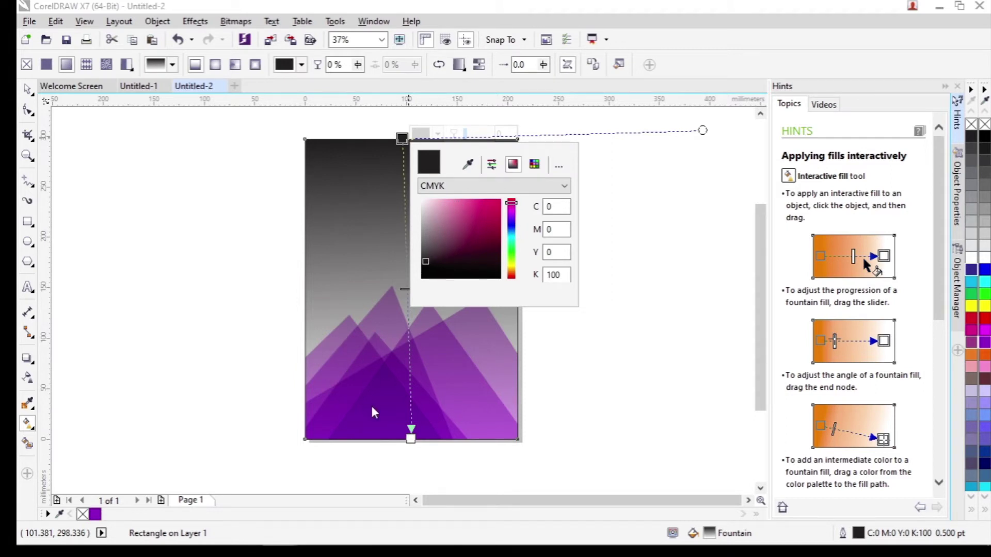
left_click(468, 166)
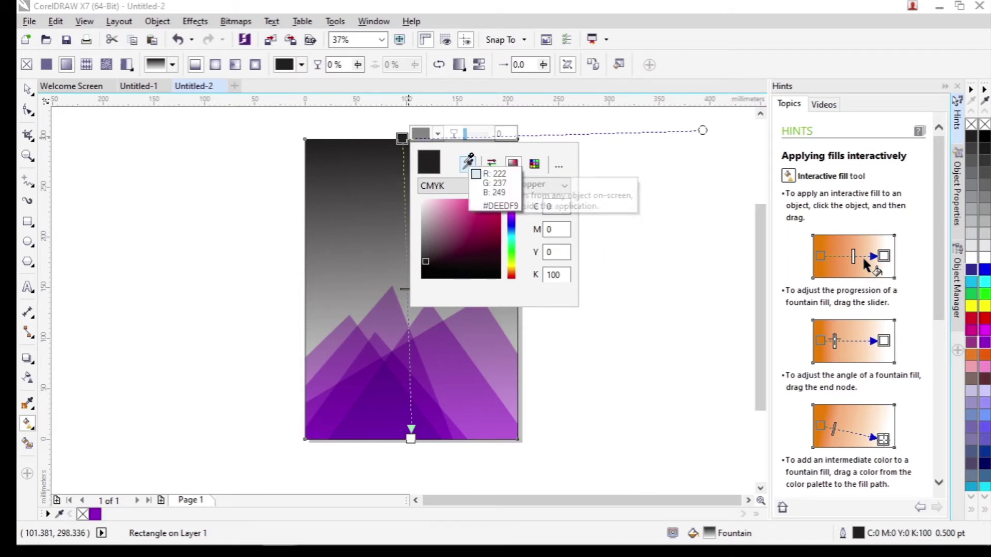
left_click(332, 343)
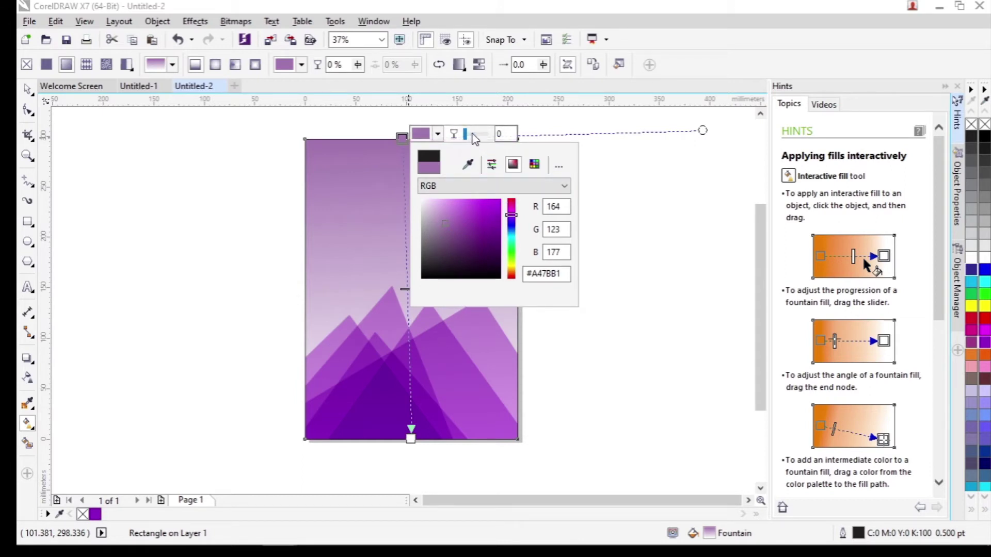
left_click(472, 133)
left_click_drag(473, 133, 488, 135)
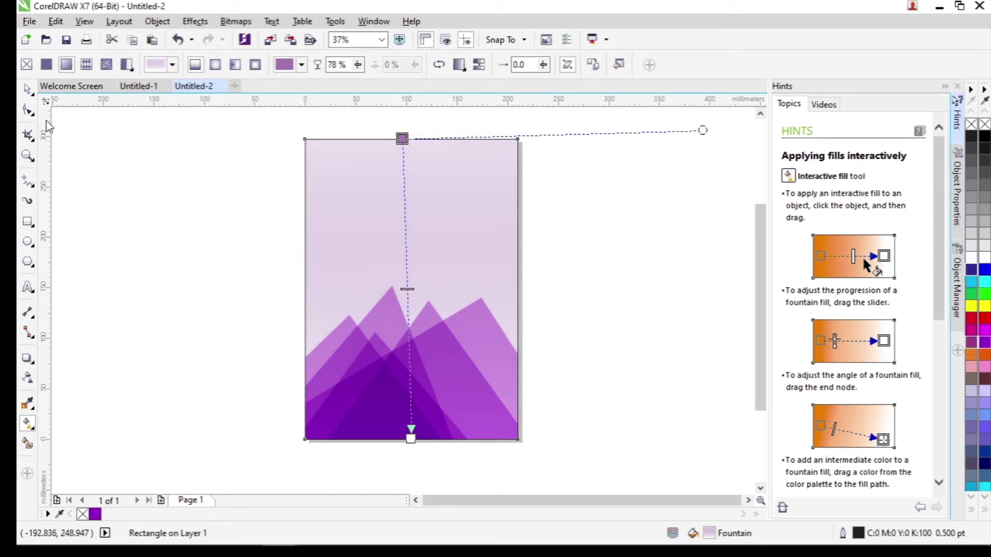
left_click(26, 91)
Set the outline of the background and triangles to None and move both beside the page, to about X 907 mm, Y 154 mm.
scroll(212, 208, "down", 2)
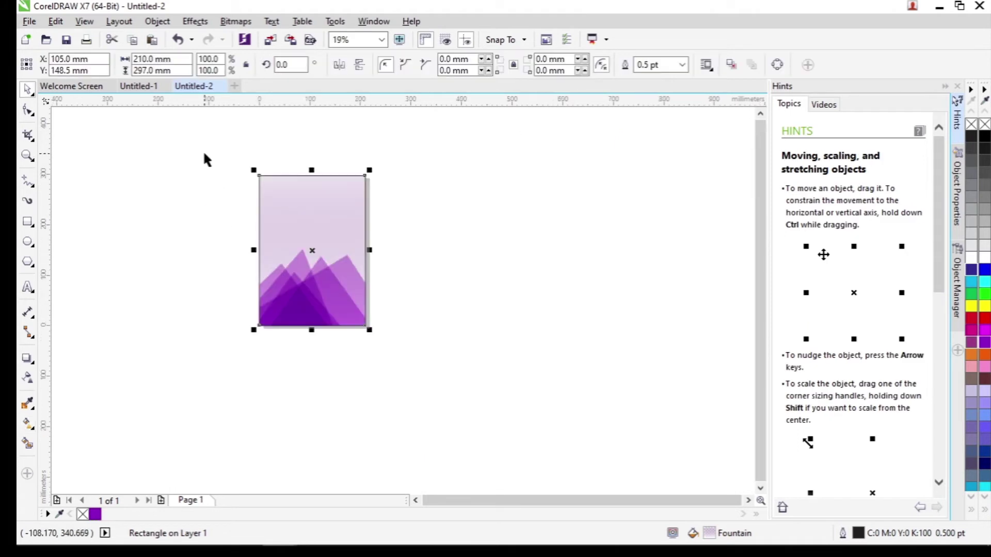
left_click_drag(204, 154, 469, 334)
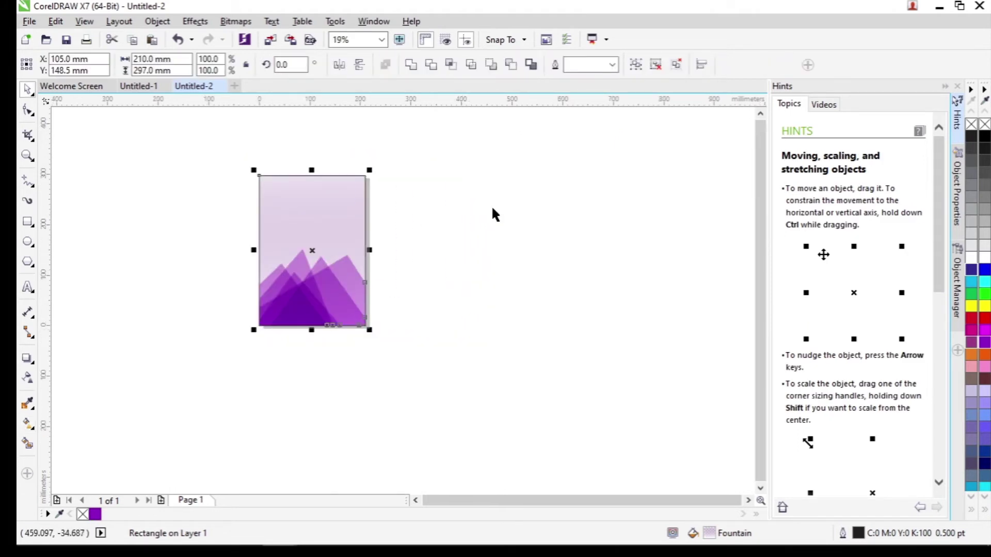
left_click(611, 66)
left_click(576, 78)
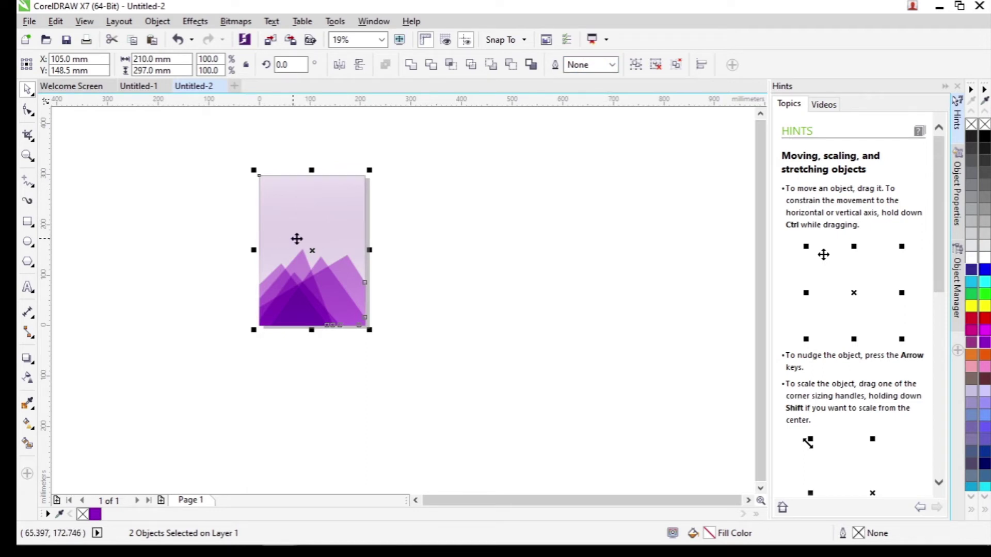
scroll(297, 238, "down", 2)
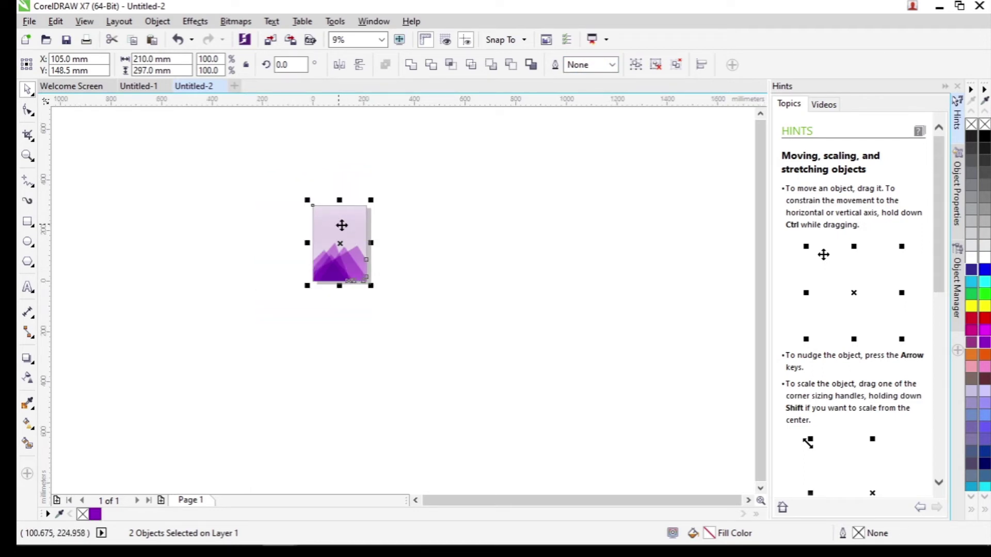
left_click_drag(342, 223, 546, 222)
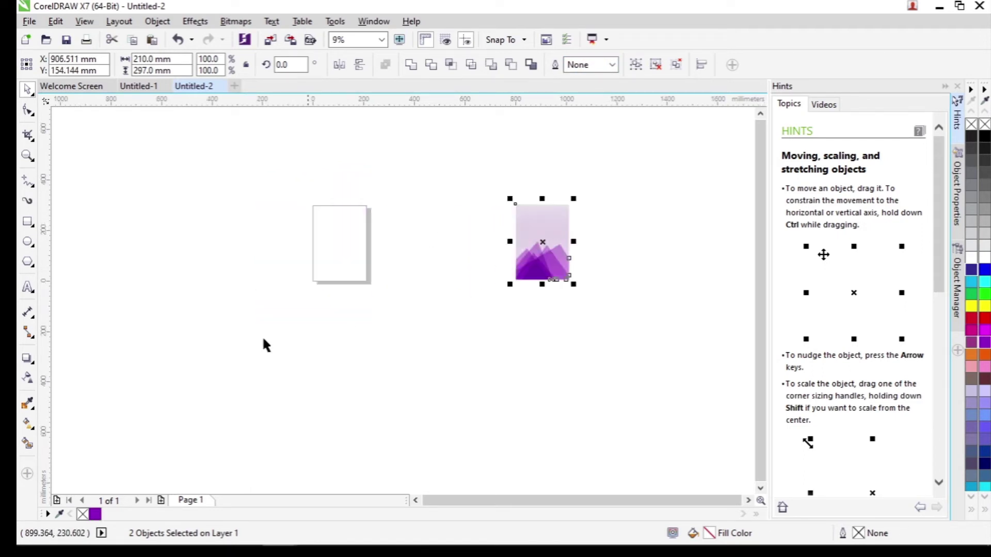
Add a 210 x 297 mm rectangle that exactly covers the blank page.
left_click(341, 254)
double_click(28, 223)
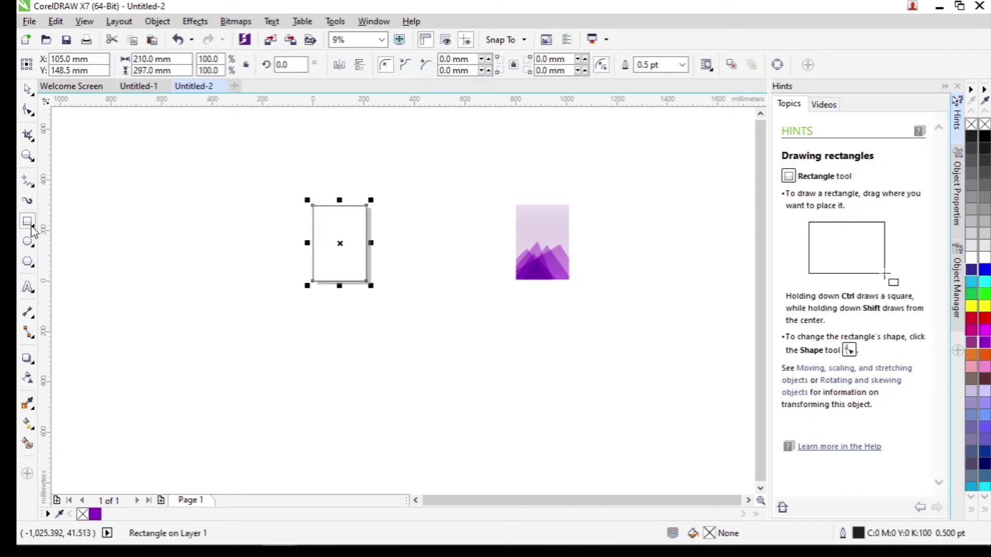
Draw a closed Bézier shape with a wavy lower edge across the upper page, extending past both sides and above the page.
left_click(34, 189)
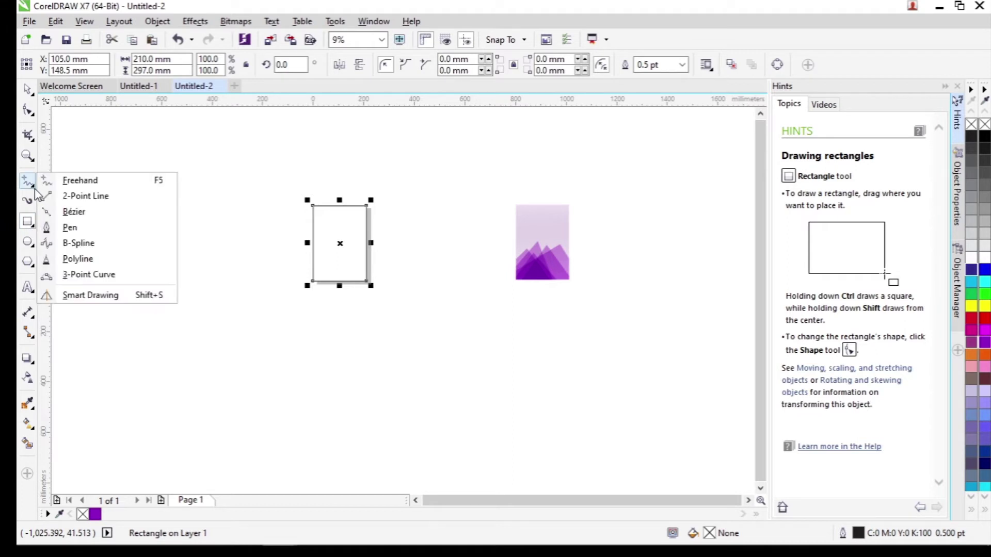
left_click(76, 212)
scroll(327, 219, "up", 2)
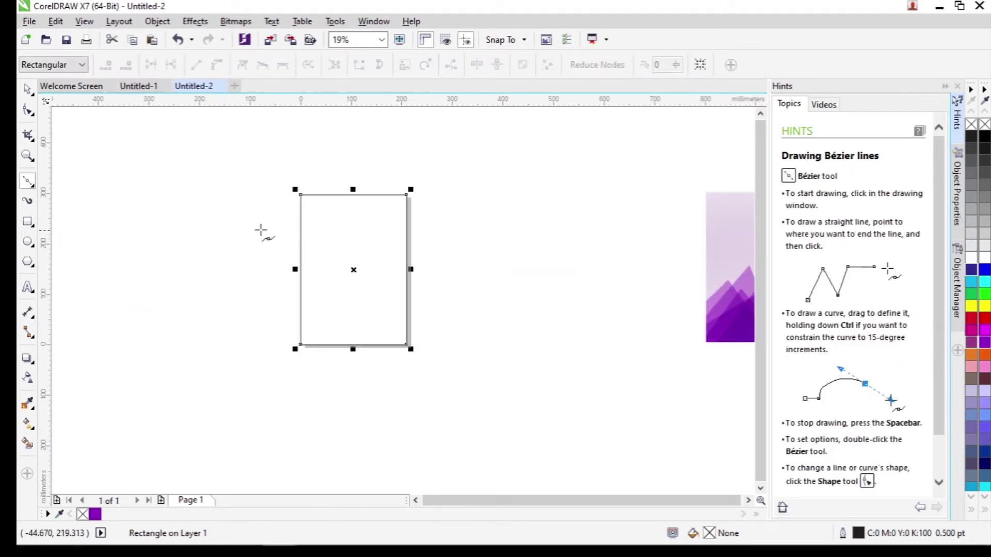
scroll(315, 215, "up", 2)
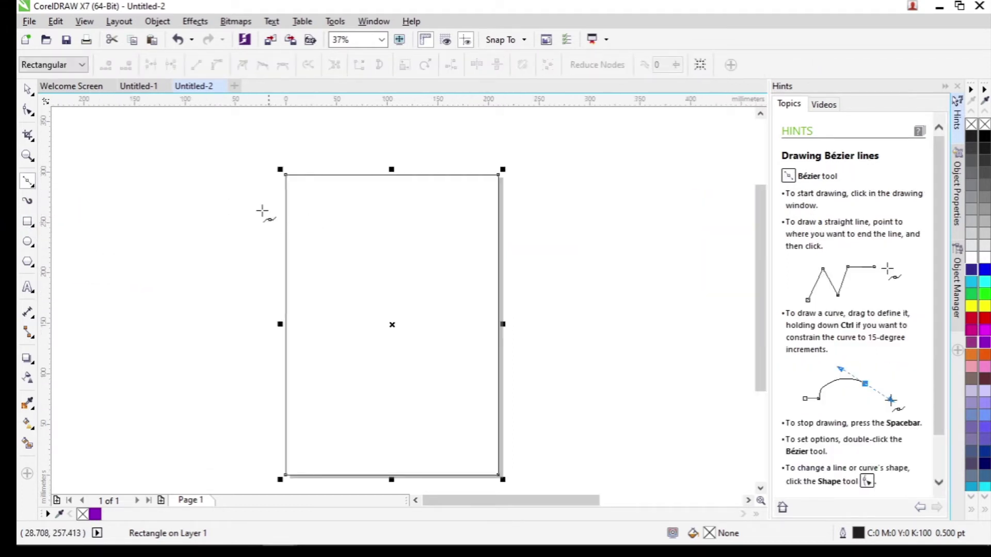
left_click(188, 195)
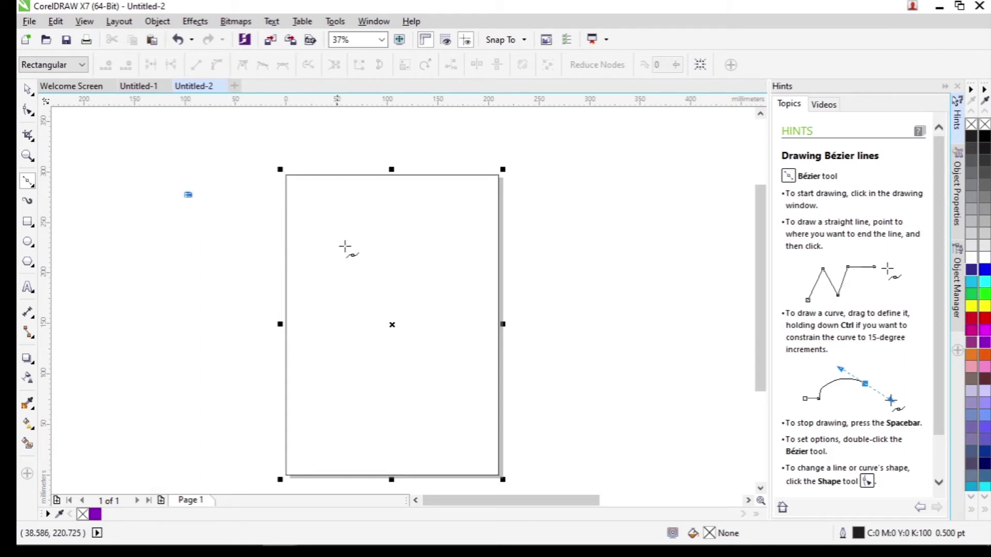
left_click_drag(371, 242, 509, 186)
key("ctrl+z")
left_click_drag(464, 214, 532, 252)
key("ctrl+z")
left_click_drag(579, 227, 532, 139)
left_click(504, 119)
left_click(316, 131)
left_click(188, 196)
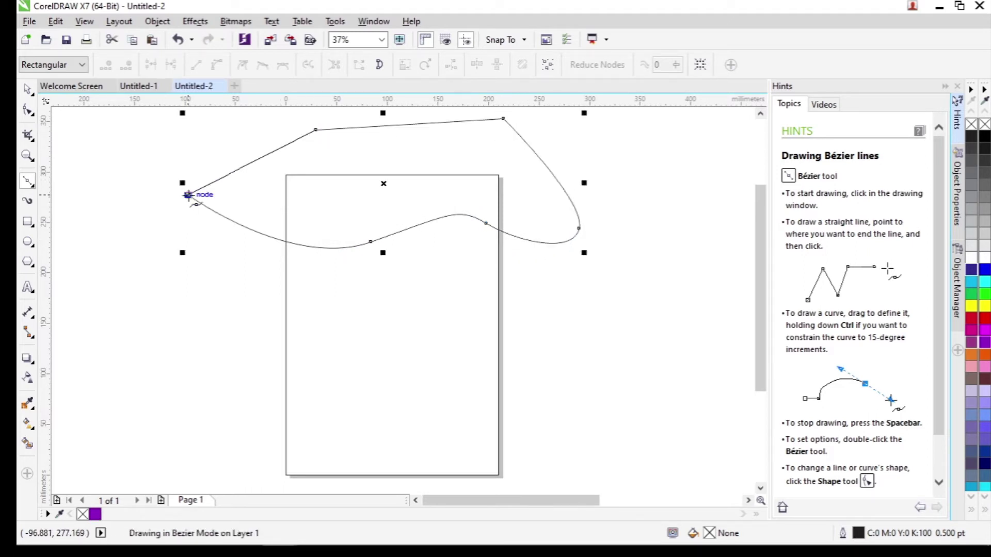
Draw a second closed Bézier shape whose wavy lower edge crosses the first wave, extending past both page sides.
left_click_drag(326, 206, 463, 246)
left_click_drag(488, 203, 582, 223)
key("ctrl+z")
left_click(493, 138)
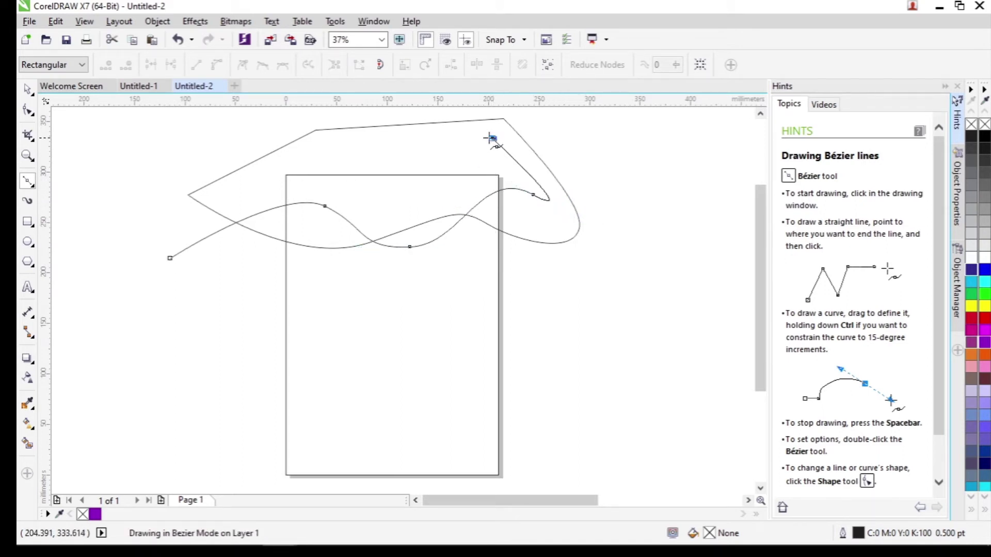
left_click(389, 148)
left_click(225, 153)
left_click(170, 257)
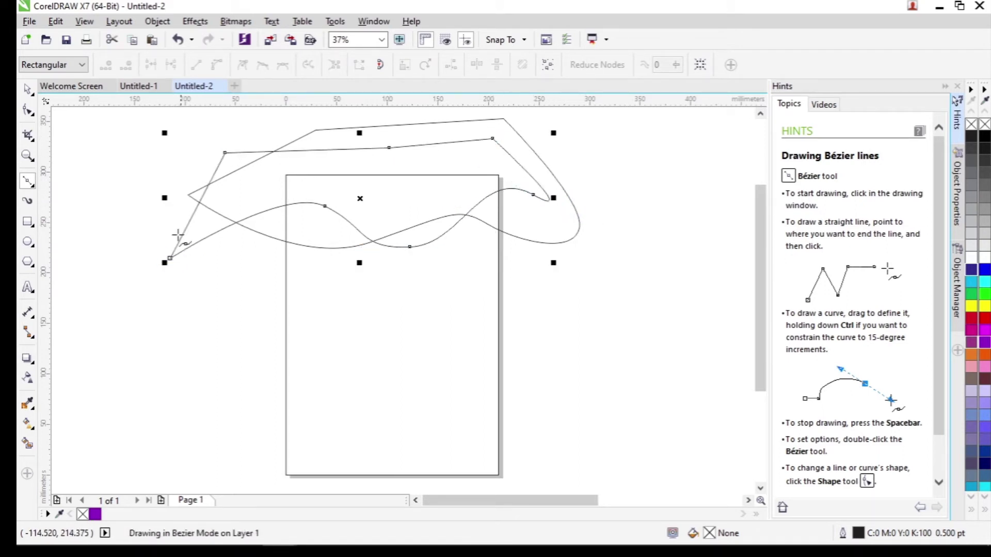
Draw a third closed Bézier shape with a wavy lower edge interweaving with the first two across the upper page.
left_click(138, 200)
left_click_drag(372, 203, 443, 171)
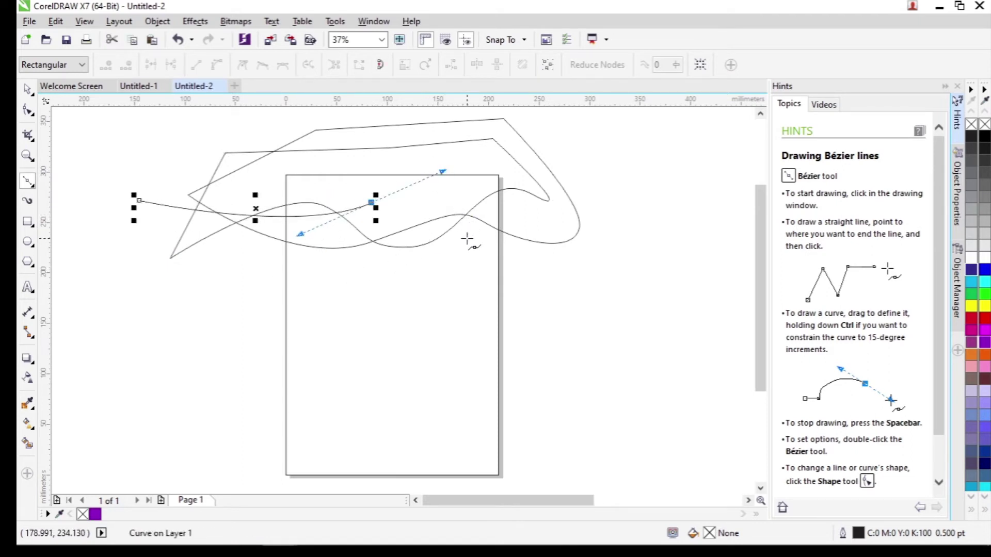
left_click_drag(467, 238, 543, 219)
key("ctrl+z")
left_click(579, 167)
left_click(402, 133)
left_click(221, 122)
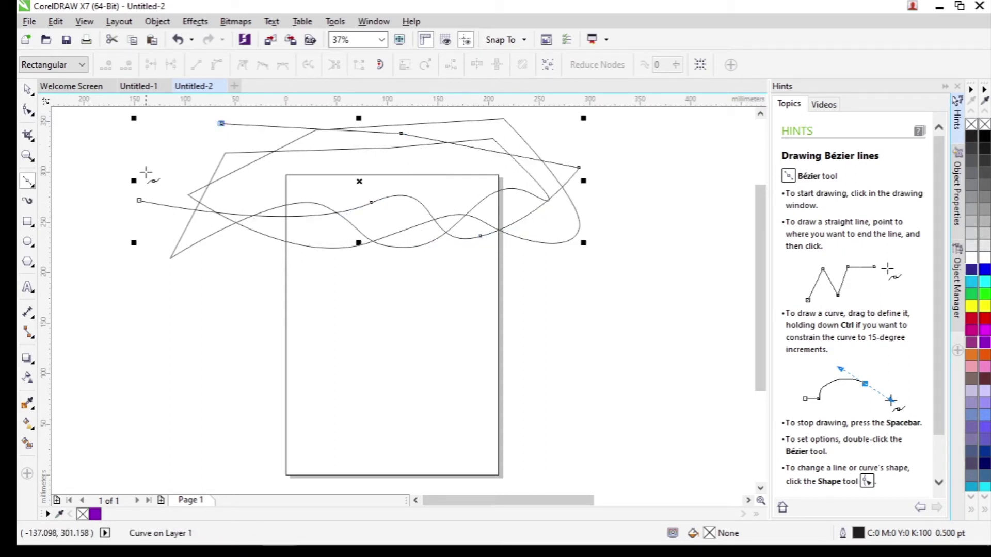
left_click(140, 200)
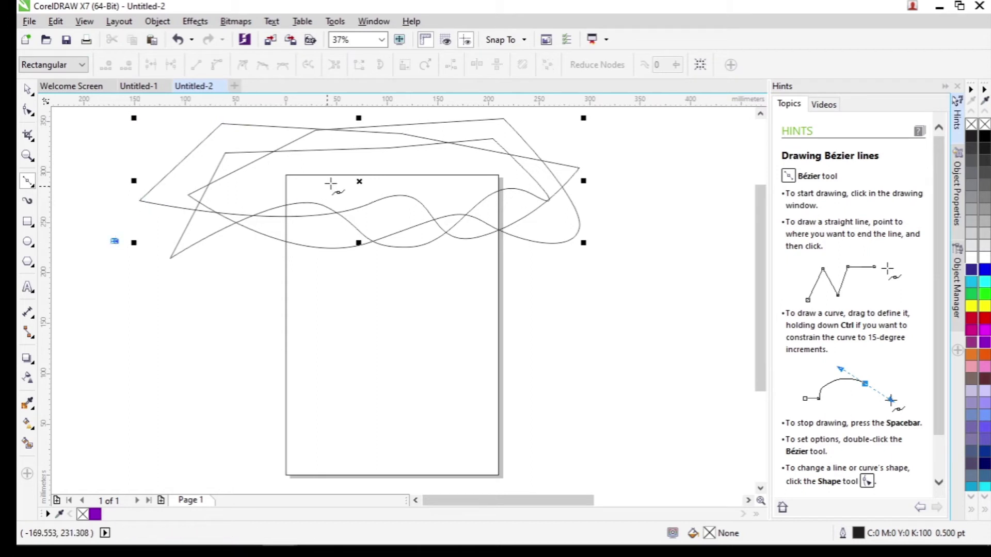
Draw a fourth closed Bézier wave shape about 432 mm wide and 123 mm tall, overlapping the other three.
key("Escape")
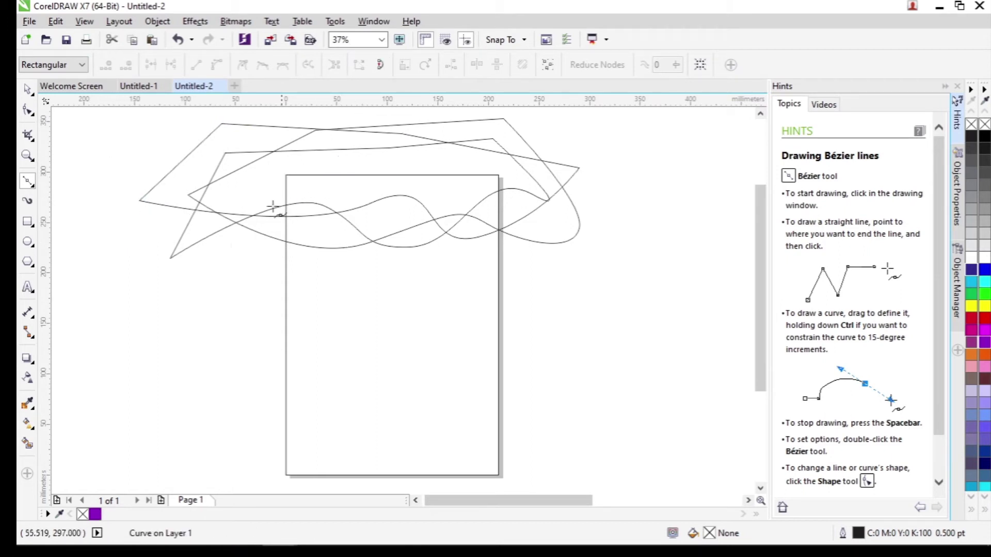
left_click_drag(393, 223, 485, 290)
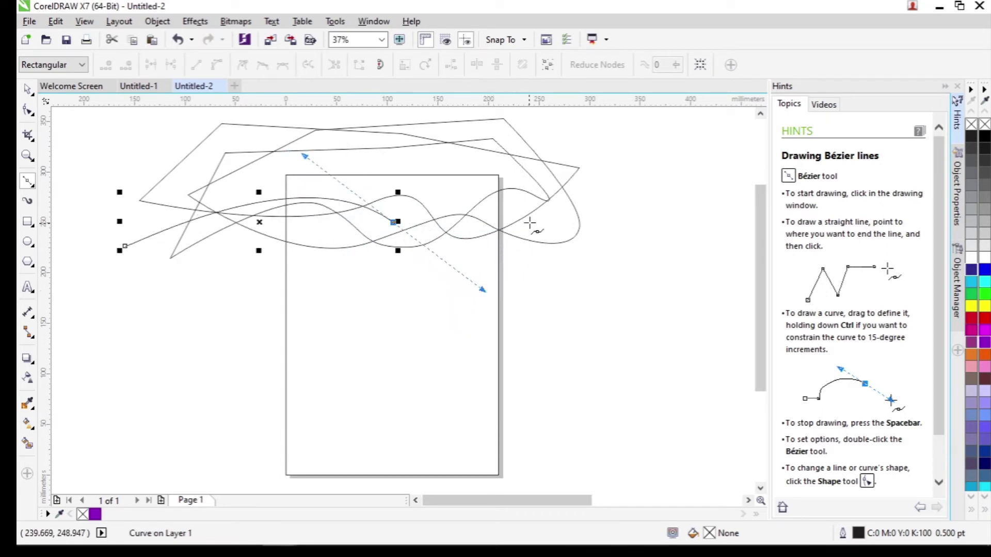
mouse_move(542, 220)
left_mouse_down()
mouse_move(580, 188)
mouse_move(568, 191)
left_mouse_up()
left_click(560, 138)
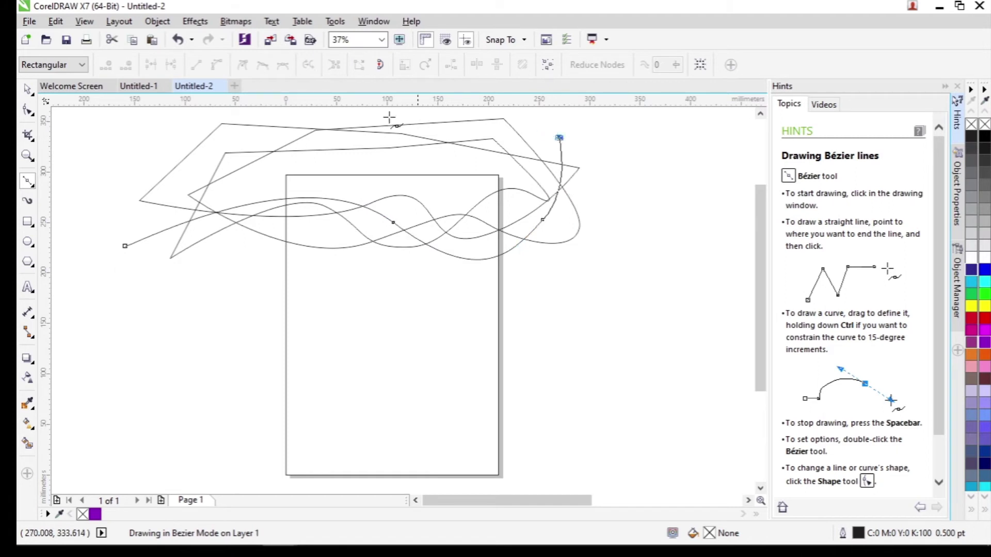
key("space")
left_click(125, 136)
left_click(125, 246)
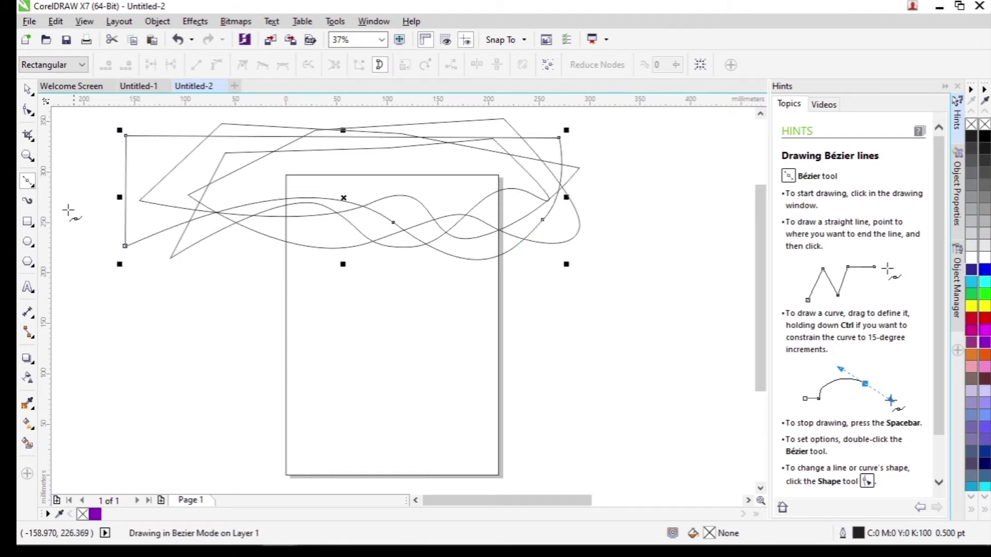
Group the four overlapping wave shapes, keeping them in place across the upper page.
left_click(27, 89)
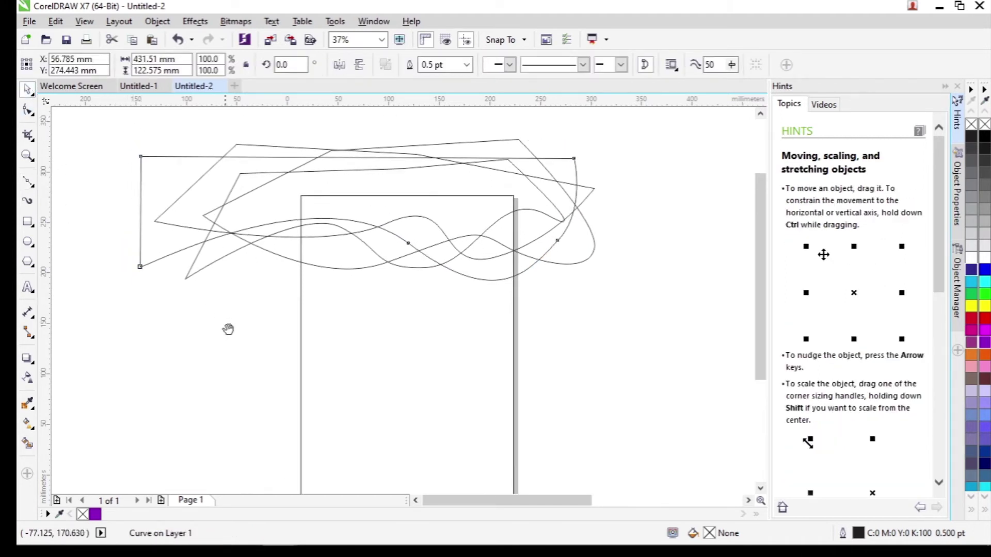
left_click_drag(131, 124, 666, 316)
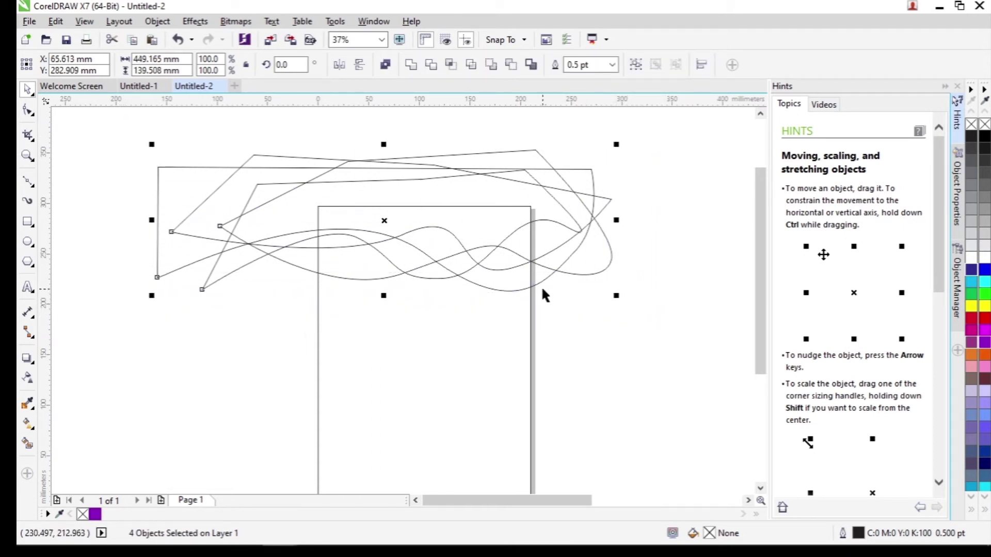
right_click(483, 236)
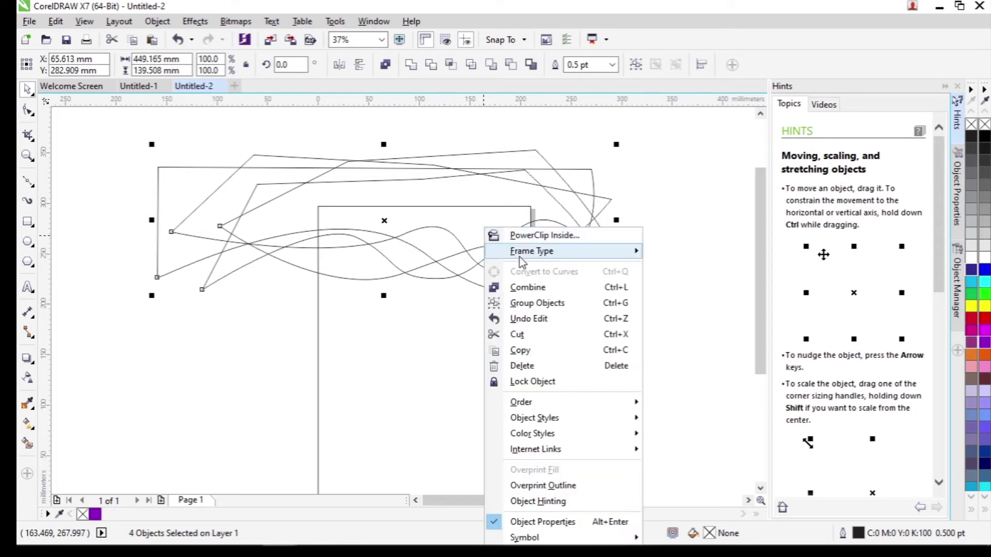
left_click(546, 303)
left_click_drag(408, 209, 303, 196)
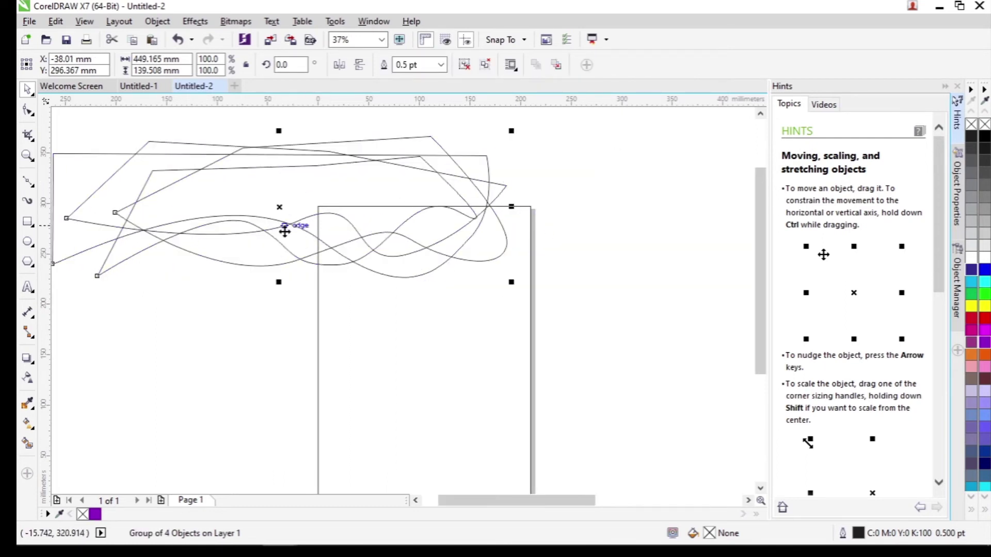
key("ctrl+z")
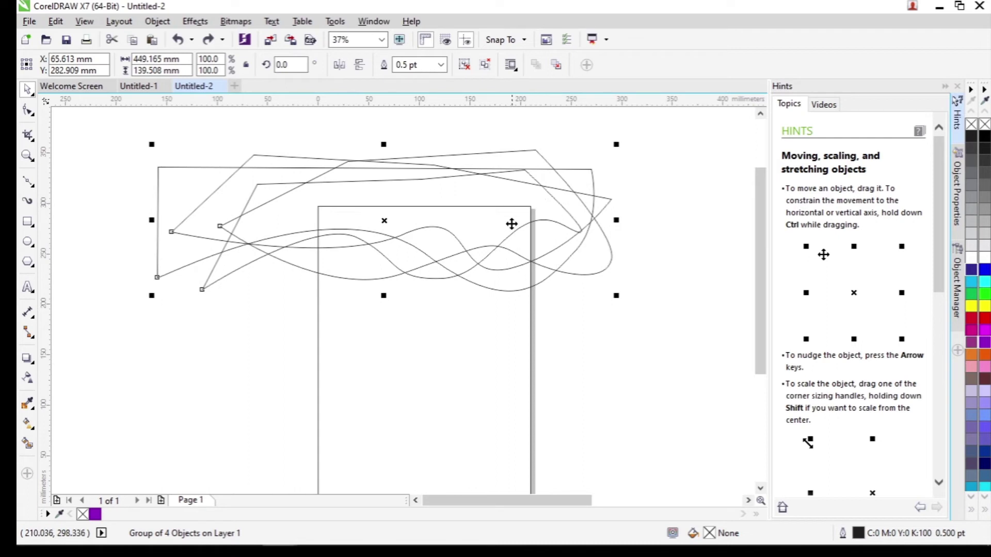
Intersect the wave group with the page rectangle and delete the original overhanging group.
scroll(438, 281, "down", 2)
left_click_drag(223, 187, 576, 413)
left_click(452, 66)
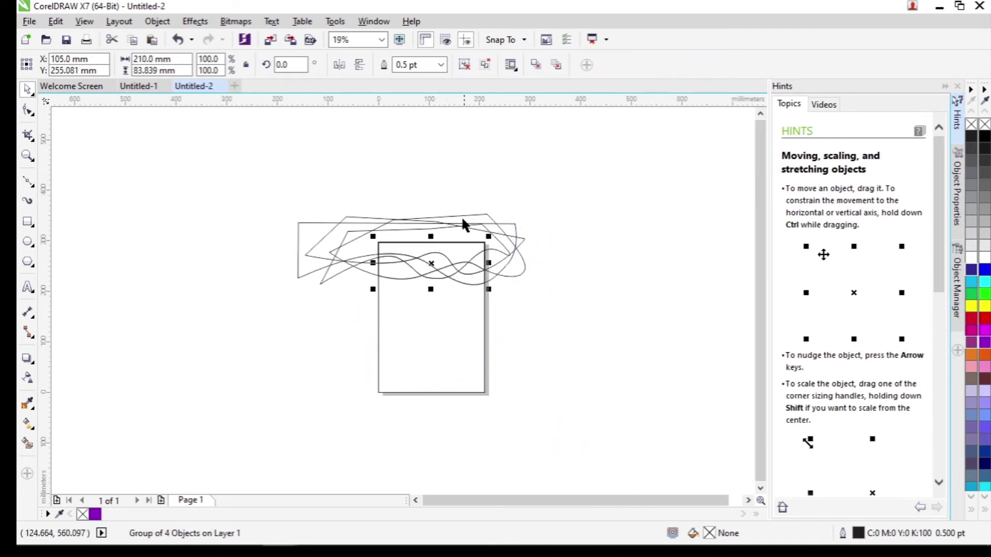
left_click_drag(465, 224, 292, 227)
key("Delete")
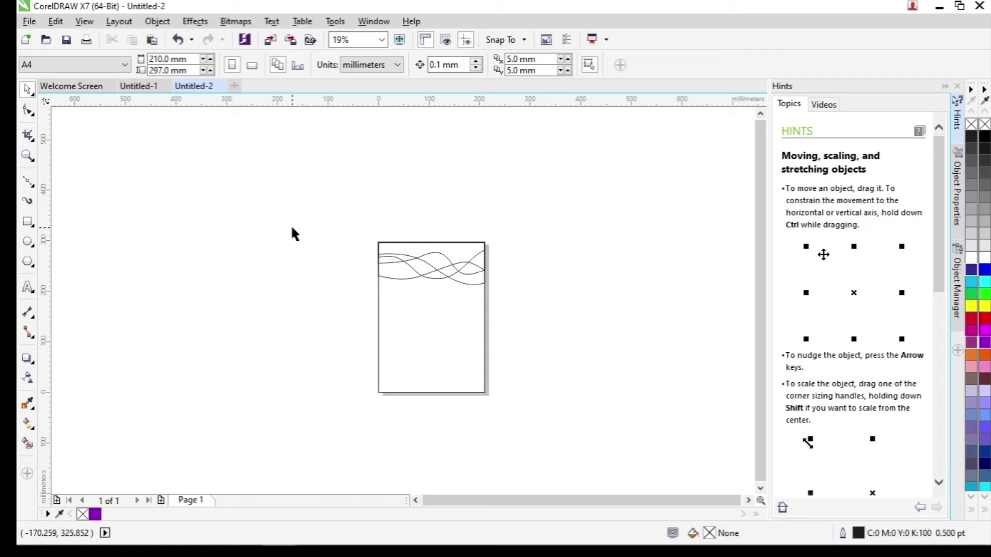
Fill the trimmed wave group with green #00FF00 and set its outline to None.
left_click(429, 258)
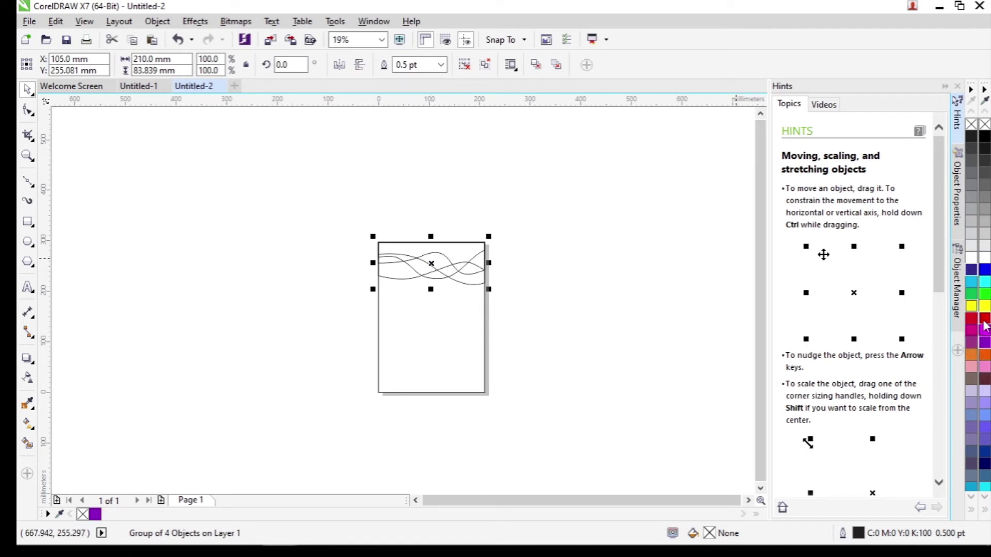
left_click(986, 295)
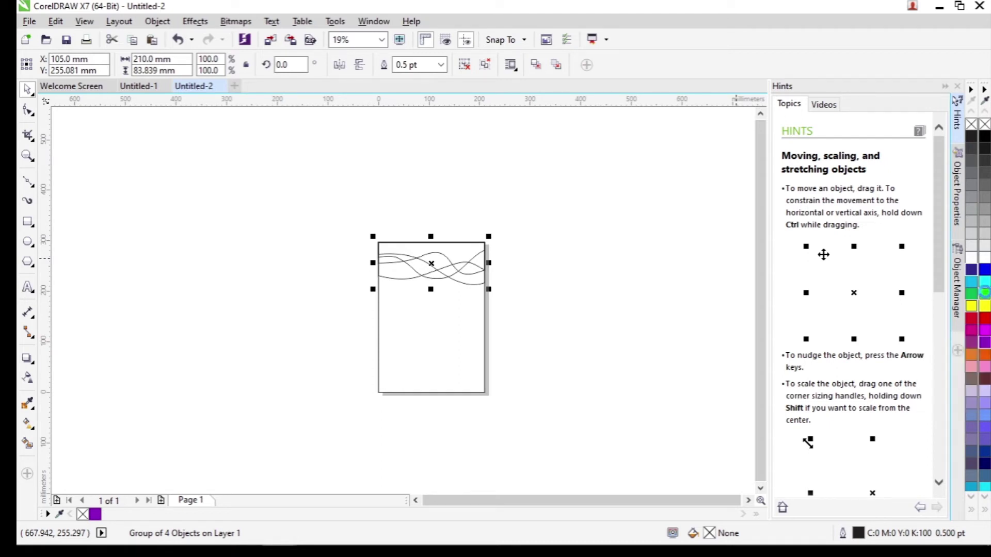
left_click(442, 61)
left_click(441, 64)
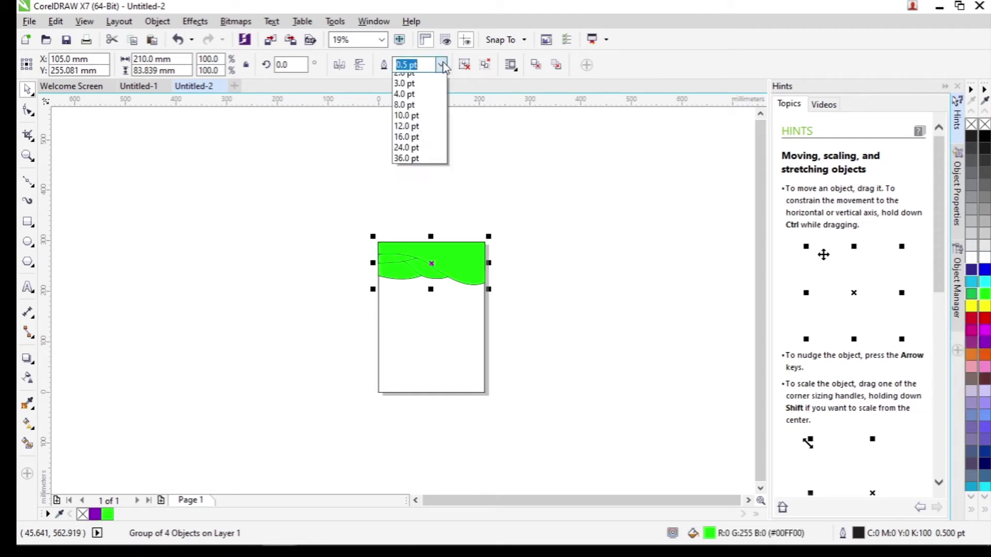
left_click(439, 79)
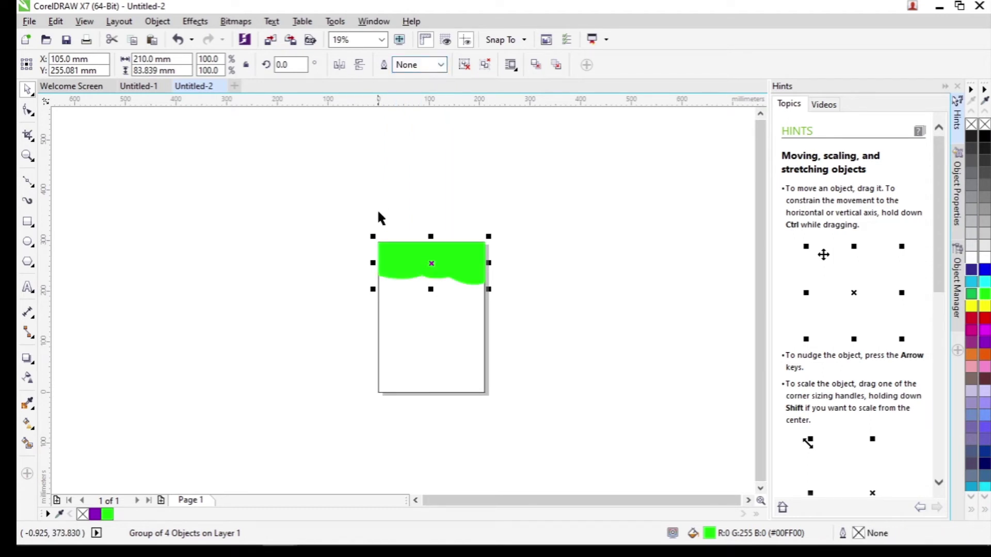
Apply uniform transparency to the green wave group with the Multiply merge mode and a transparency of 81.
left_click(27, 380)
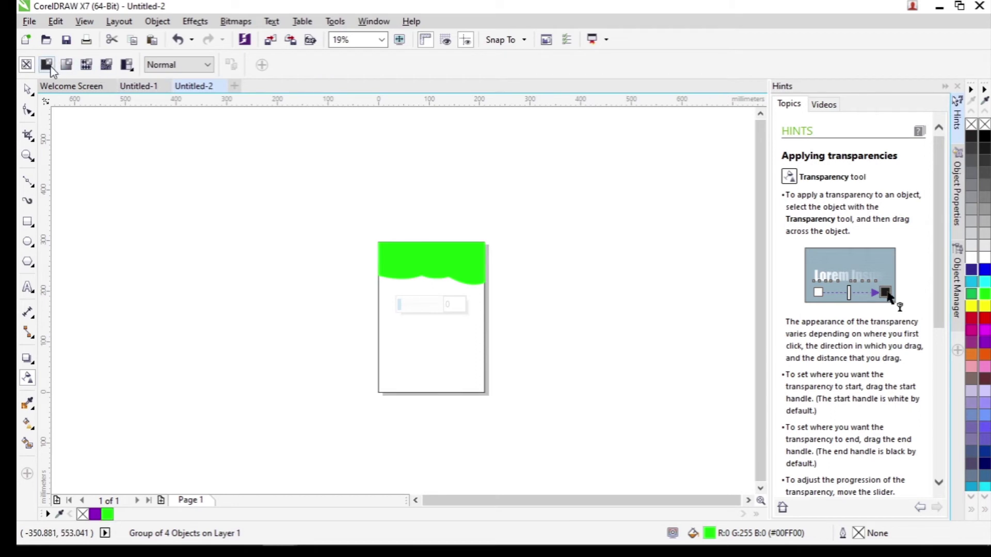
left_click(45, 67)
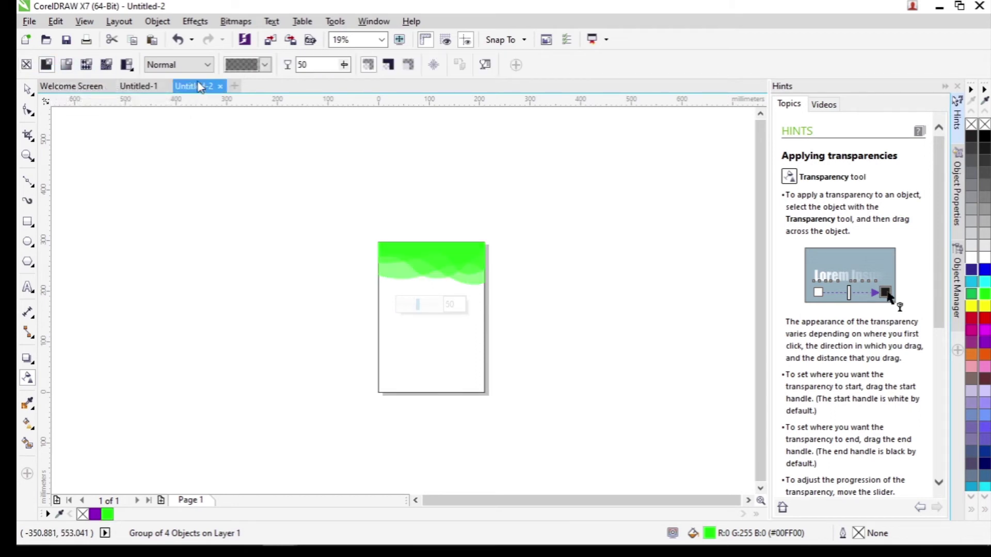
left_click(205, 64)
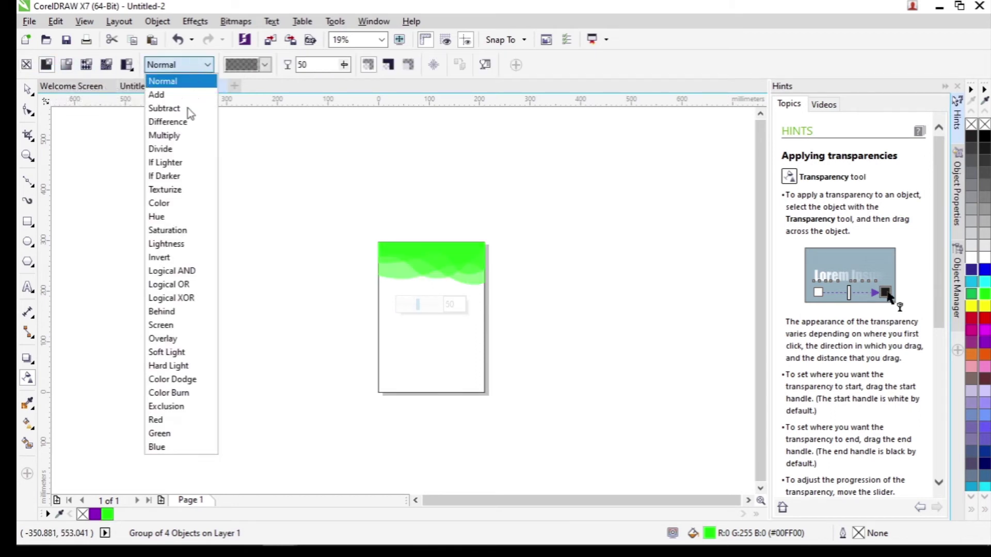
left_click(163, 136)
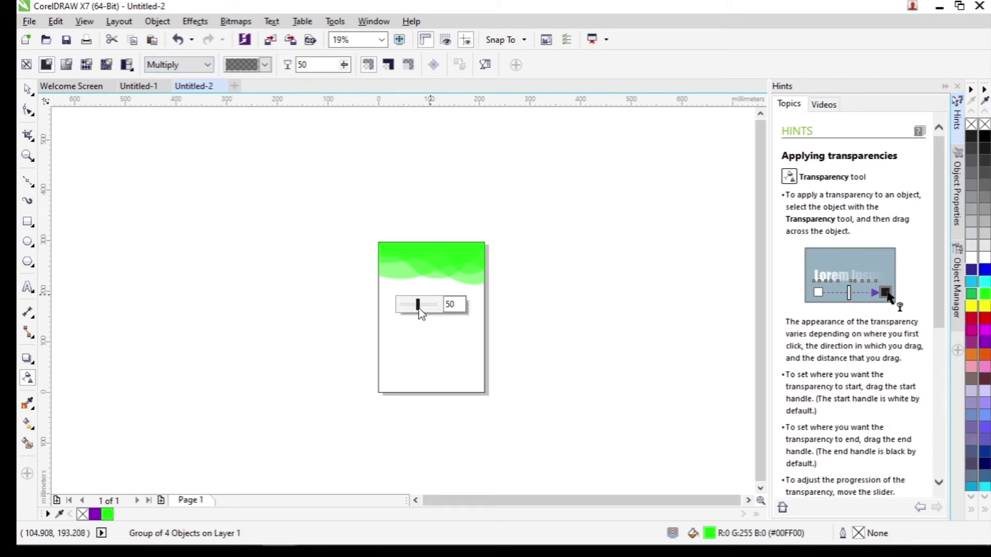
mouse_move(418, 307)
left_mouse_down()
mouse_move(427, 311)
mouse_move(419, 310)
left_mouse_up()
scroll(463, 232, "up", 1)
left_click_drag(389, 356, 399, 358)
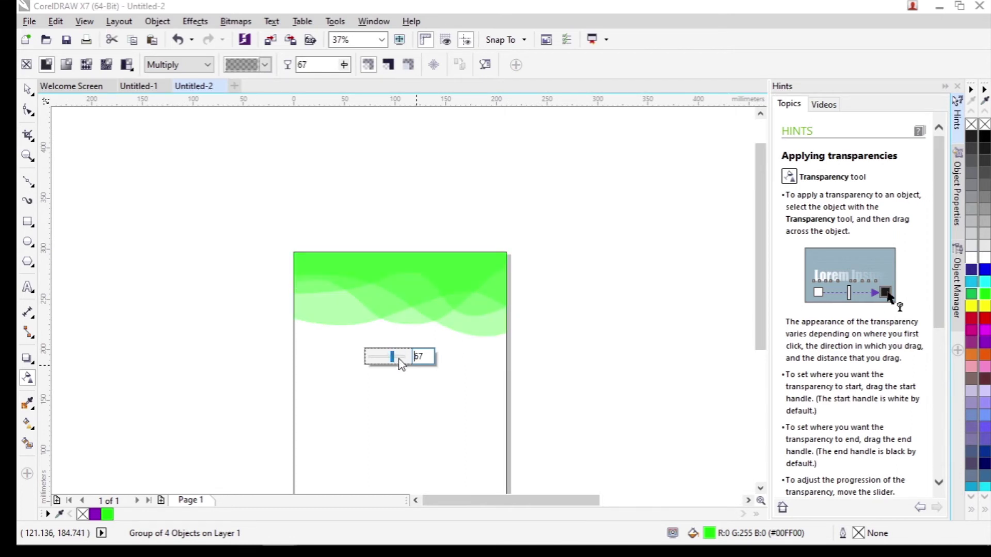
scroll(535, 400, "down", 2)
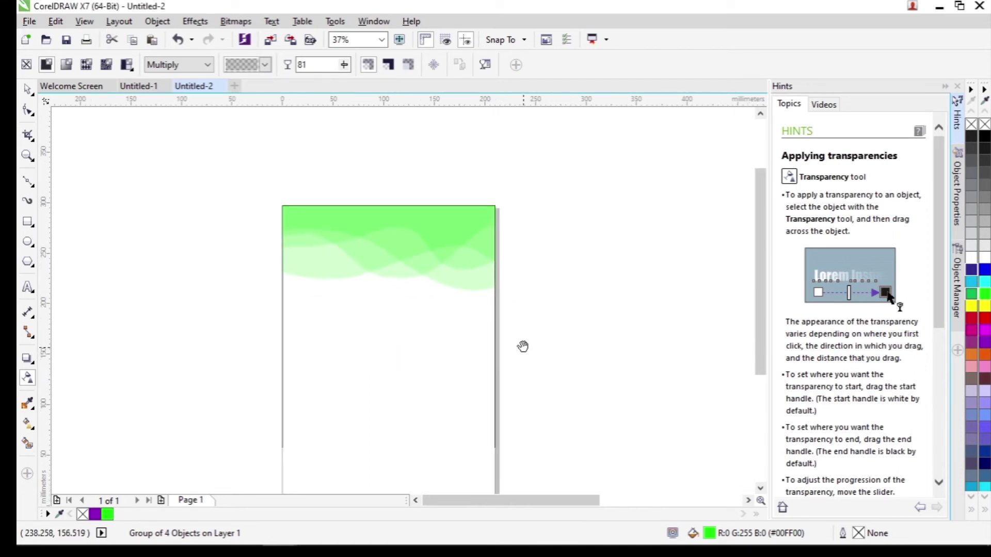
left_click_drag(375, 387, 413, 322)
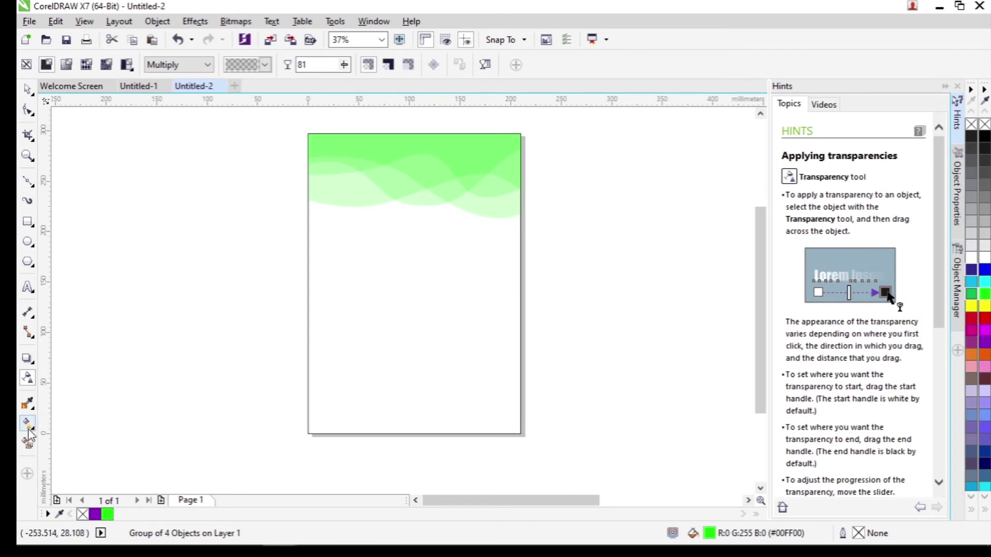
Give the page rectangle a linear fountain fill running diagonally from its lower-left corner to near its upper-right corner.
left_click(27, 89)
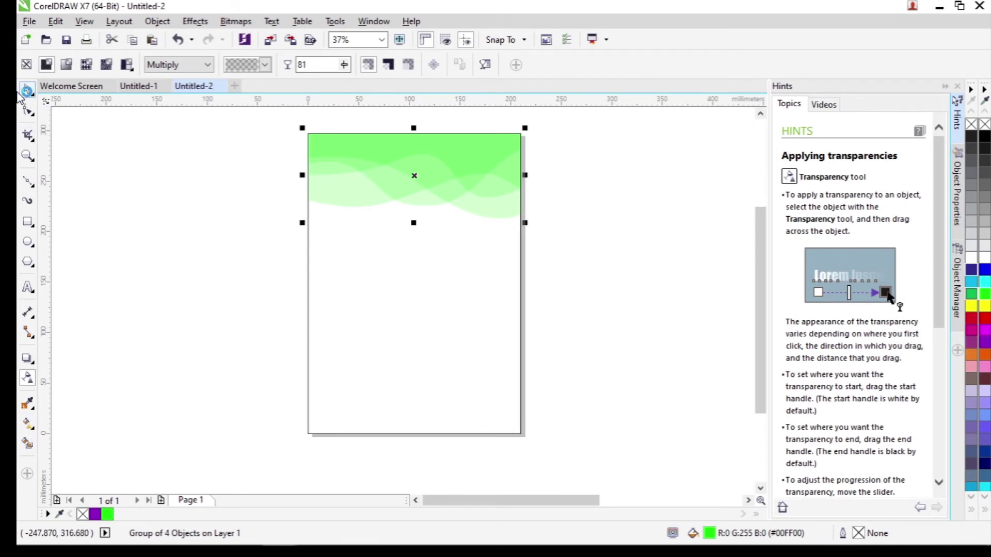
left_click(367, 301)
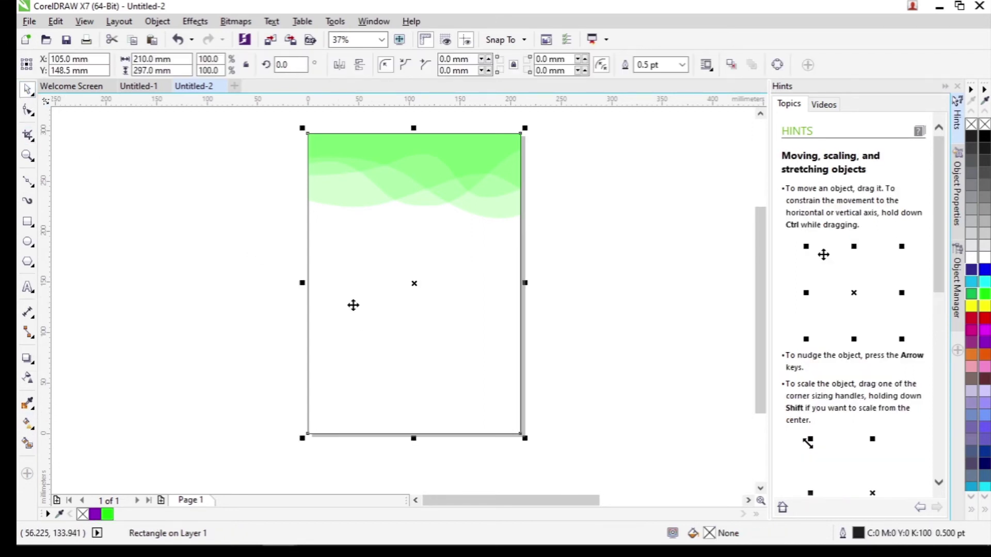
left_click(26, 425)
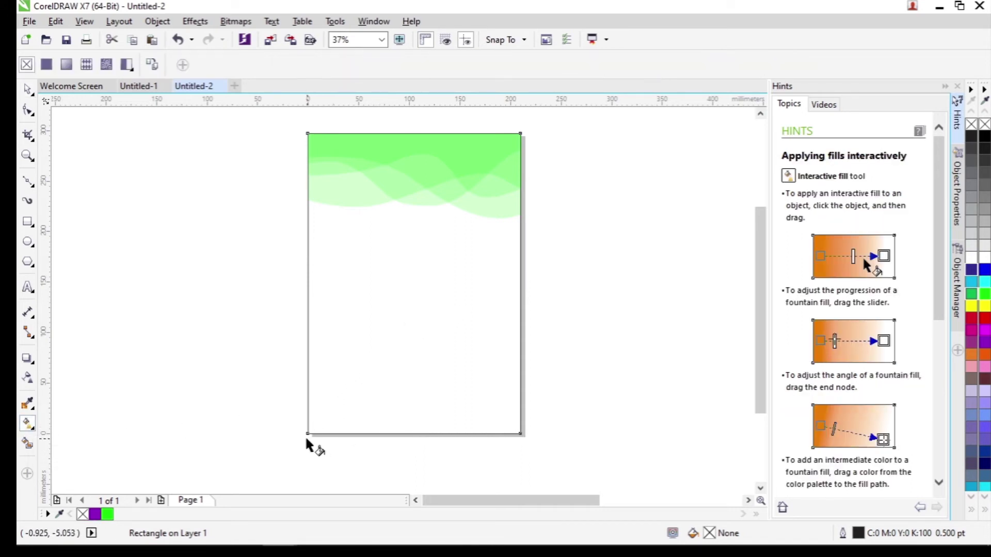
left_click_drag(305, 431, 503, 159)
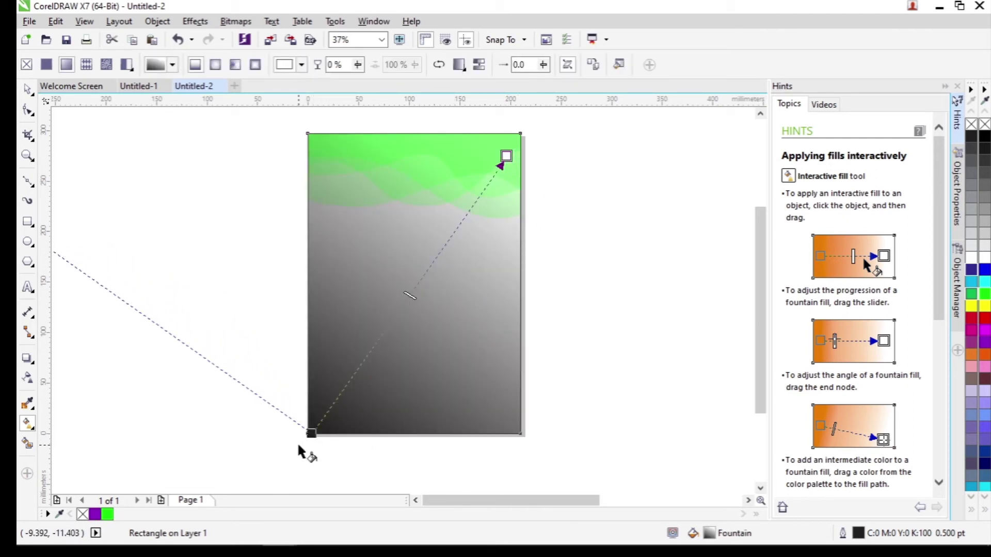
Set the fountain fill's starting colour to #91B391 by sampling the green waves.
left_click(311, 433)
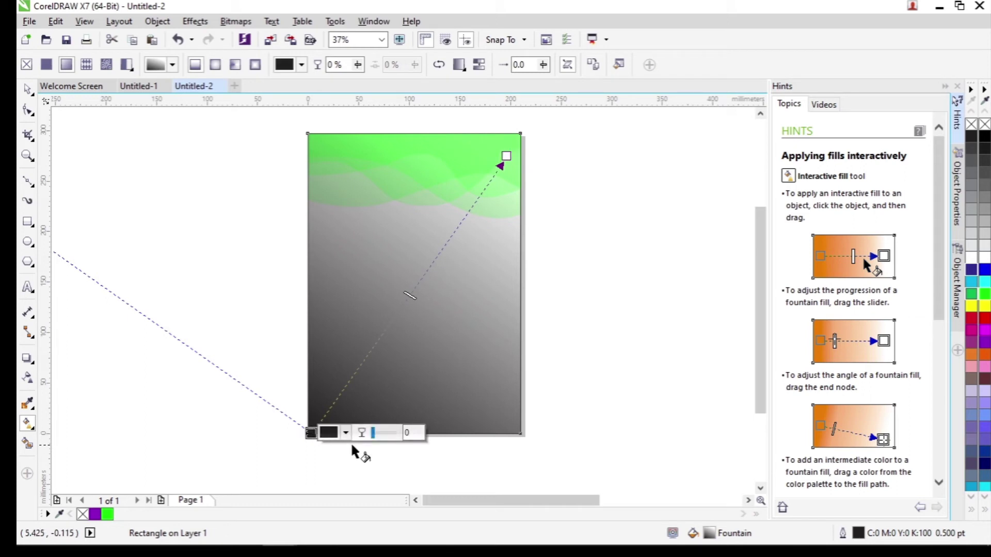
left_click(345, 433)
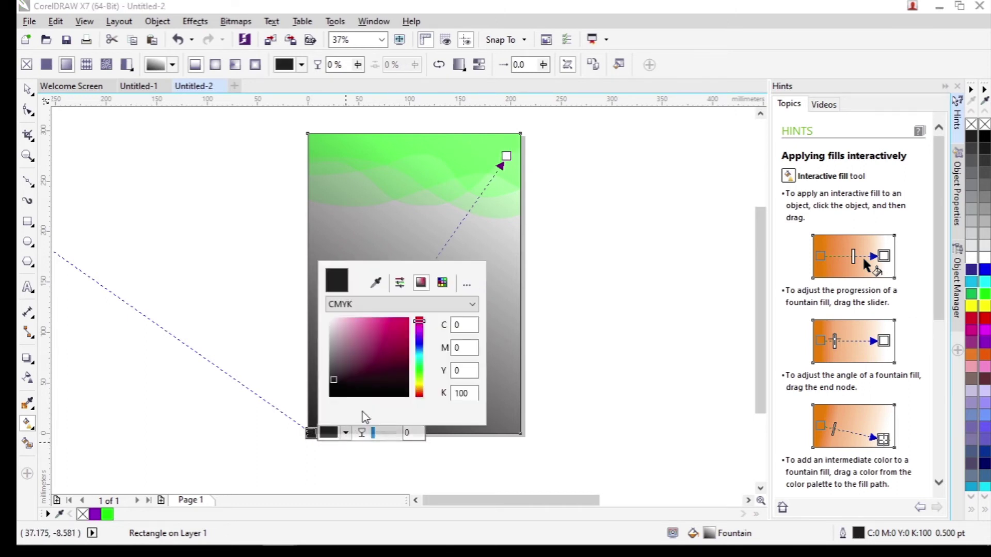
left_click(376, 282)
left_click(342, 187)
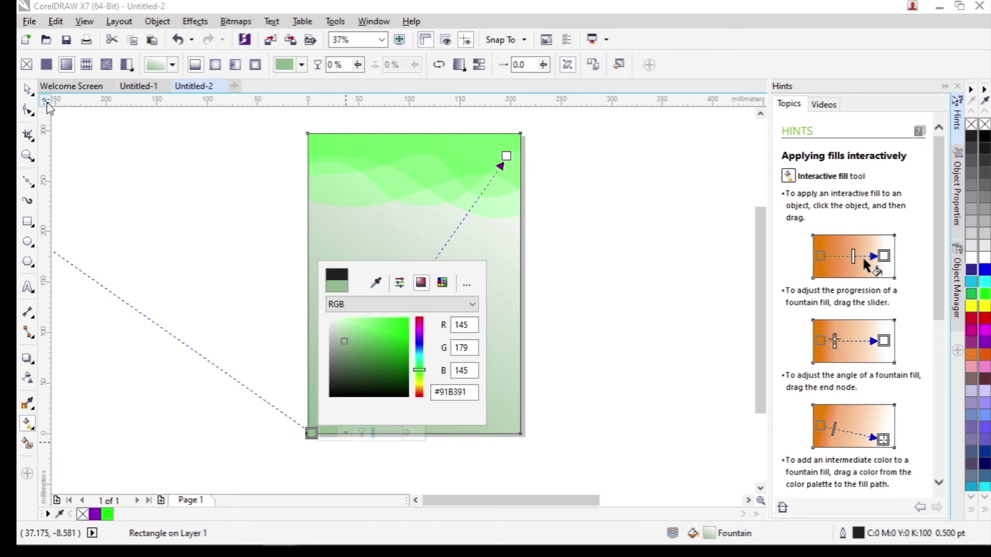
key("Escape")
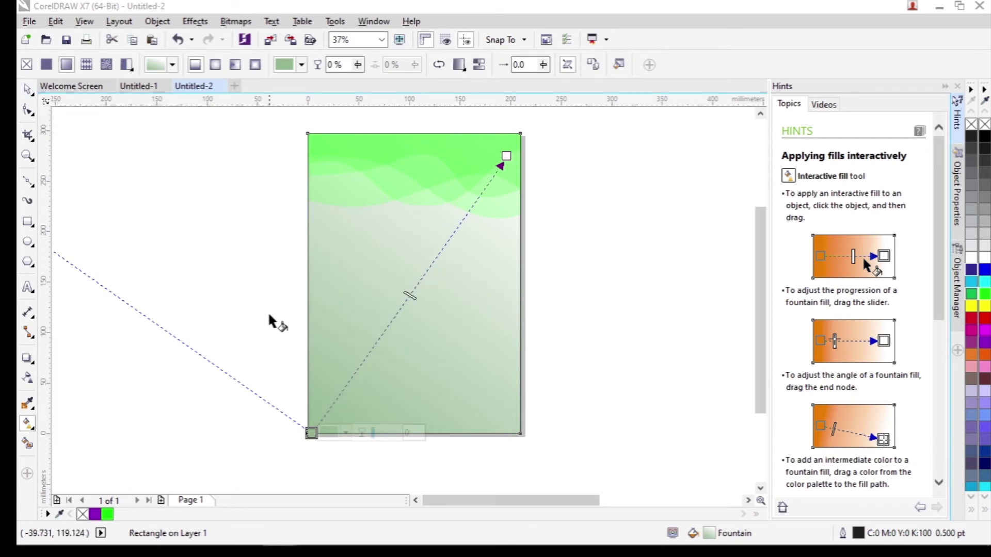
Set the fountain fill's end colour to #C3F5C3 by sampling the pale green wave near the page edge.
left_click(506, 156)
left_click(540, 155)
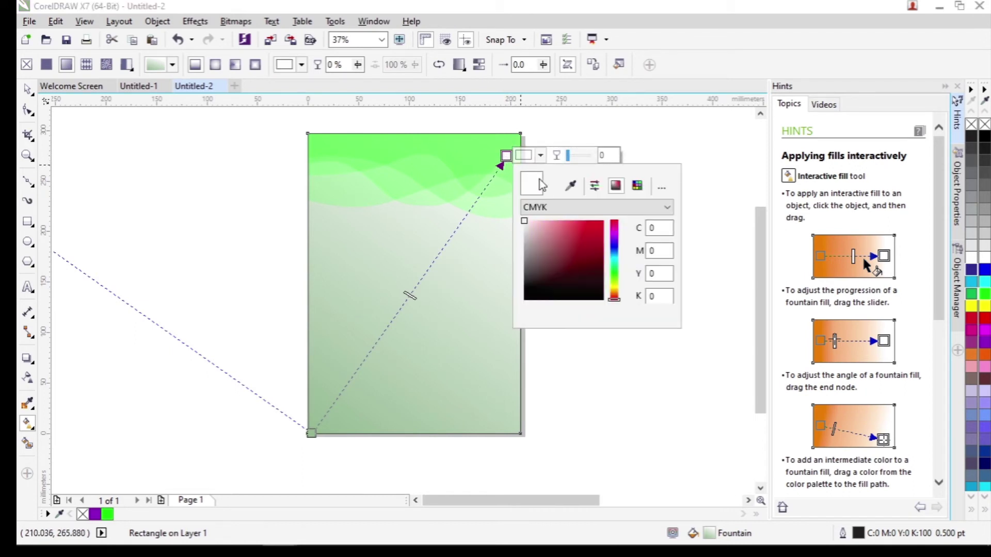
left_click(570, 185)
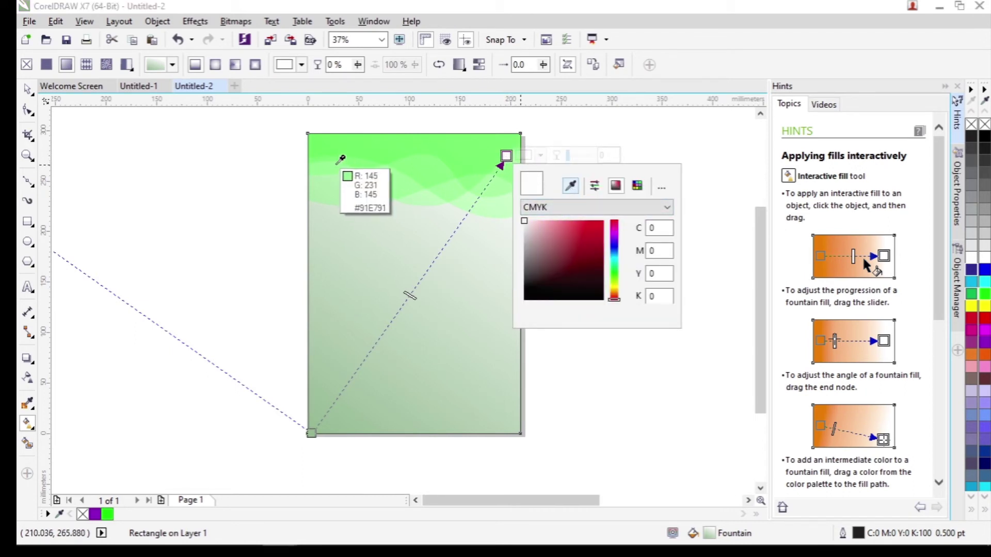
left_click(502, 198)
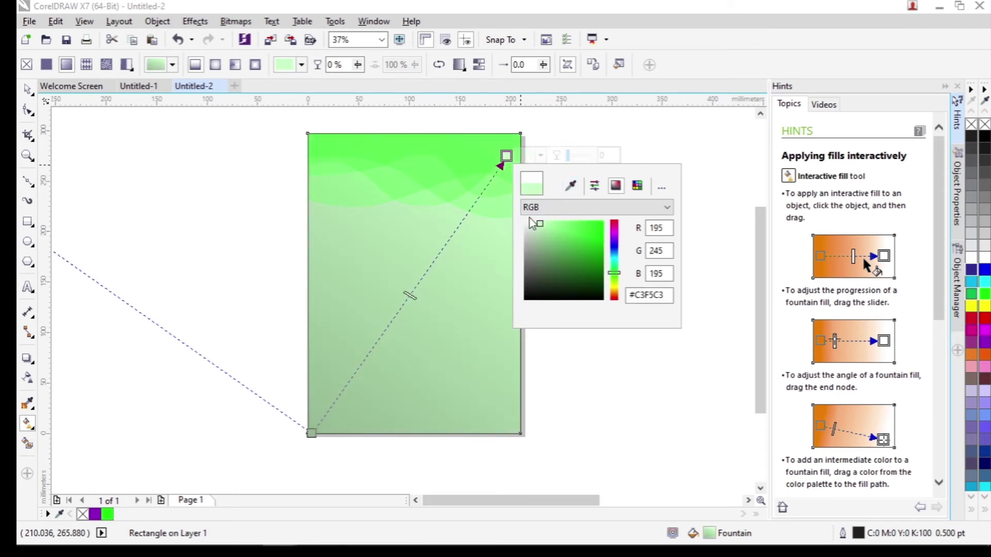
Set the transparency of both the end and start nodes of the fountain fill to 38.
left_click(578, 154)
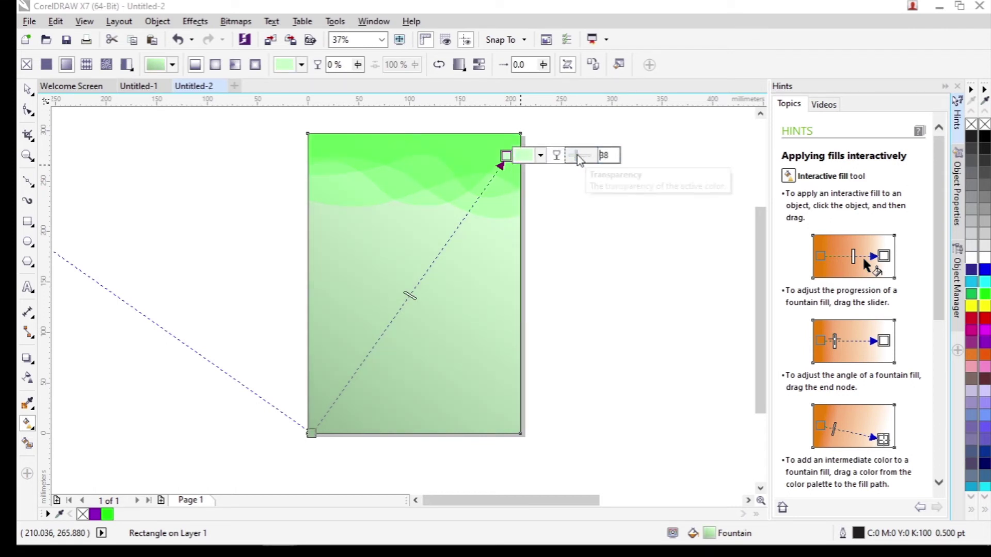
left_click(311, 434)
left_click_drag(379, 432, 383, 431)
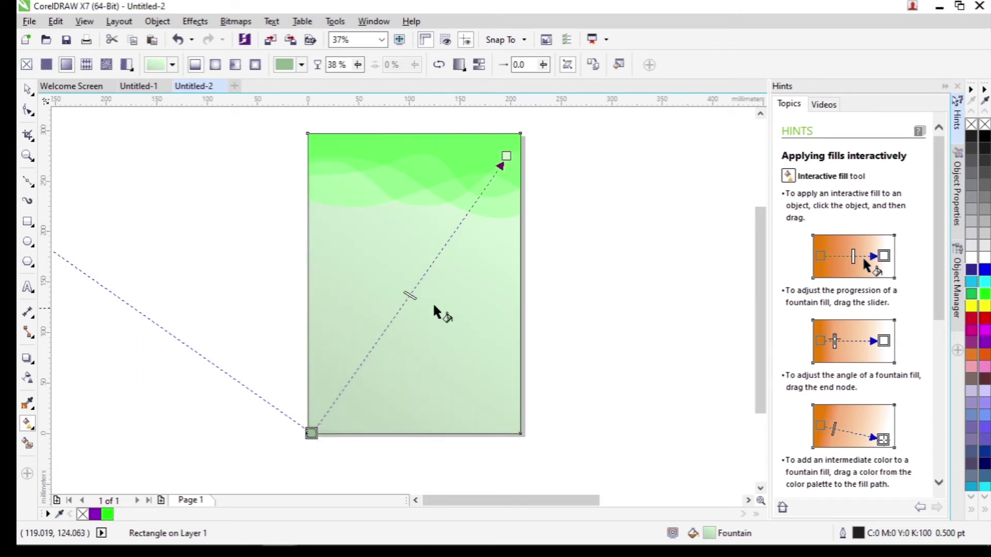
Add an intermediate colour node at about 57% along the fountain fill and set it to #8BED8B.
double_click(423, 277)
left_click(457, 275)
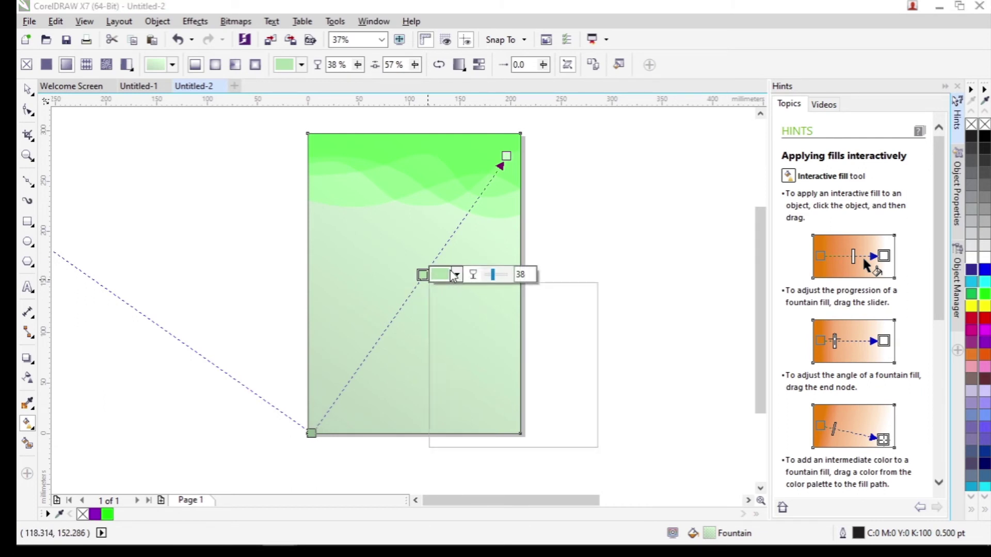
mouse_move(465, 345)
left_mouse_down()
mouse_move(463, 355)
mouse_move(473, 346)
left_mouse_up()
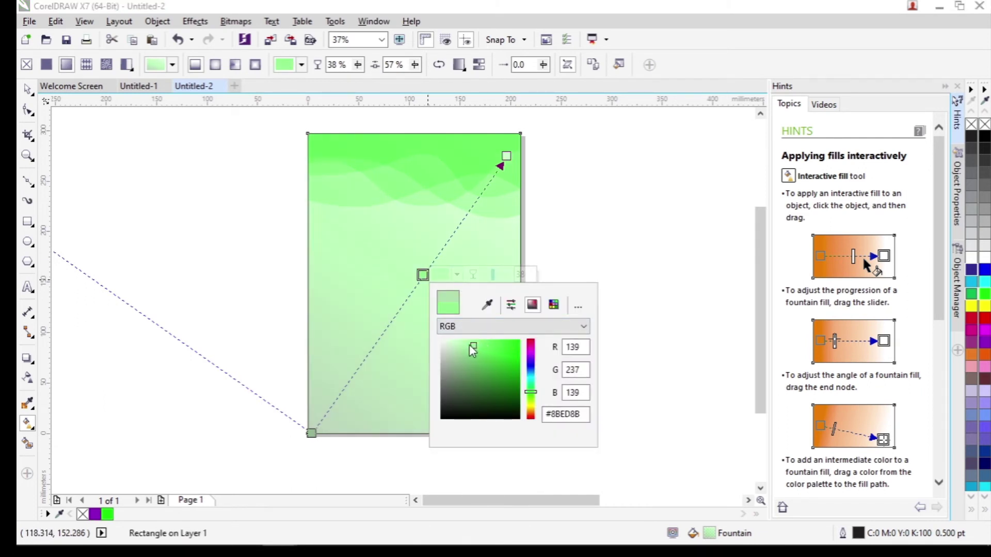
left_click(27, 92)
left_click_drag(213, 120, 622, 459)
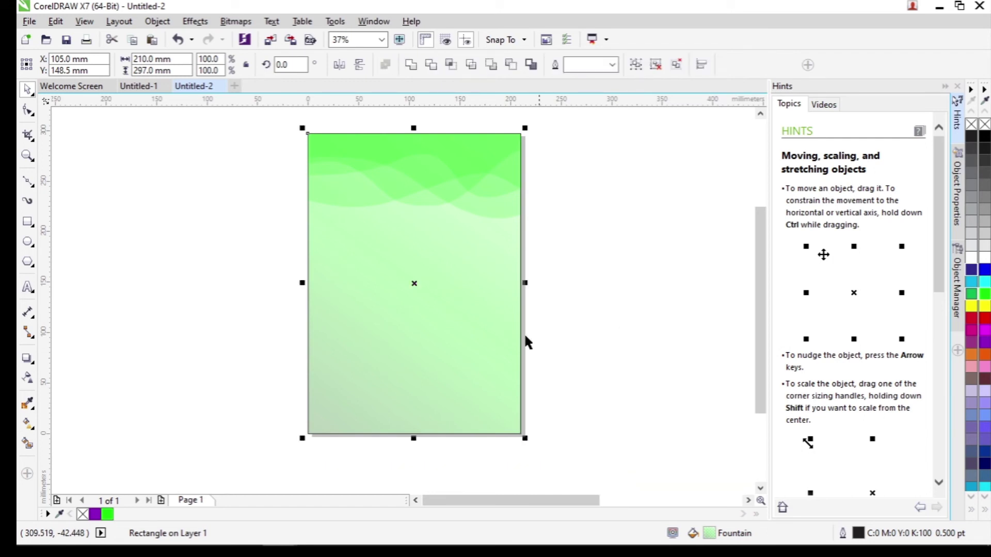
left_click_drag(428, 110, 537, 228)
key("ctrl+g")
scroll(577, 204, "down", 2)
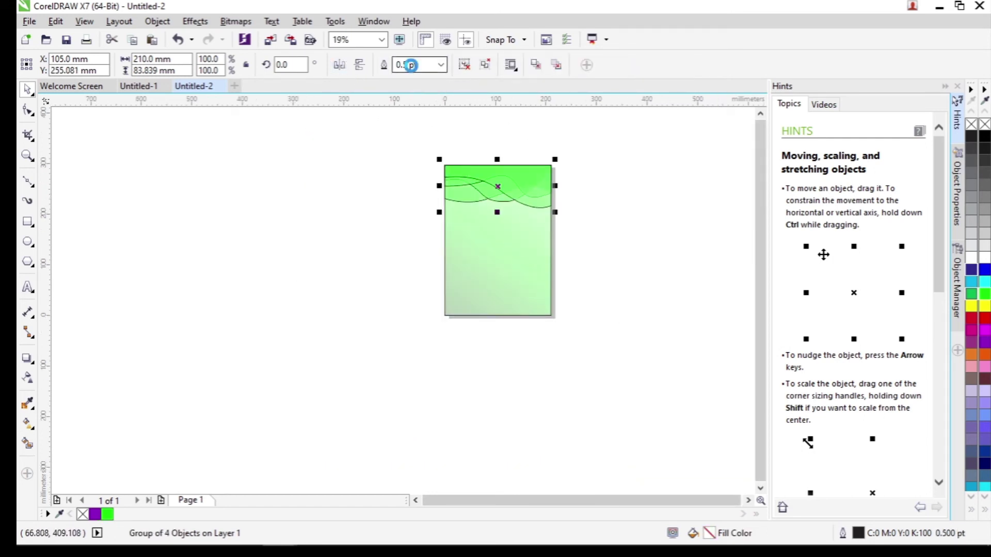
left_click(412, 65)
left_click(413, 75)
Select the wave group together with the graded rectangle and set their outline to None.
key("ctrl+a")
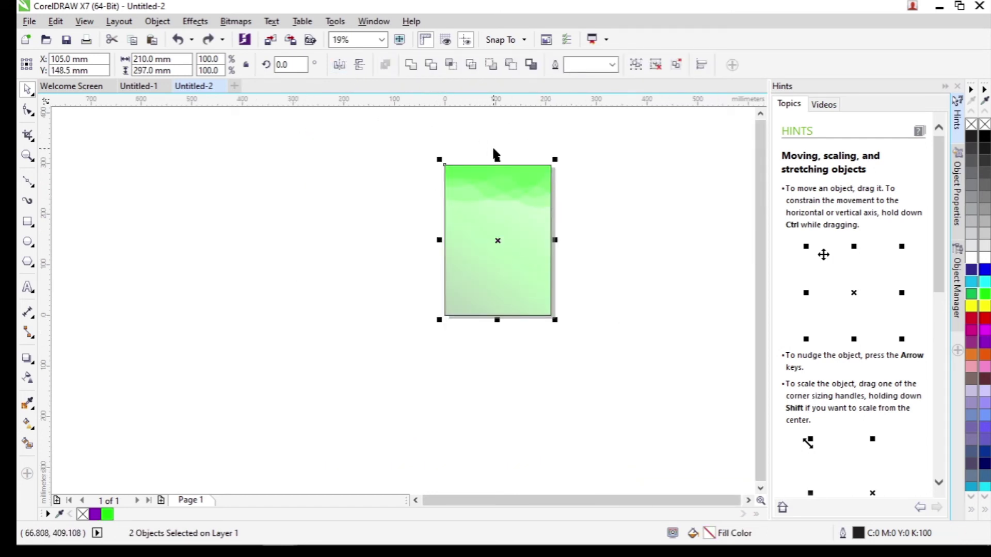
left_click(612, 65)
left_click(593, 78)
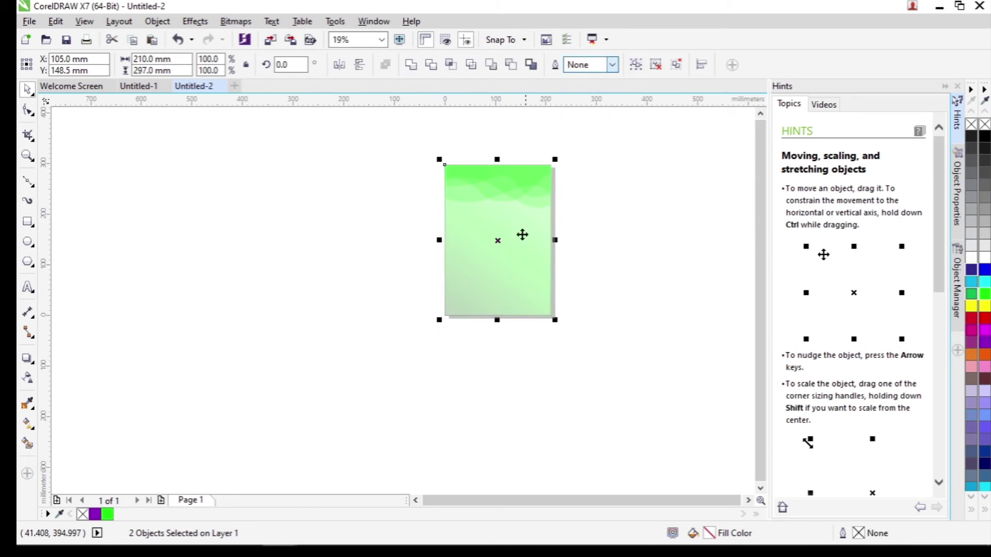
Move the finished green wave design off the page and place it beside the purple triangle design.
left_click_drag(522, 235, 367, 320)
key("ctrl+z")
scroll(647, 302, "down", 2)
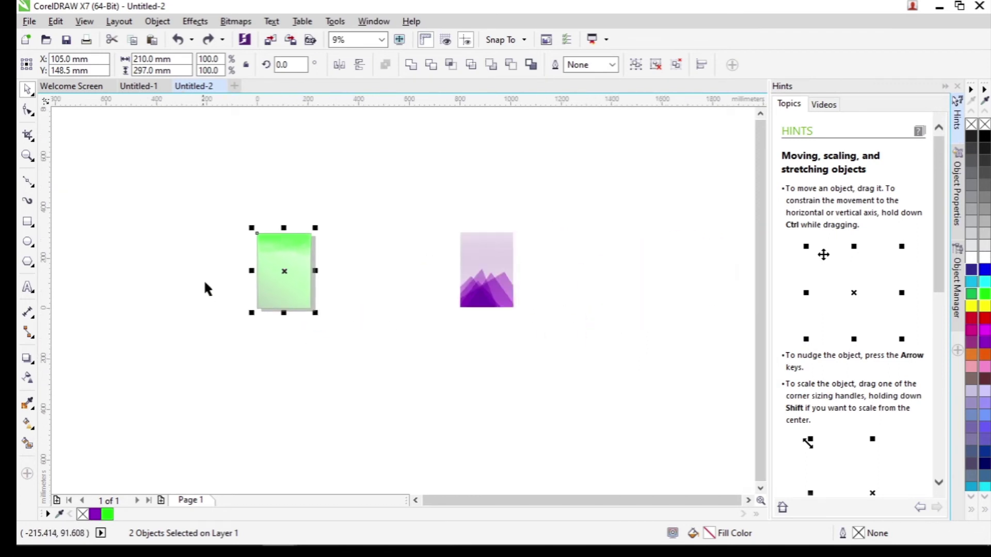
left_click_drag(302, 266, 574, 266)
left_click_drag(311, 294, 387, 288)
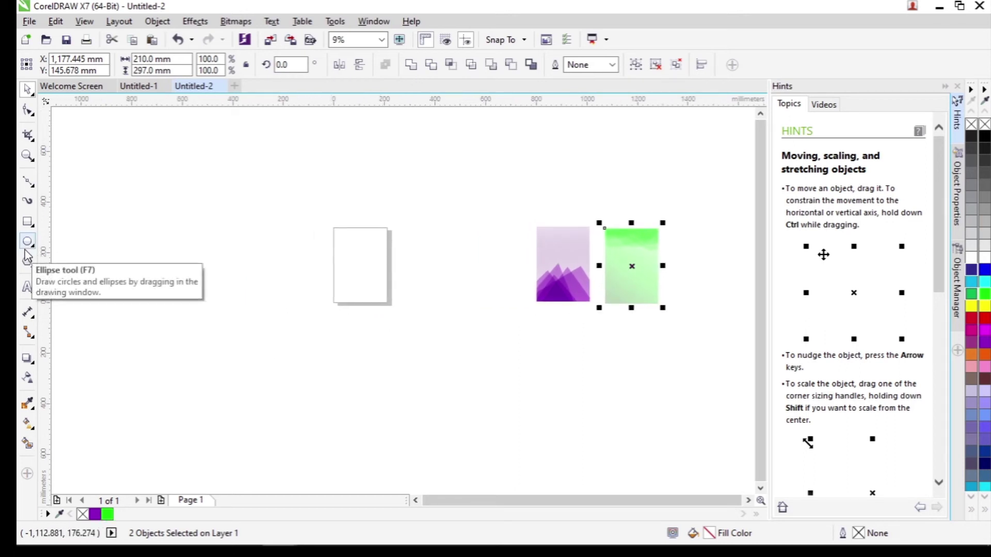
Create a new 210 × 297 mm rectangle that covers the empty page.
double_click(30, 223)
key("F4")
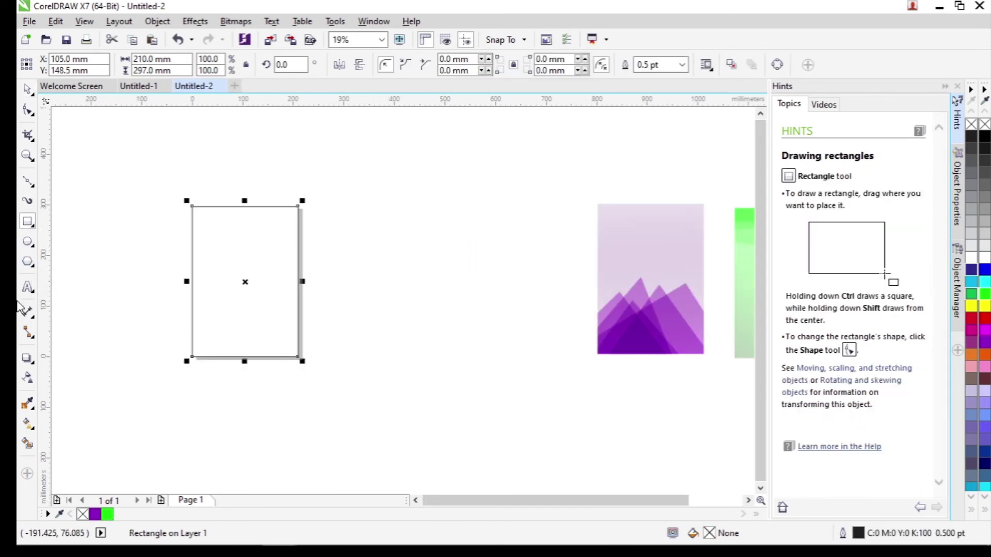
Draw a circle about 222 mm in diameter and move it over the page's lower-left corner.
left_click(30, 243)
left_click_drag(259, 346, 328, 295)
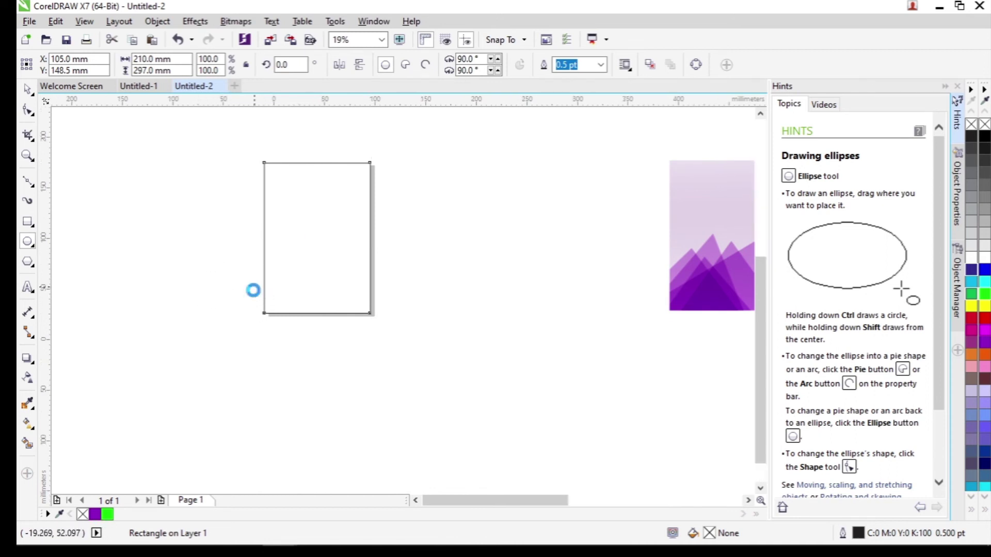
scroll(254, 288, "up", 2)
left_click_drag(232, 266, 460, 406)
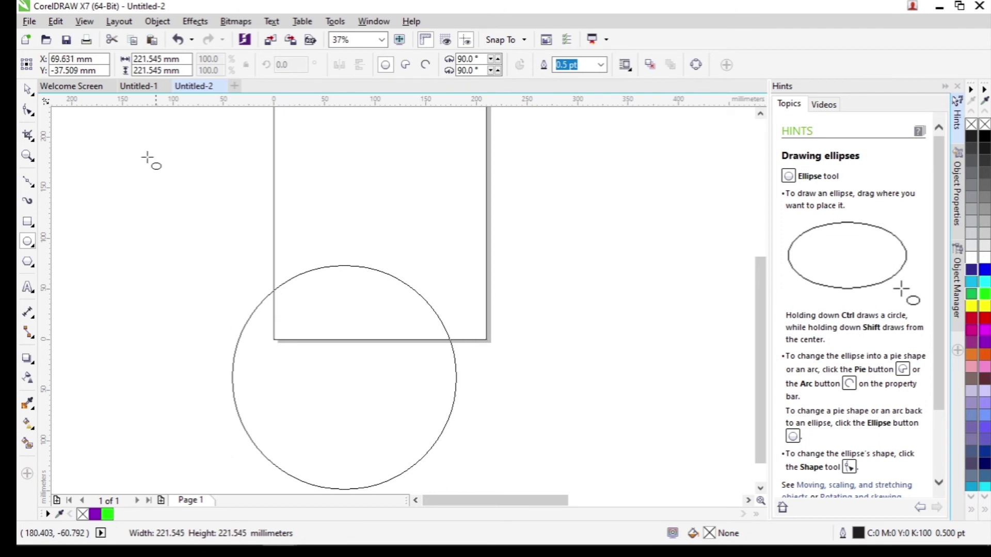
left_click(26, 93)
left_click_drag(351, 322, 321, 257)
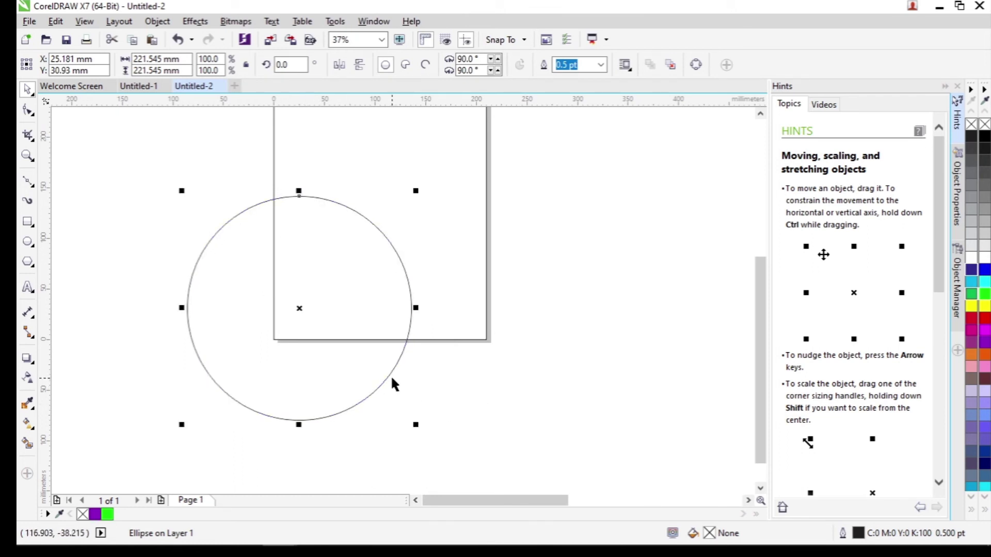
Duplicate the circle eight times, scattering the overlapping copies around and beyond the page's lower-left corner.
left_click_drag(397, 370, 350, 351)
left_click(395, 361)
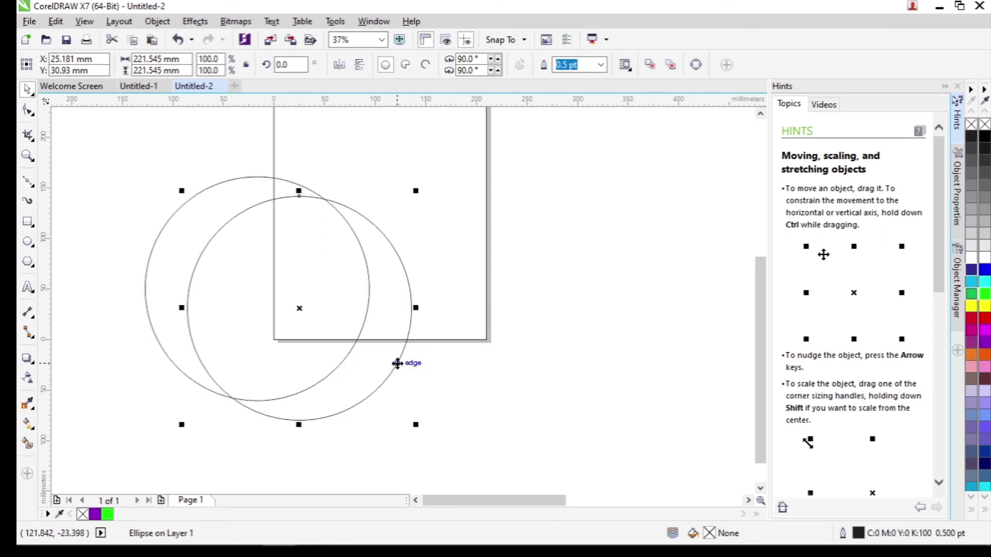
left_click_drag(392, 374, 338, 365)
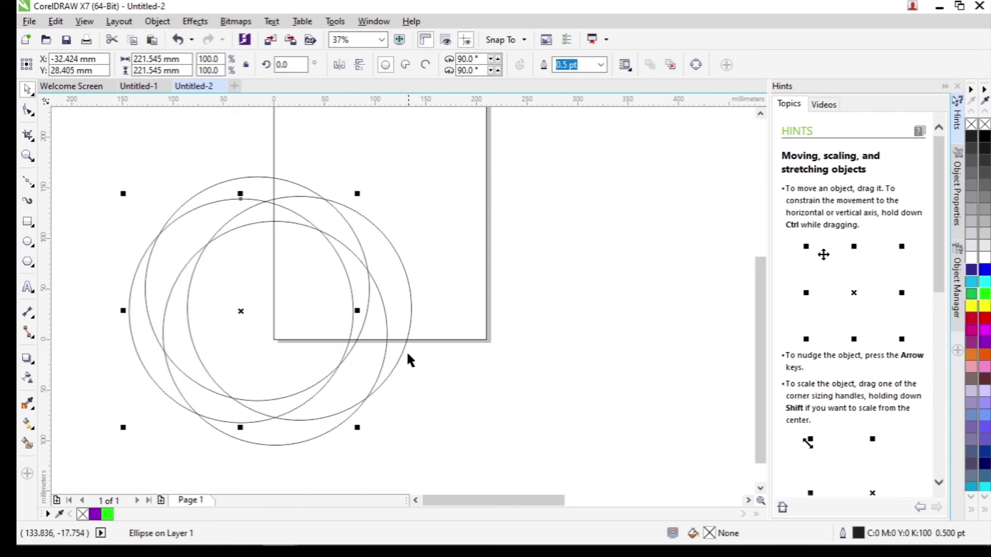
left_click_drag(404, 356, 301, 335)
left_click(397, 367)
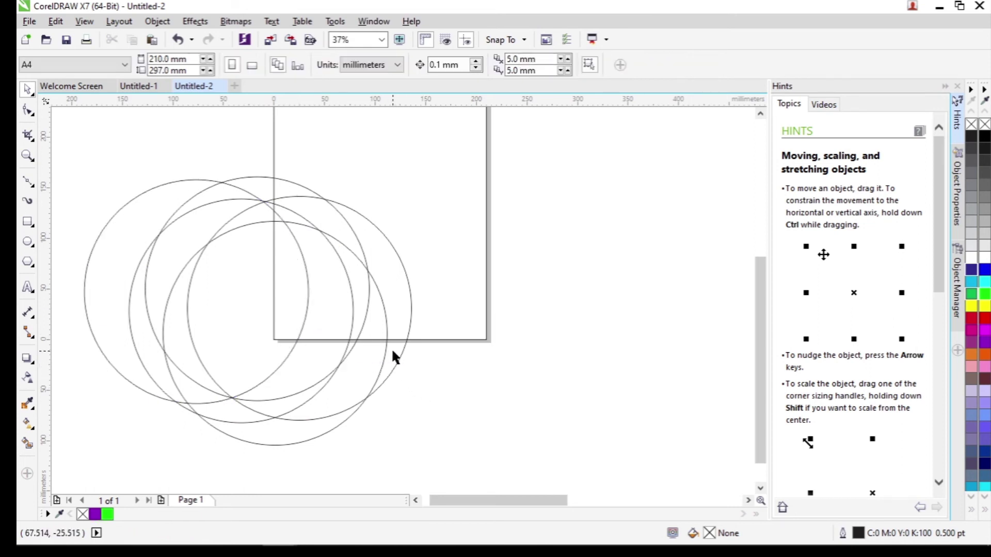
left_click_drag(402, 358, 324, 388)
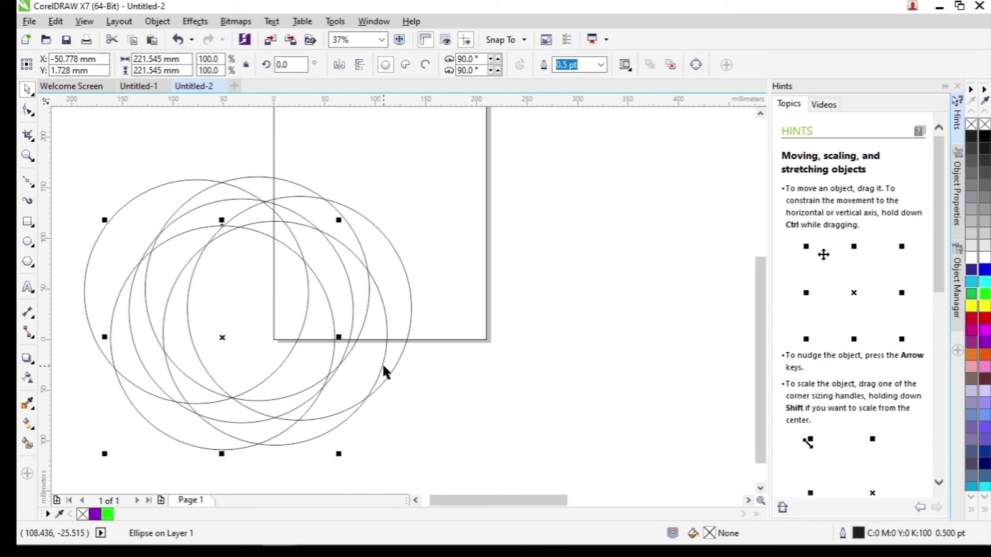
left_click(391, 368)
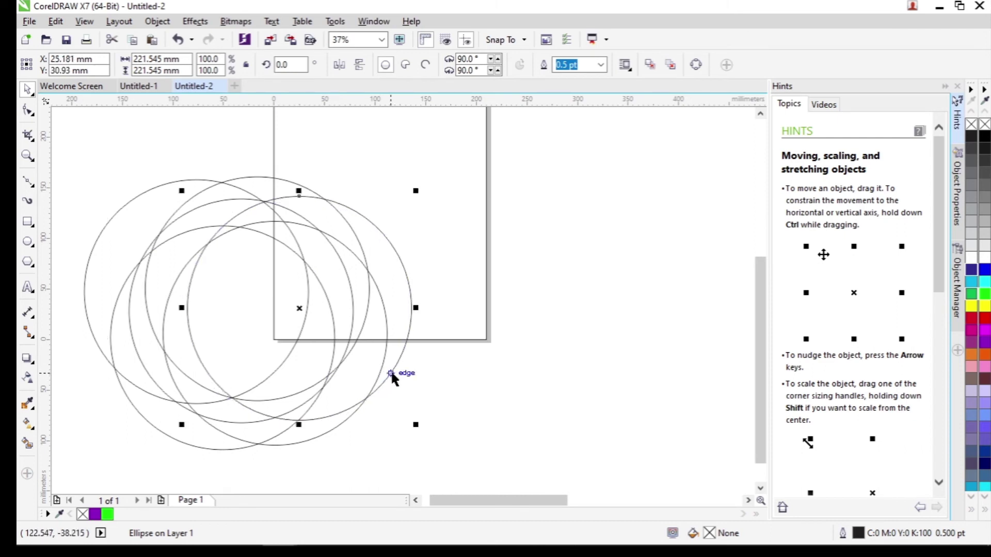
left_click_drag(394, 374, 276, 385)
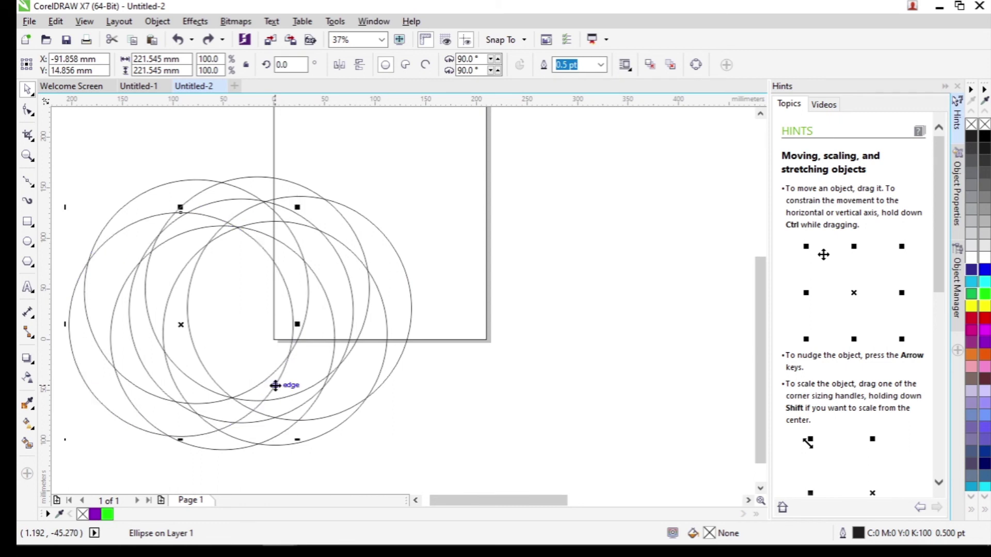
left_click(393, 370)
left_click_drag(392, 370, 274, 347)
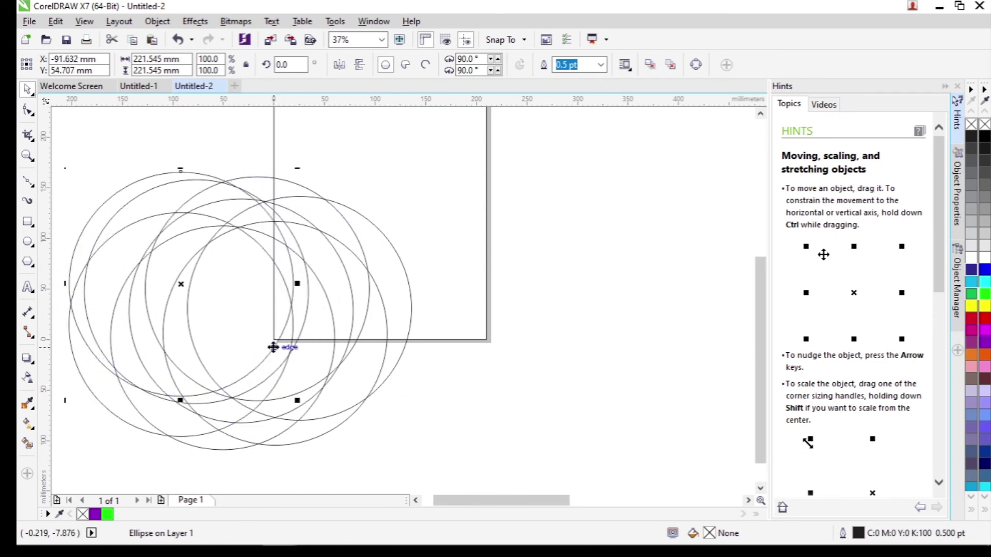
left_click(394, 368)
left_click_drag(394, 368, 321, 358)
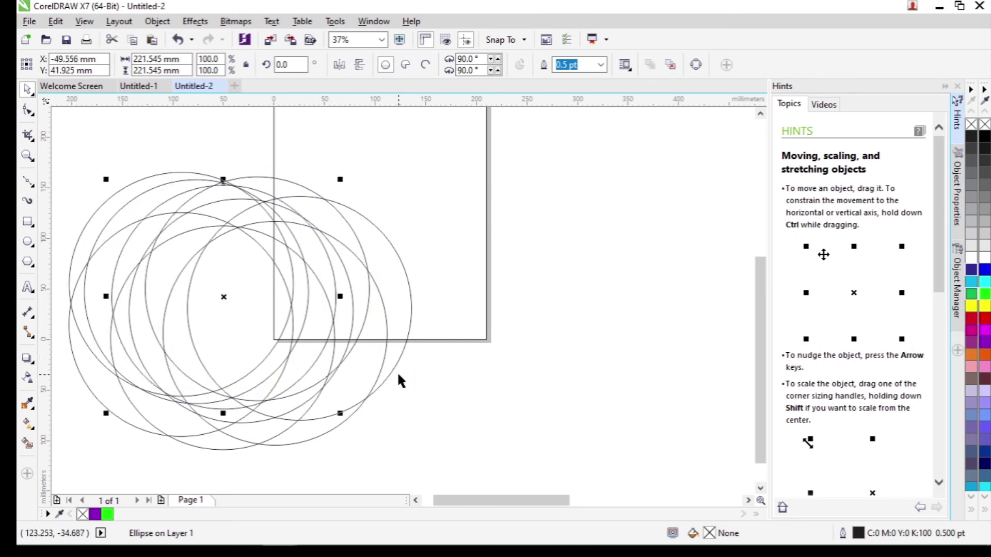
Group the nine overlapping circles into a single object.
scroll(400, 381, "down", 2)
left_click_drag(194, 246, 507, 444)
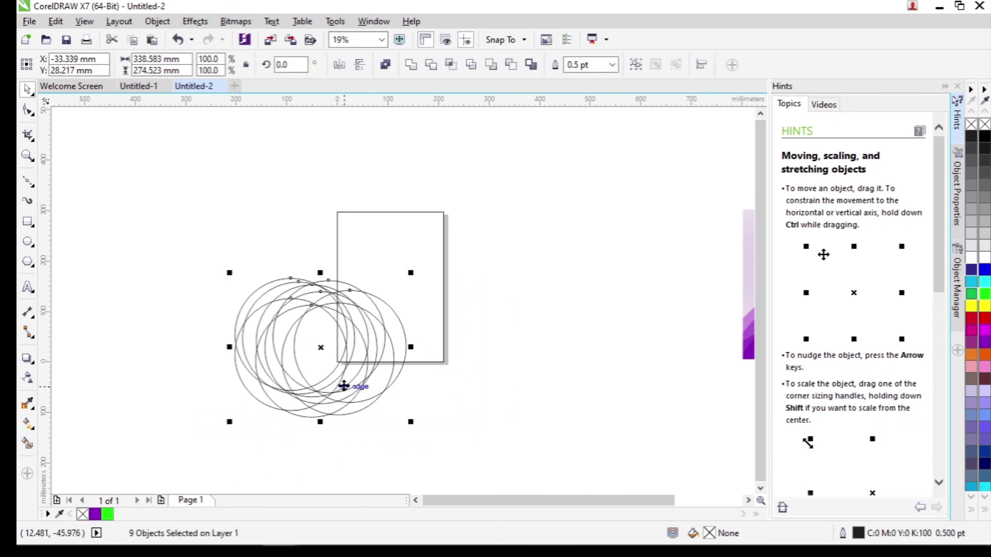
right_click(369, 365)
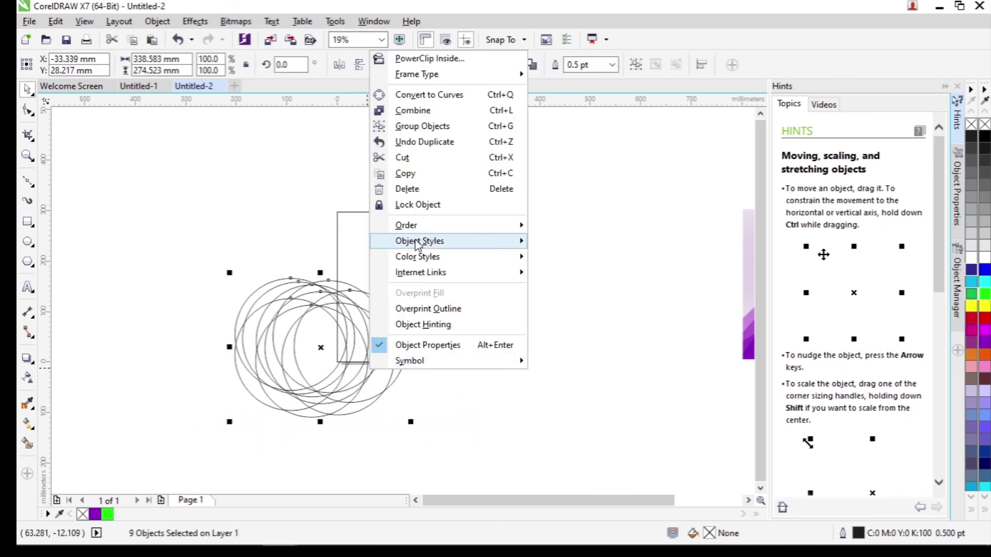
left_click(422, 126)
left_click_drag(324, 342, 228, 346)
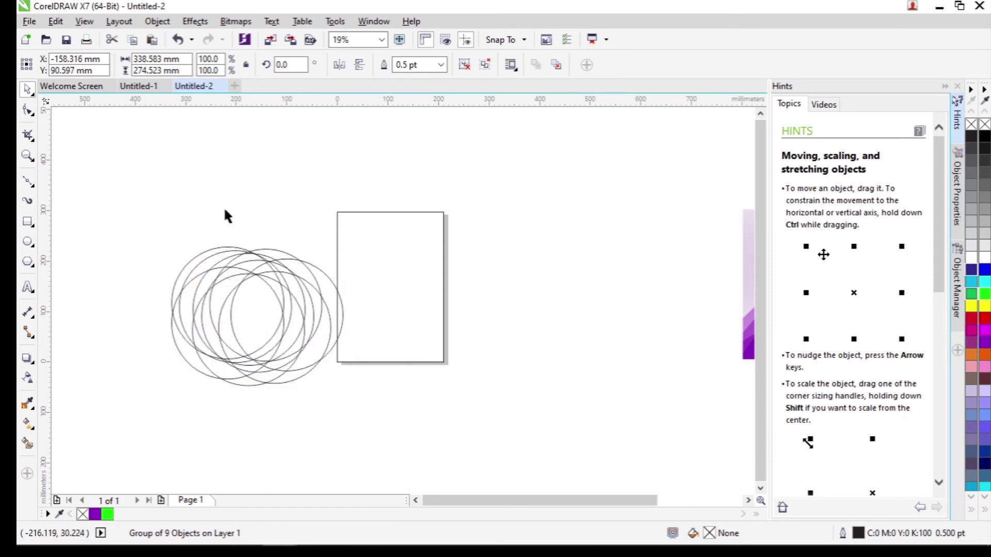
key("ctrl+z")
Intersect the circle group with the page rectangle and delete the original circle group.
left_click_drag(142, 153, 553, 448)
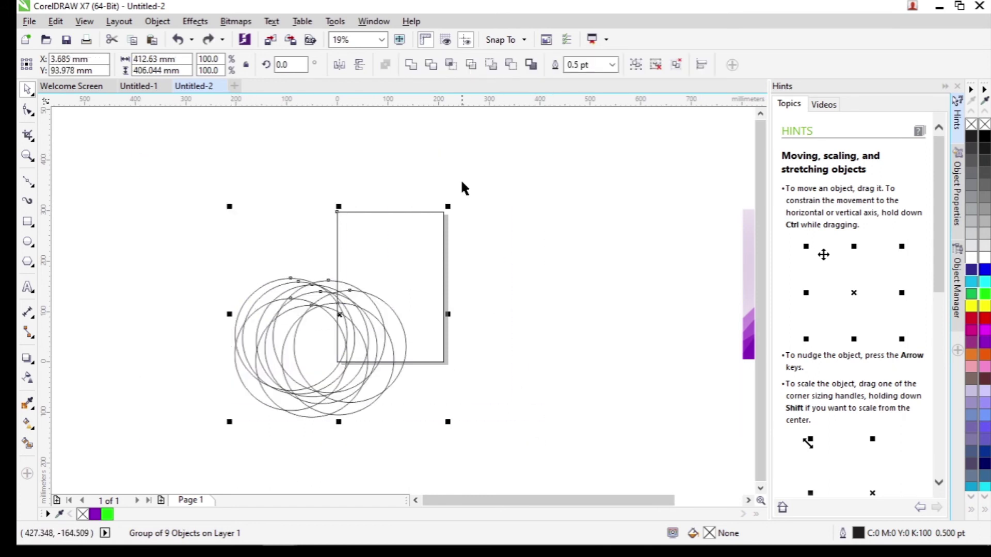
left_click(451, 65)
left_click(310, 377)
left_click_drag(309, 377, 190, 292)
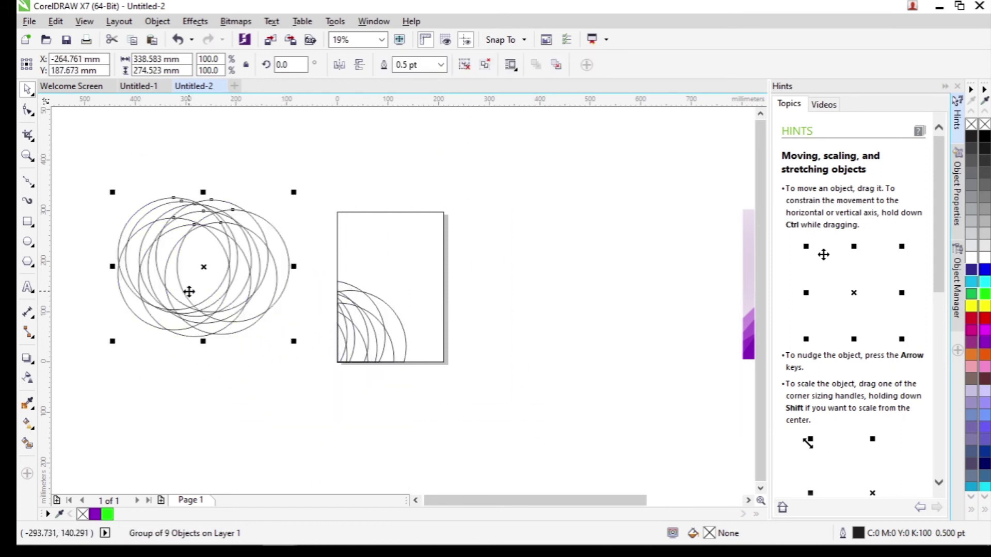
key("Delete")
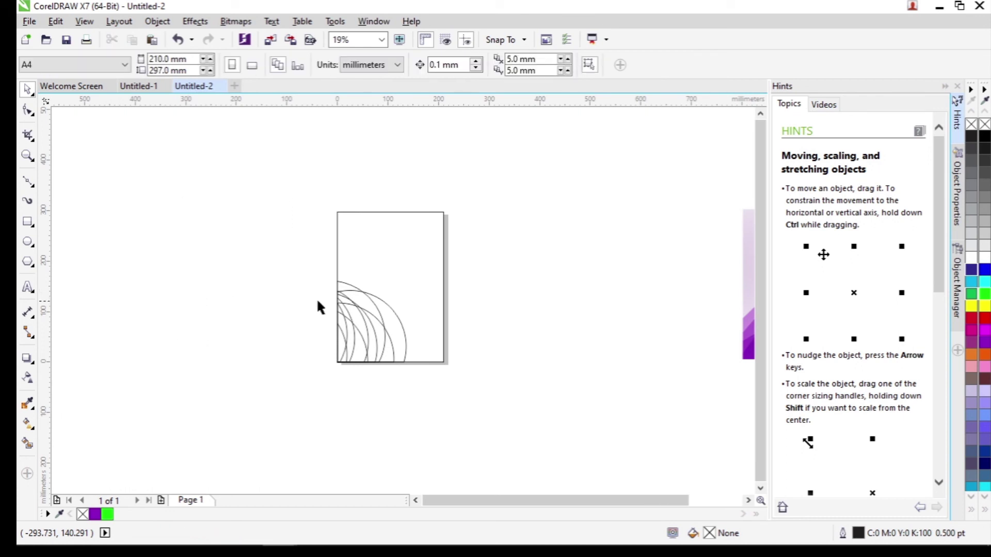
Fill the trimmed circle group with dark blue (#000066) and remove its outline.
left_click(366, 328)
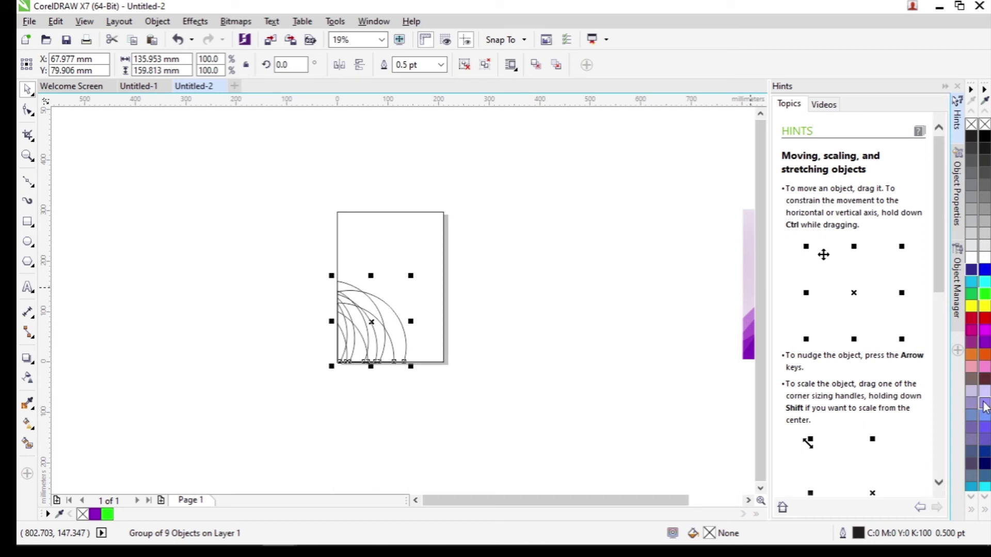
left_click(985, 463)
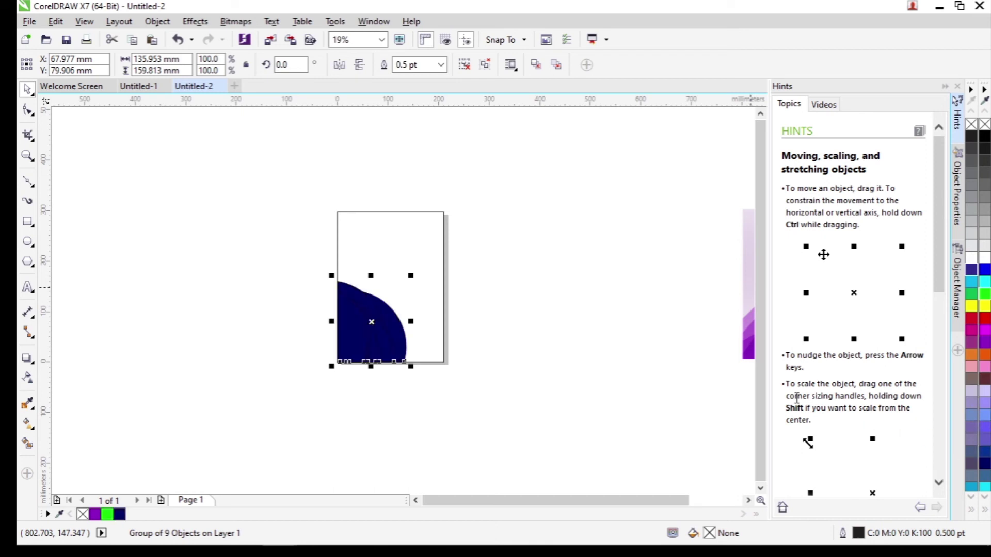
left_click(440, 64)
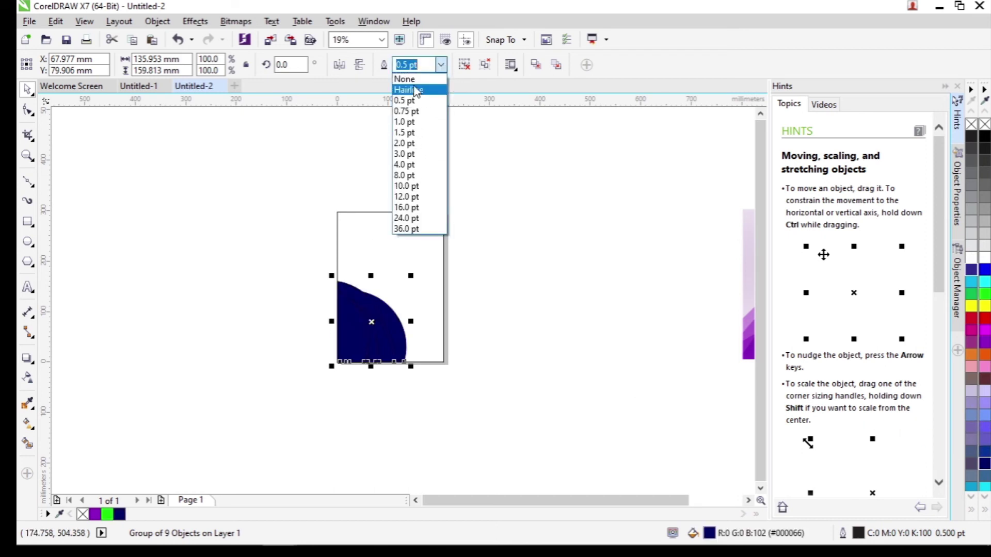
left_click(407, 78)
left_click(256, 182)
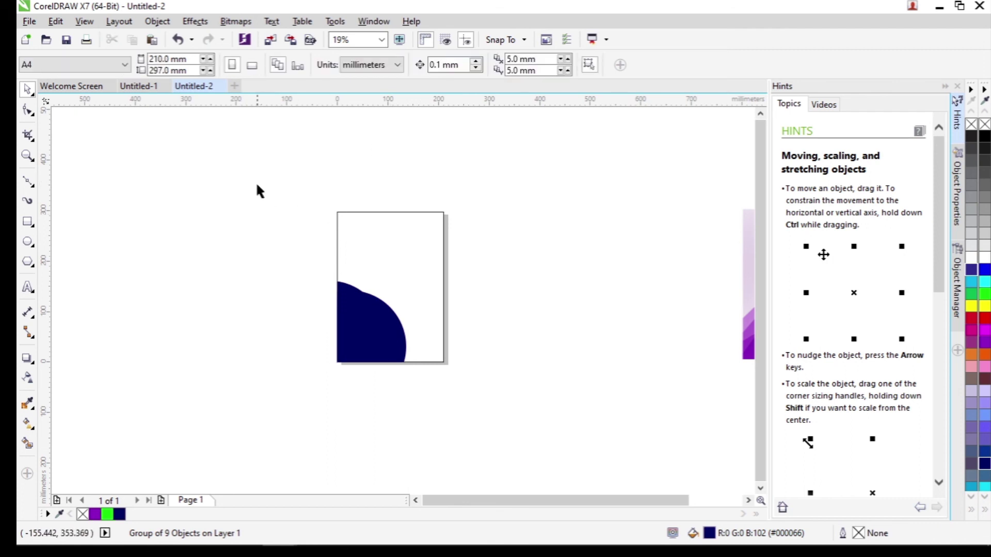
Apply a uniform transparency of 69 with the Multiply merge mode to the trimmed circle group.
left_click(376, 333)
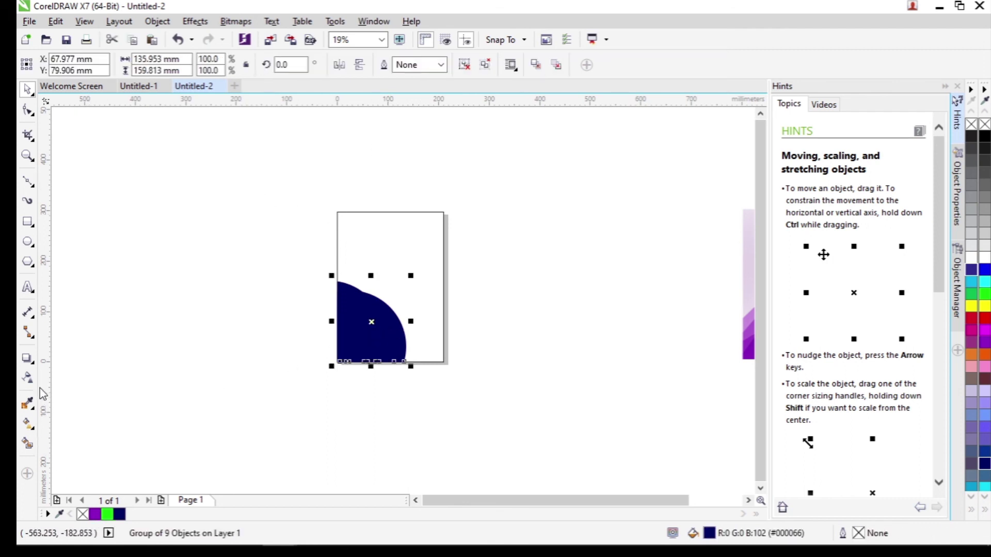
left_click(28, 379)
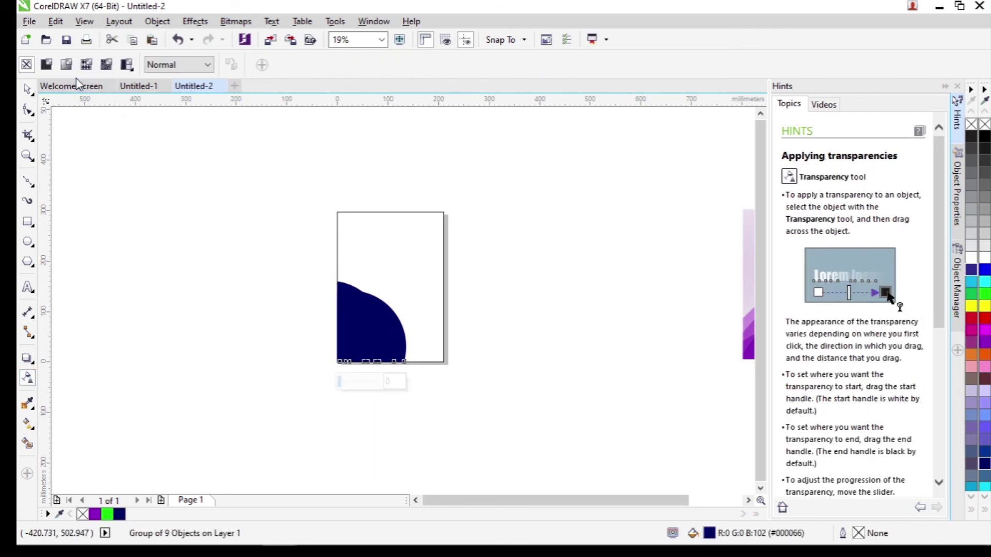
left_click(46, 66)
left_click(188, 68)
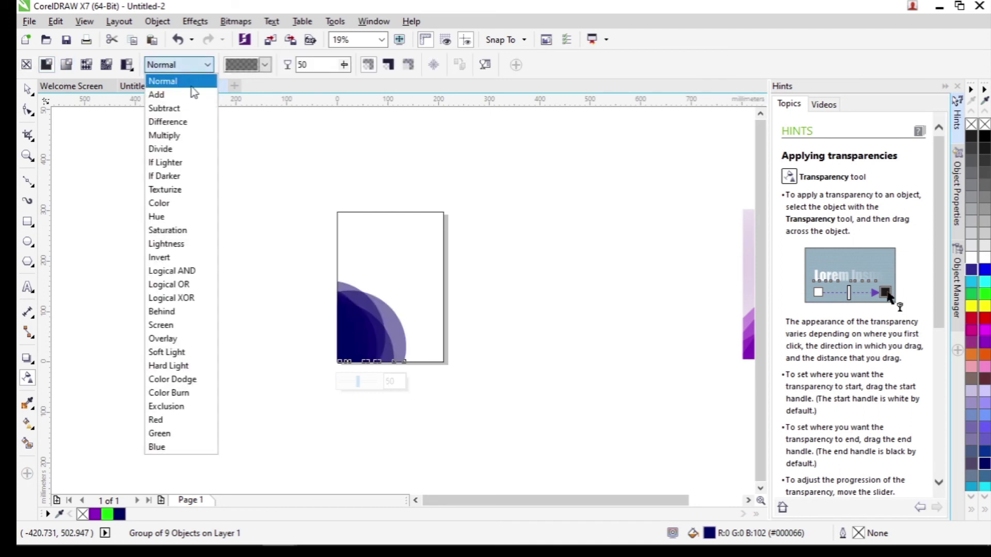
left_click(173, 135)
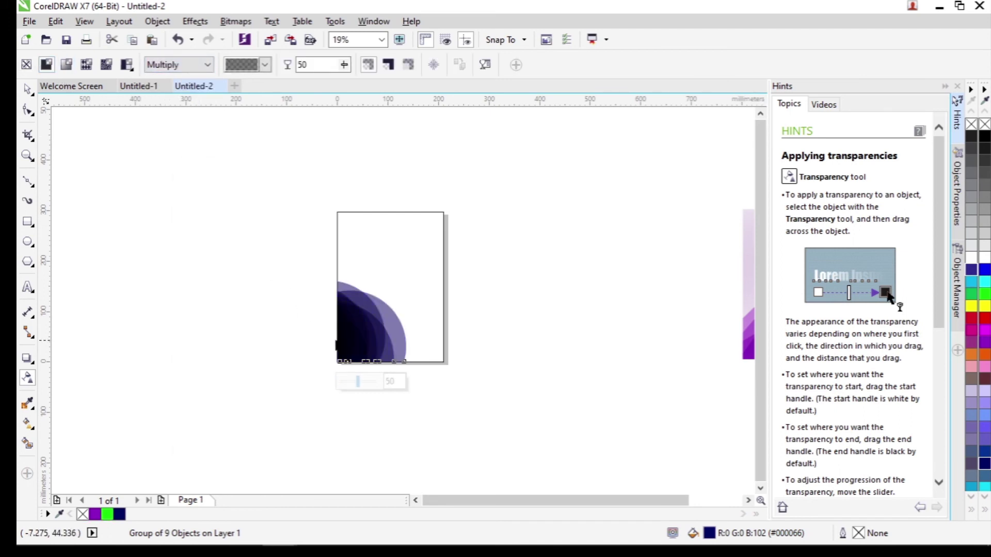
left_click_drag(347, 349, 342, 312)
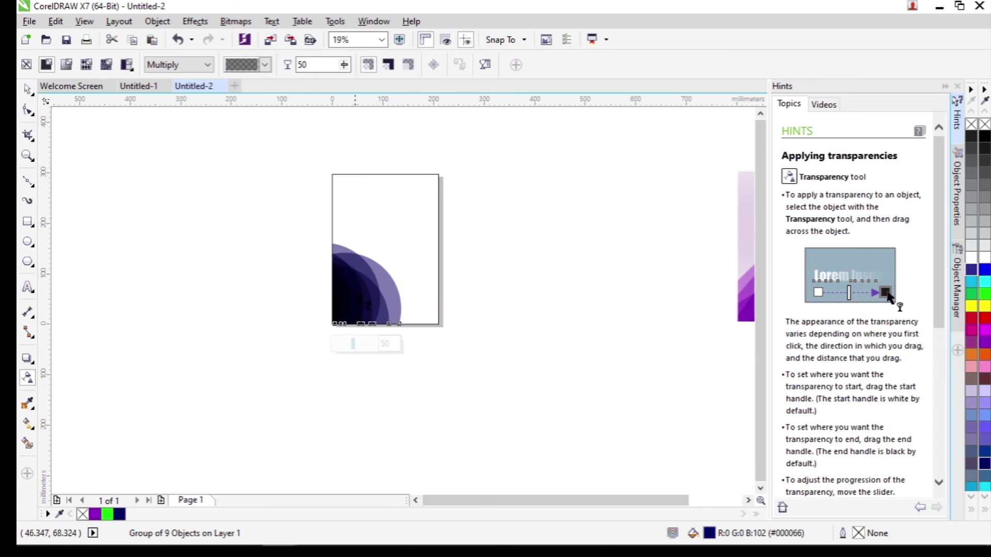
left_click(364, 342)
scroll(393, 264, "up", 2)
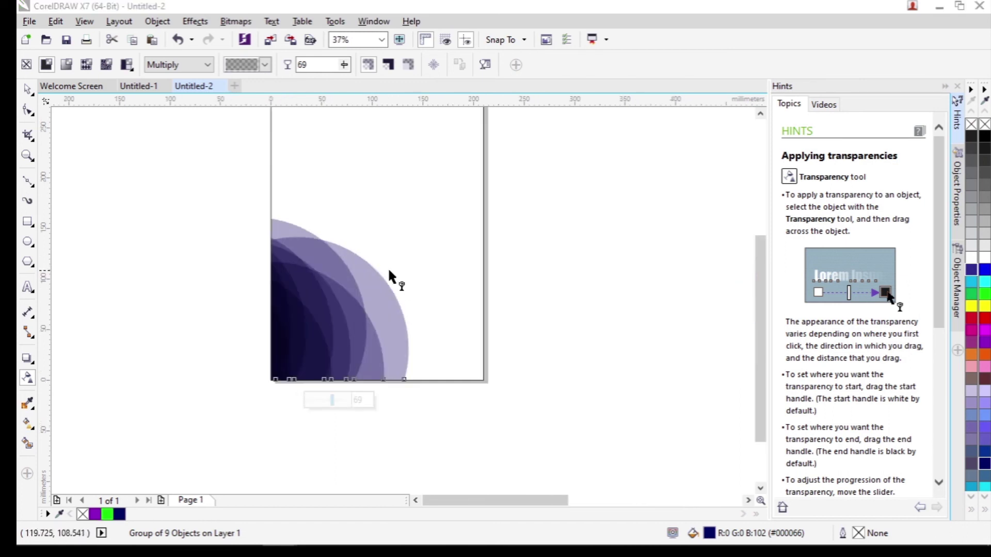
scroll(358, 280, "down", 2)
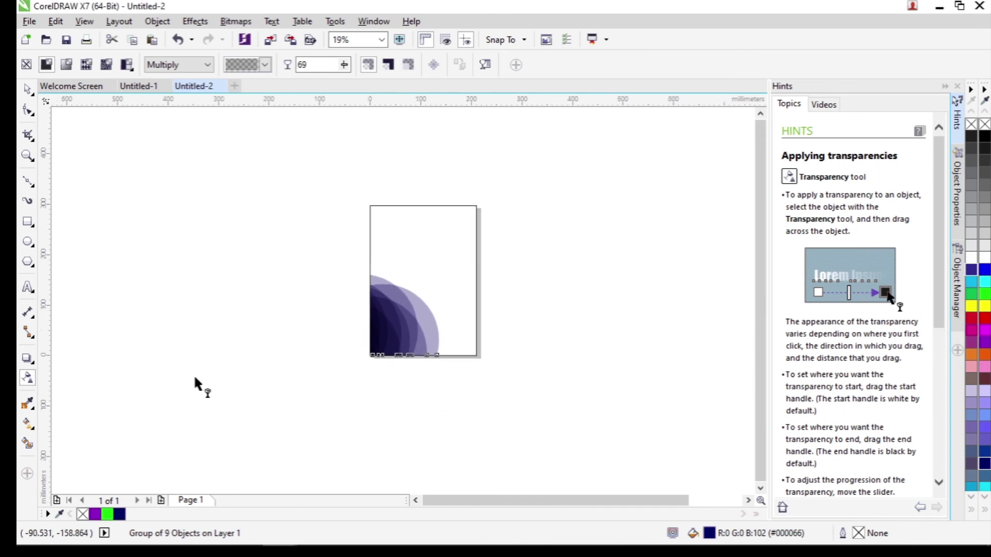
Recolour the transparent circle group red (#FF0000).
left_click(28, 90)
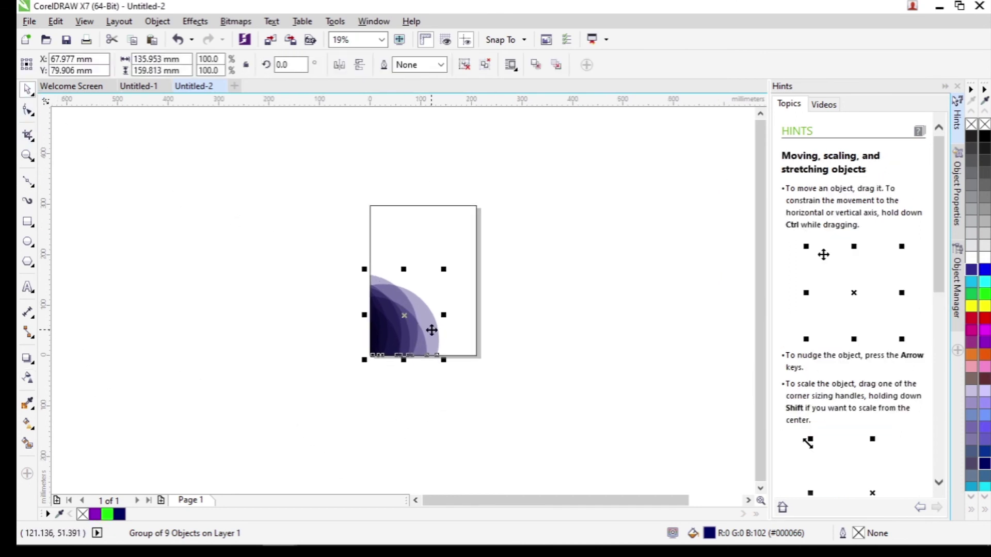
left_click(984, 320)
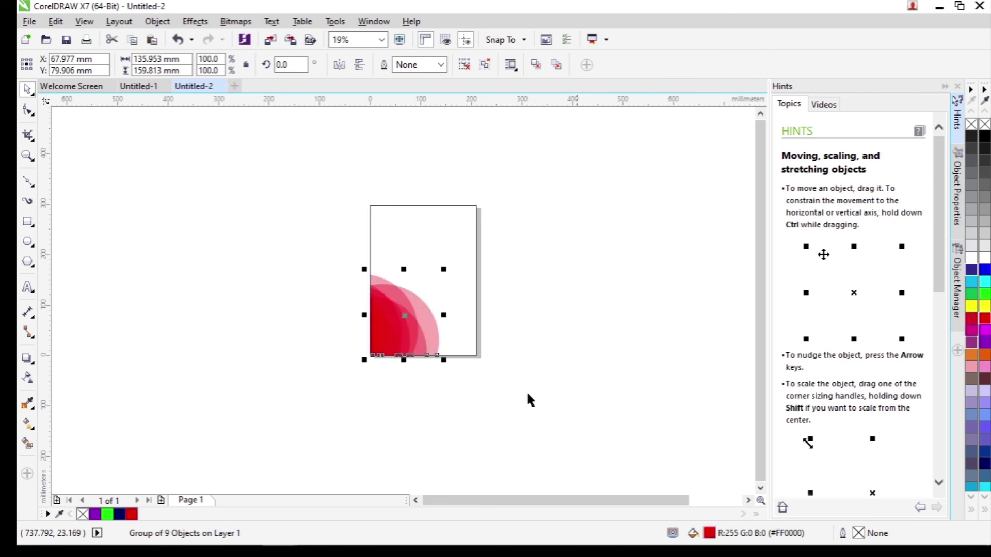
left_click(395, 334)
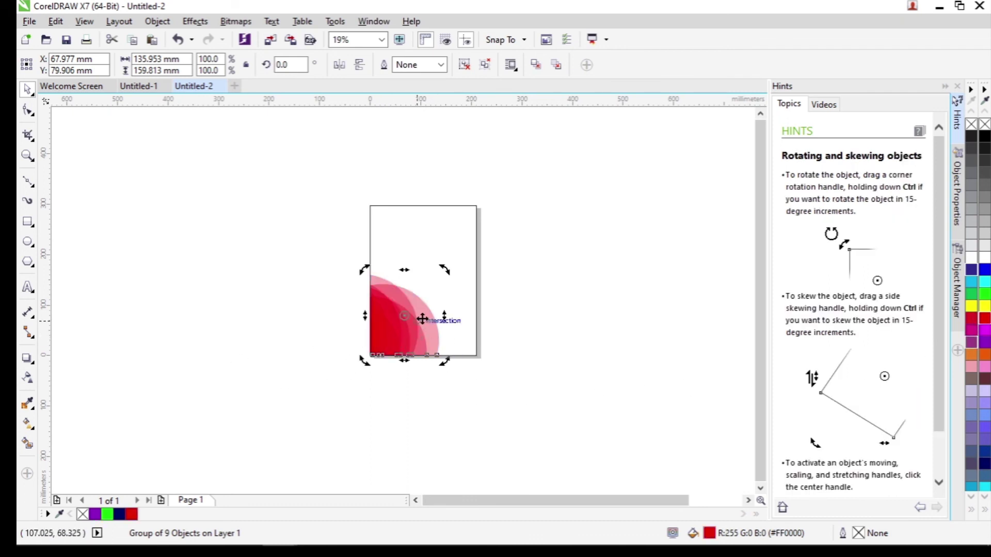
left_click(411, 335)
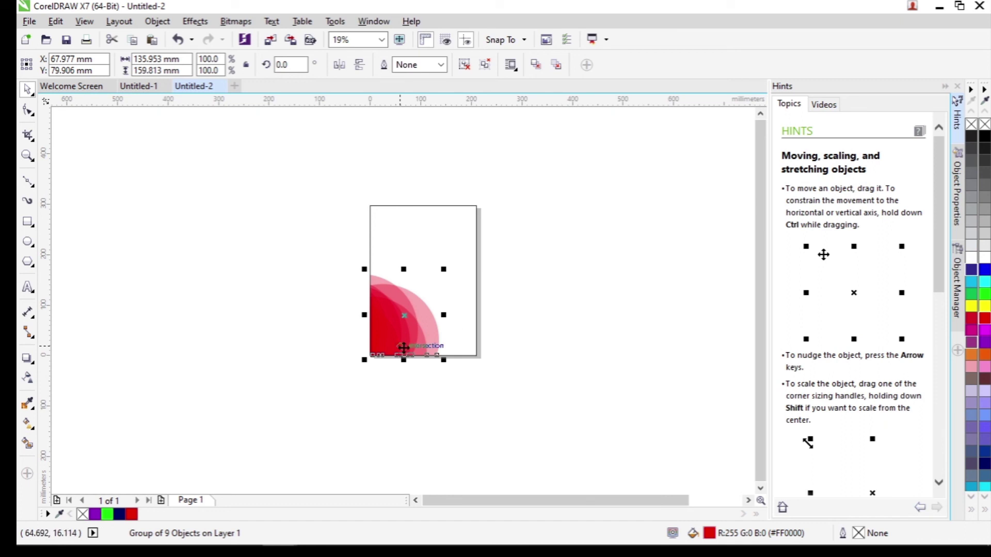
Duplicate the red circle group, move the copy to the page's upper-right area, and mirror it horizontally and vertically.
key("KP_Add")
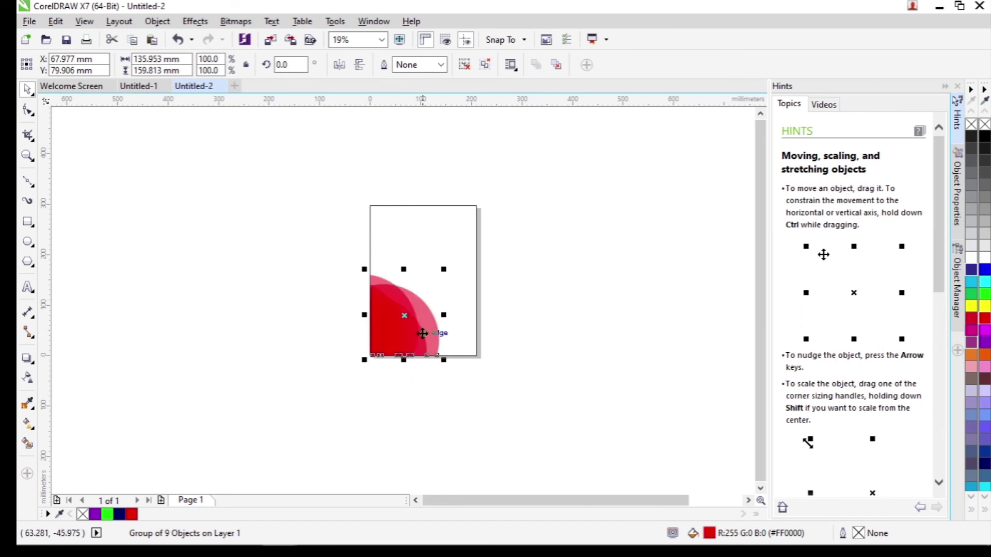
left_click_drag(419, 332, 454, 232)
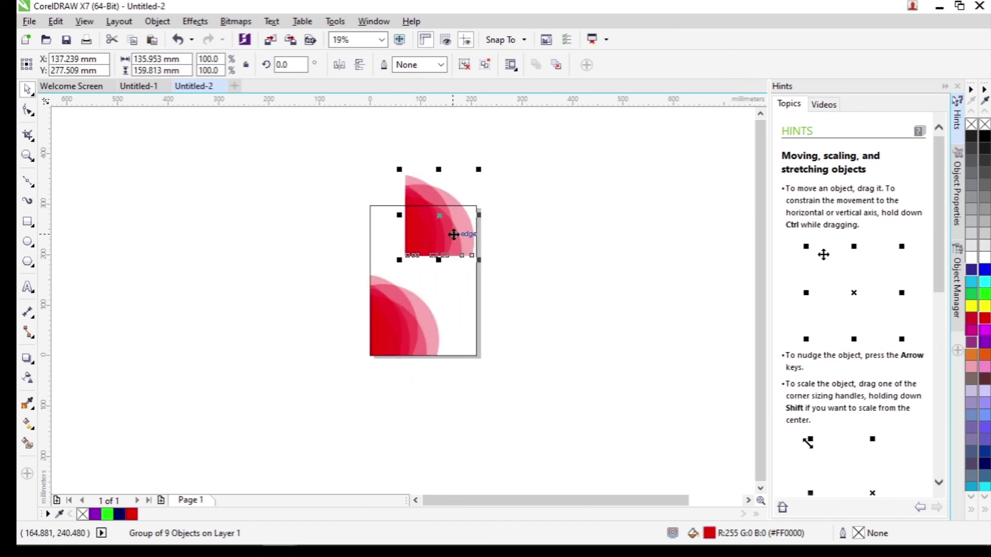
left_click(338, 65)
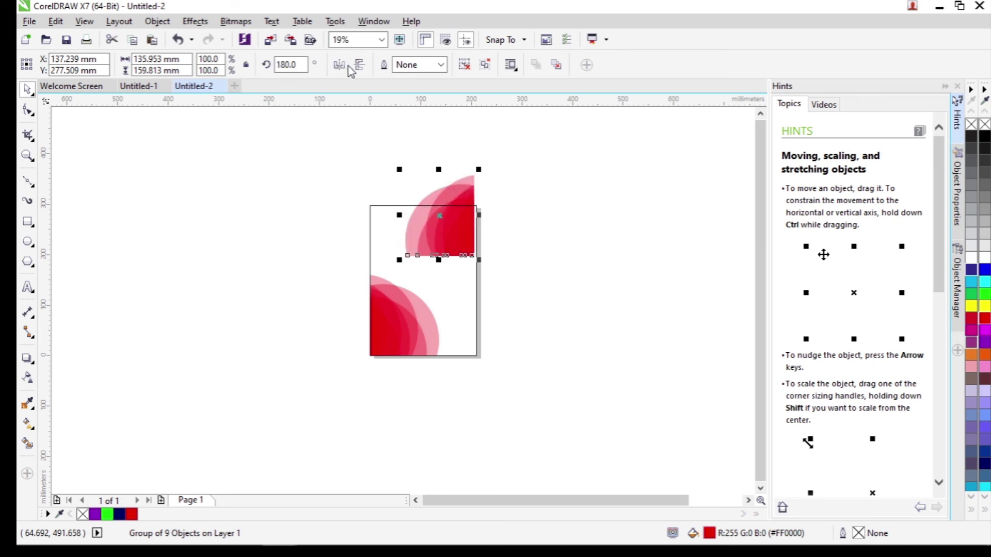
left_click(361, 67)
left_click_drag(462, 226, 463, 228)
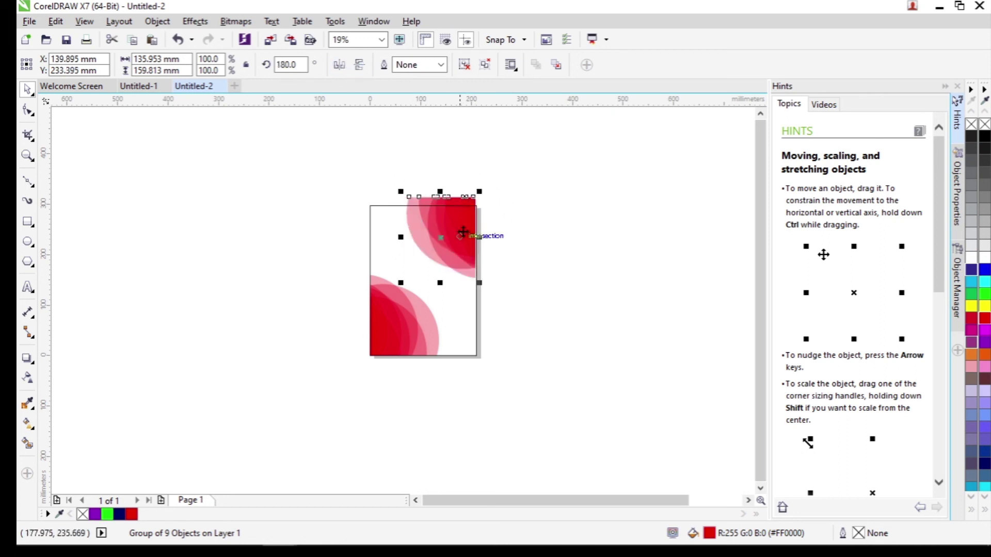
Move the mirrored circle group so its straight edges line up with the page's upper-right corner.
scroll(463, 228, "up", 2)
scroll(453, 235, "up", 3)
key("Escape")
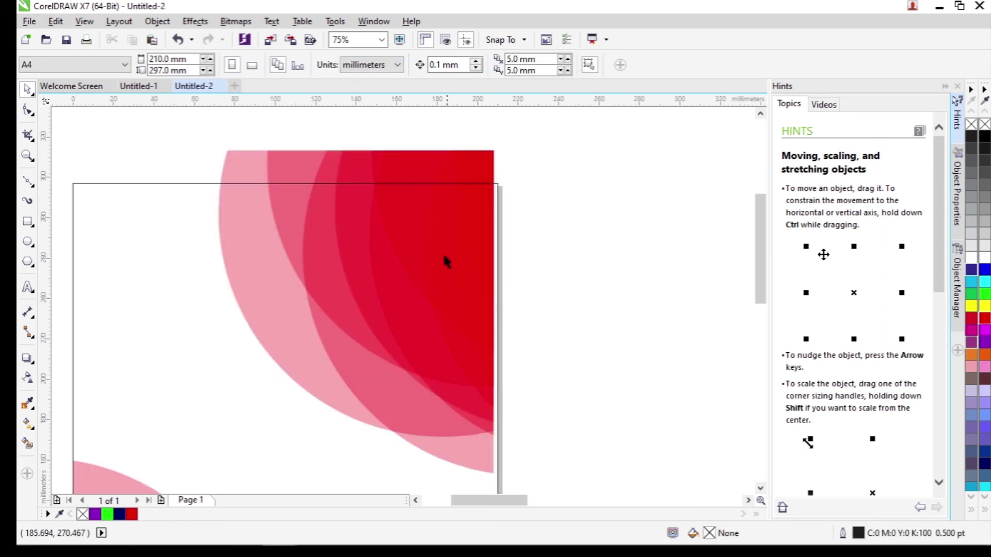
left_click(407, 241)
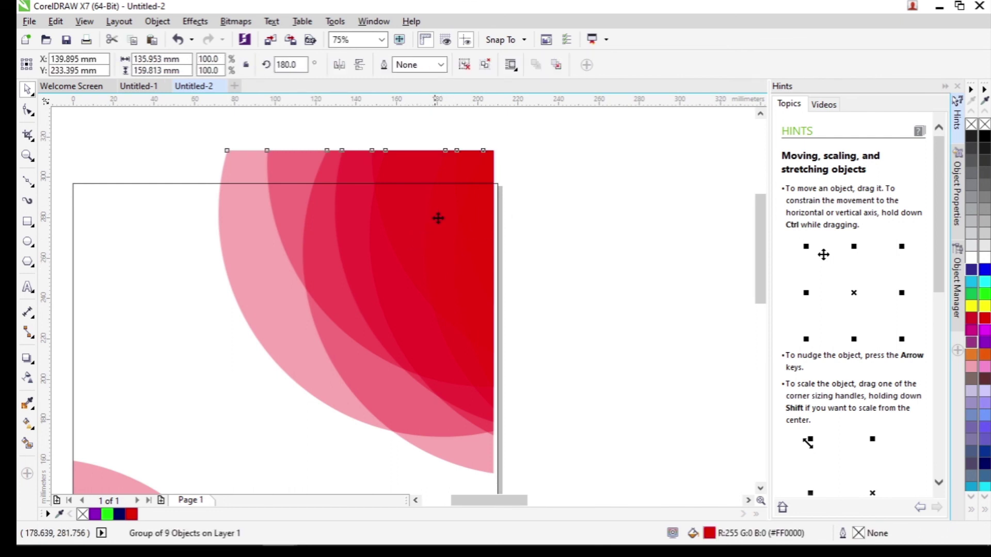
left_click_drag(438, 217, 464, 269)
left_click(608, 210)
left_click(442, 276)
left_click(516, 221)
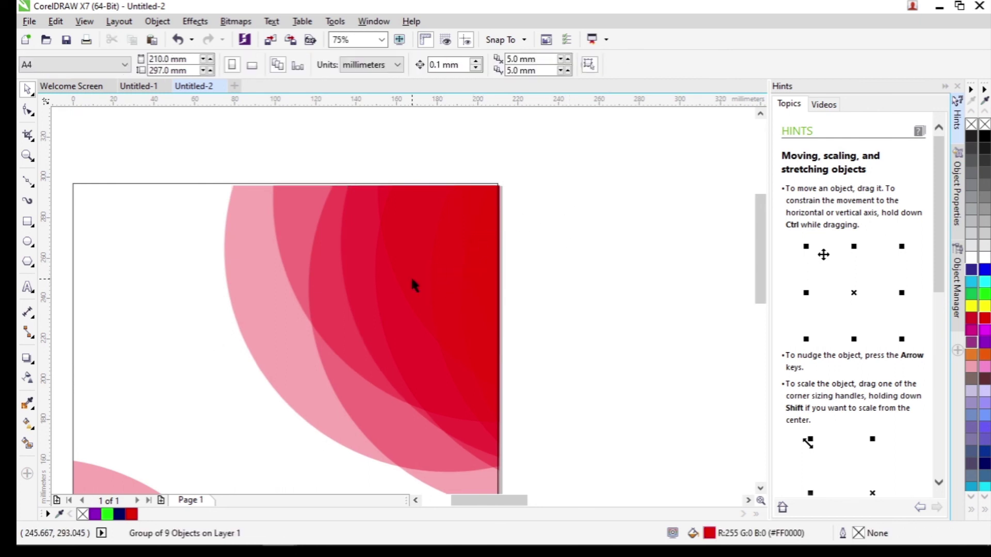
left_click(411, 278)
left_click(569, 227)
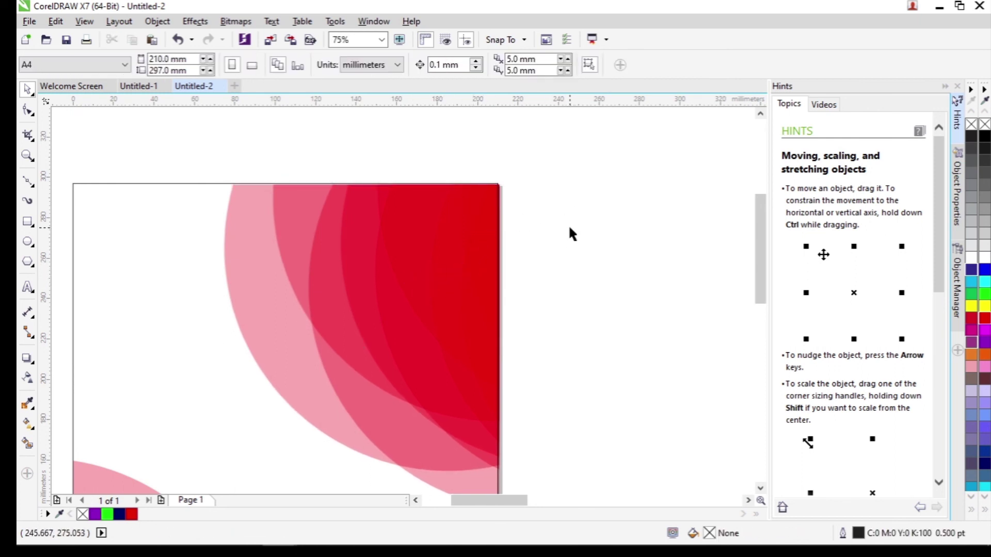
Apply a linear black-to-white fountain fill to the page rectangle, running from its lower-right corner to its upper-left corner.
scroll(569, 227, "down", 2)
left_click(457, 311)
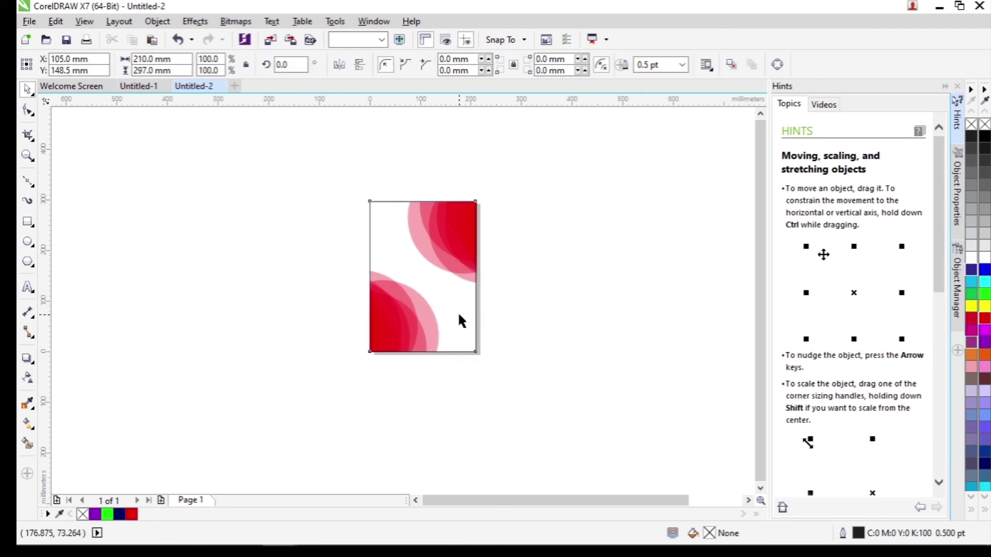
left_click(28, 423)
left_click_drag(476, 356, 370, 205)
left_click(476, 352)
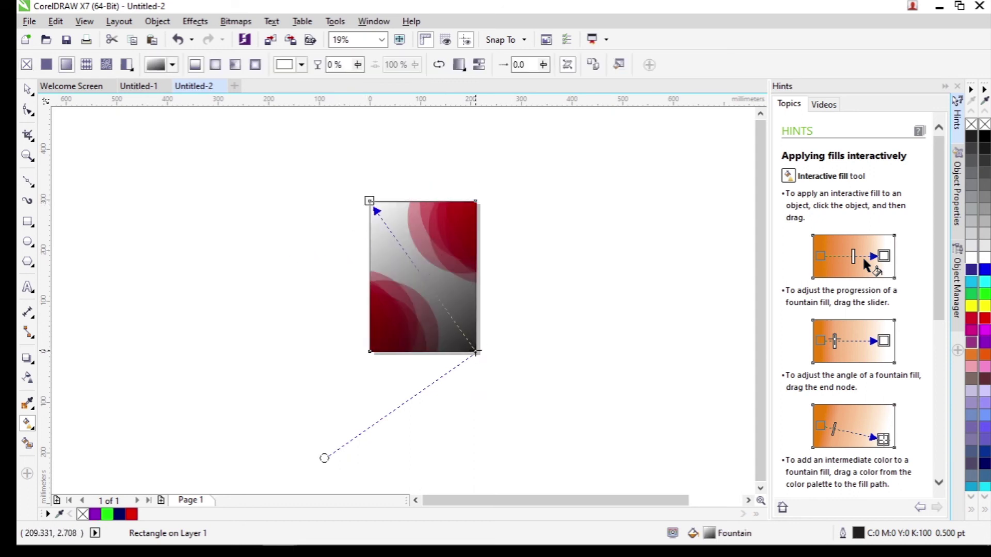
Try a colour sampled from the lower circle artwork (#6B4849) for the fountain fill's lower-right node.
left_click(510, 343)
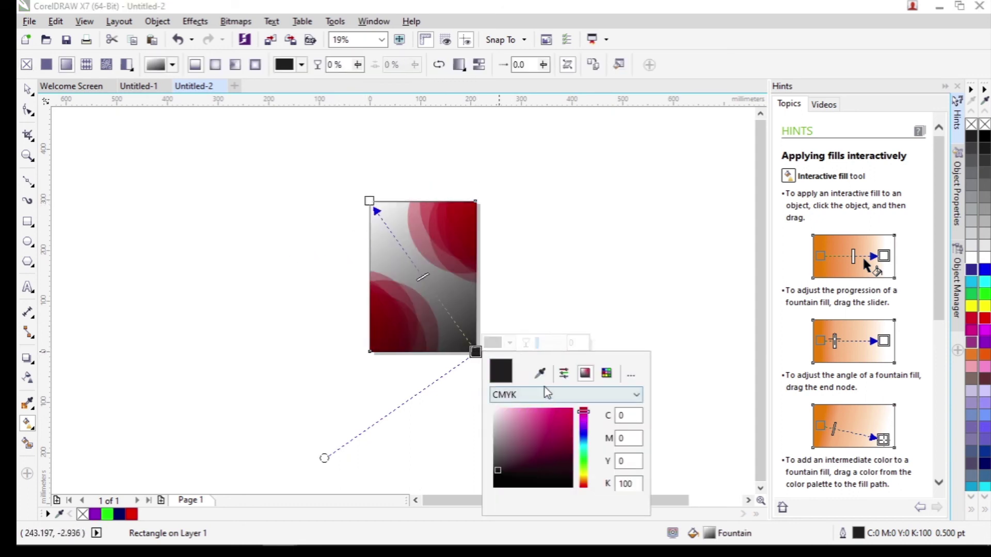
left_click(540, 373)
left_click(433, 333)
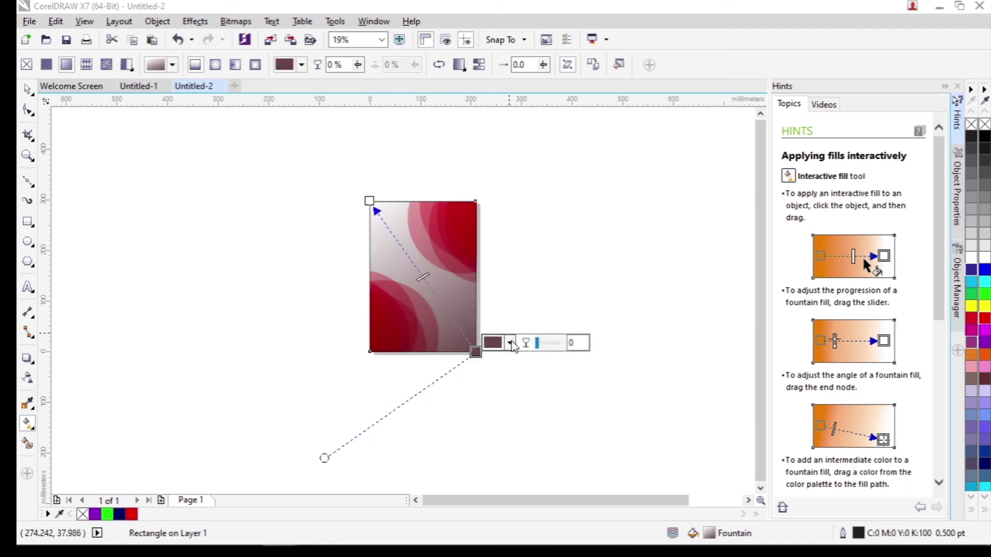
Set the fountain fill's lower-right node to the red #C55656 sampled from the lower-left circle artwork.
left_click(501, 343)
left_click(540, 373)
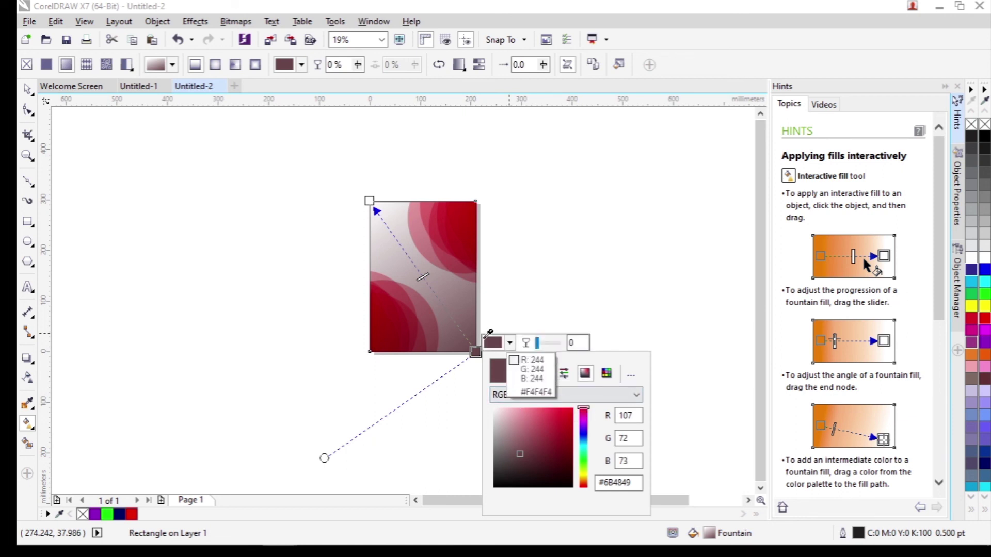
left_click(381, 279)
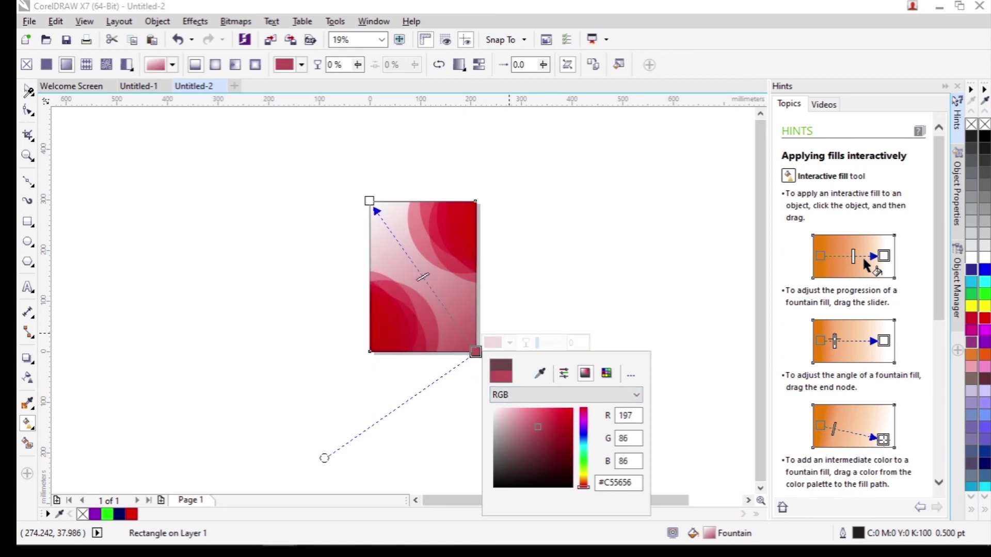
Remove the outline from all three objects of the red circle design by setting its outline width to None.
key("space")
scroll(207, 209, "down", 2)
left_click_drag(220, 156, 410, 282)
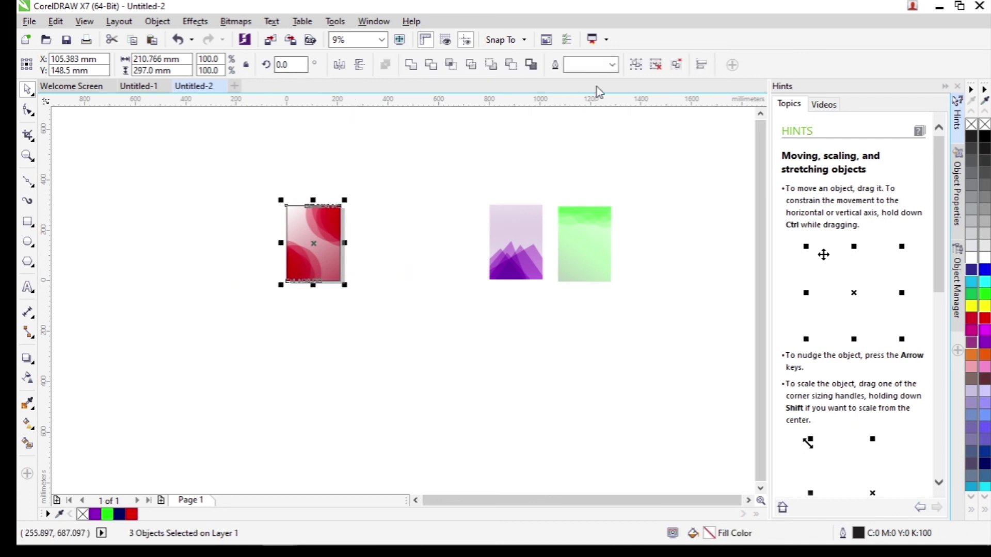
left_click(612, 65)
left_click(578, 78)
left_click(397, 212)
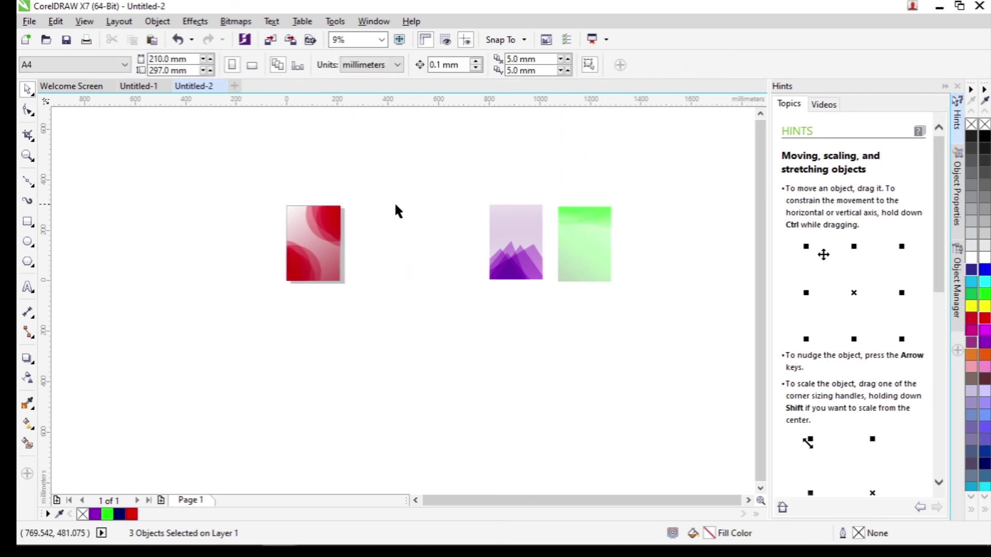
scroll(278, 215, "up", 2)
scroll(439, 240, "down", 2)
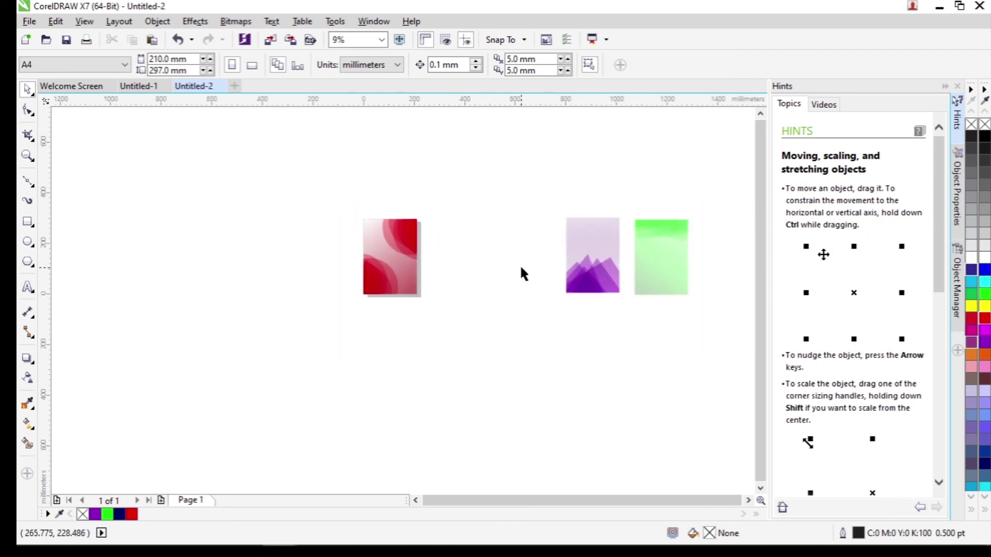
scroll(519, 264, "down", 2)
scroll(462, 302, "up", 2)
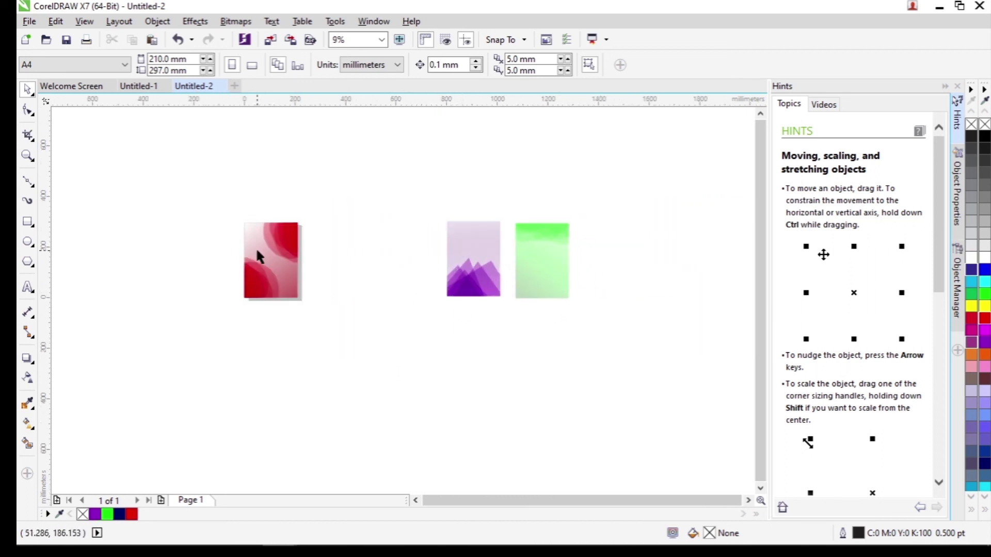
scroll(345, 240, "up", 2)
scroll(438, 284, "down", 2)
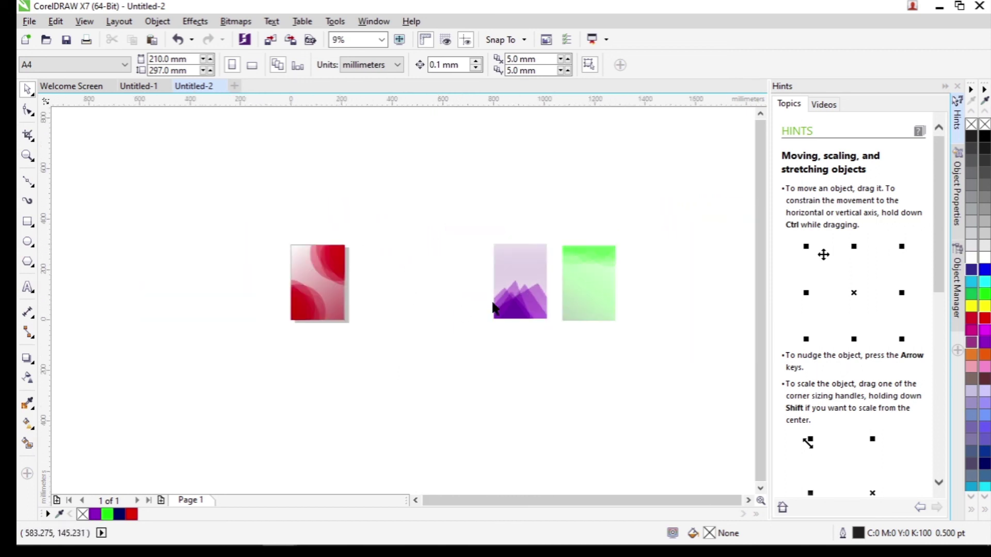
Try moving the lower-left red circle group off the page, and undo the move.
left_click_drag(316, 299, 387, 286)
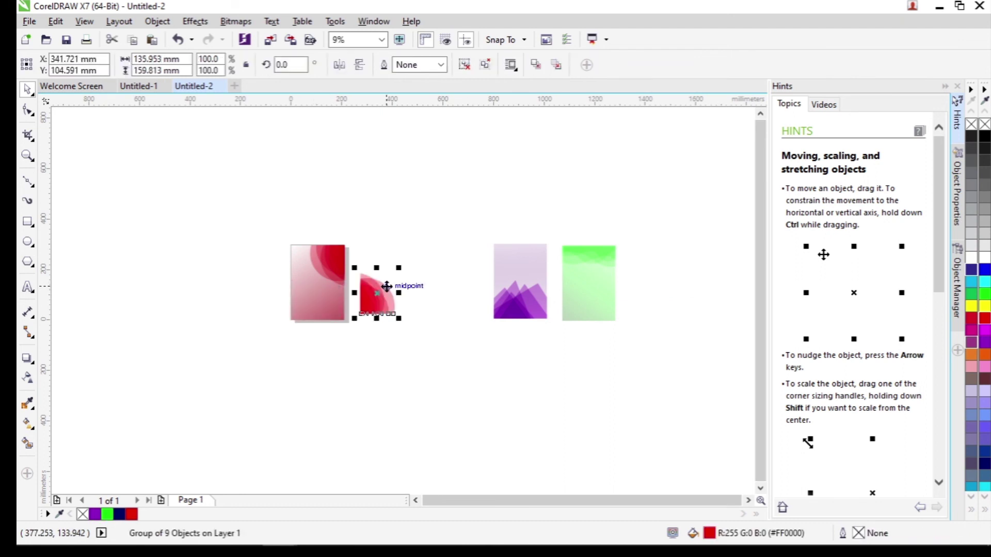
key("Escape")
Review the three backgrounds one after another: the purple triangles, the green waves and the red circles.
scroll(617, 292, "up", 1)
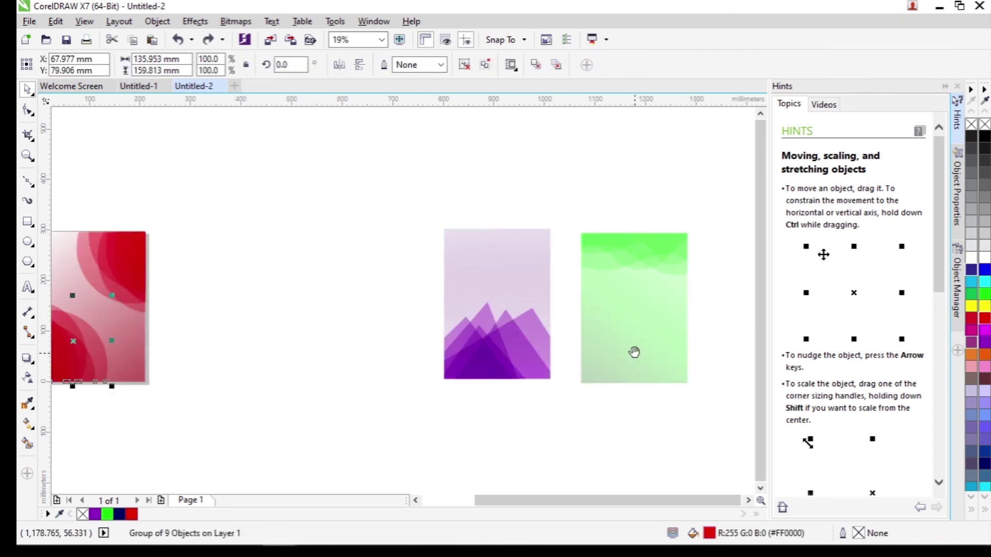
left_click_drag(386, 178, 509, 384)
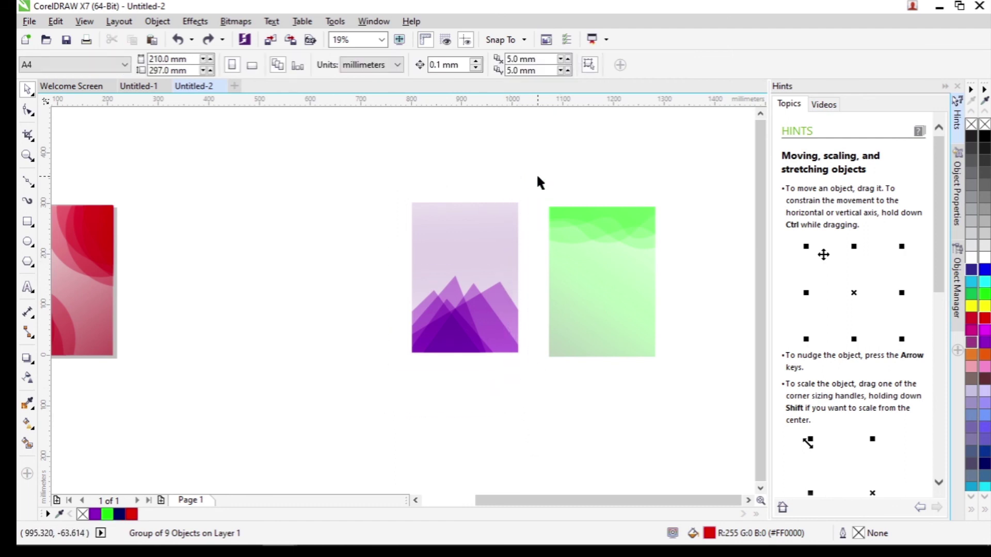
left_click_drag(538, 177, 655, 402)
left_click_drag(230, 253, 351, 254)
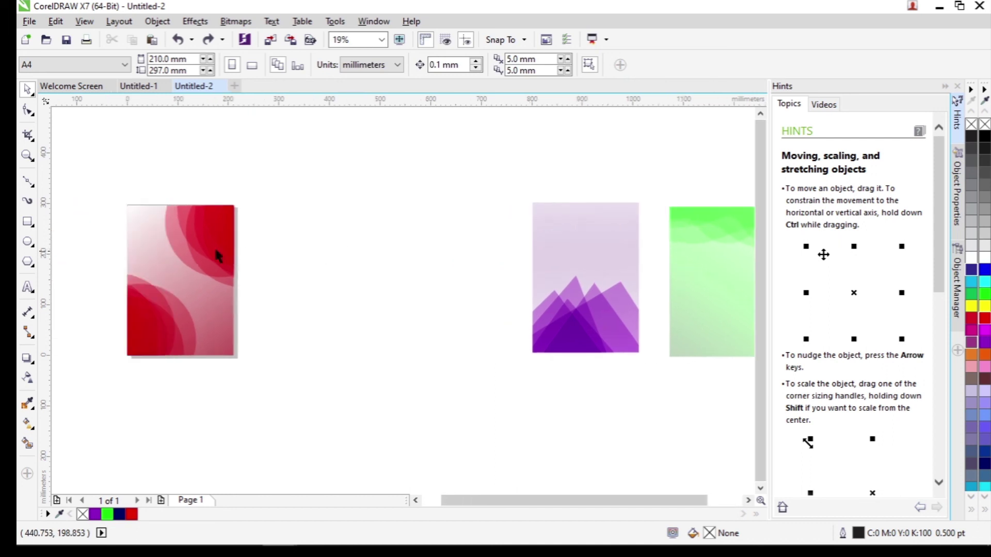
left_click_drag(102, 184, 310, 418)
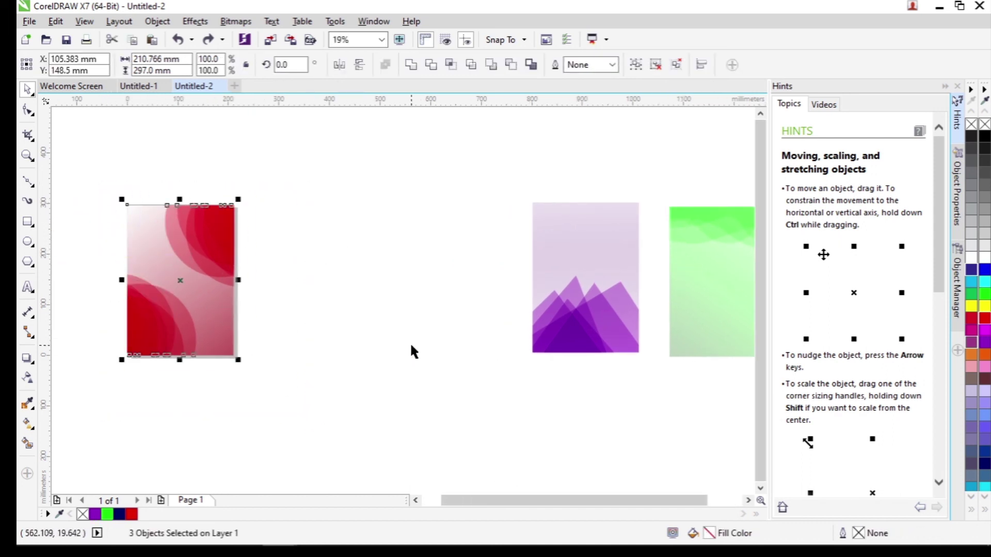
scroll(410, 342, "down", 2)
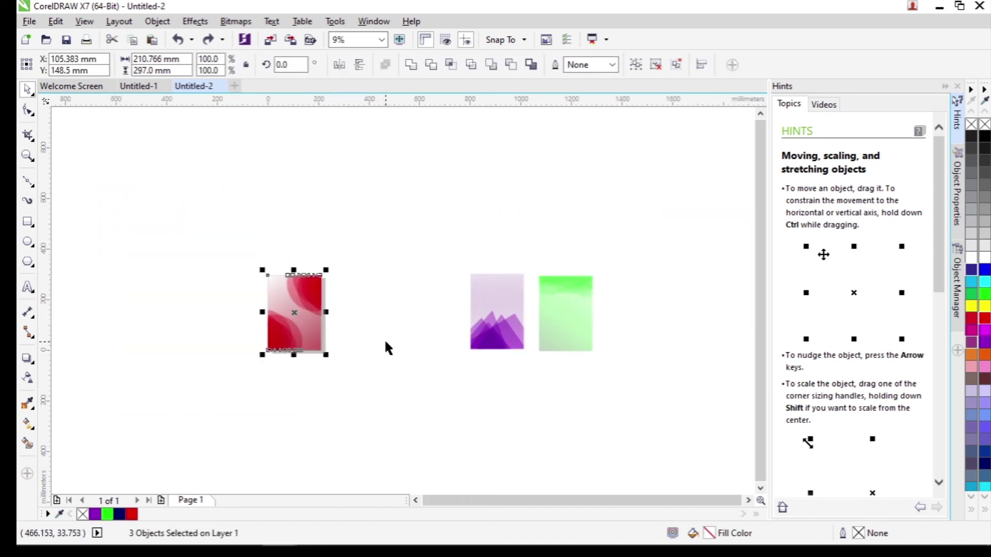